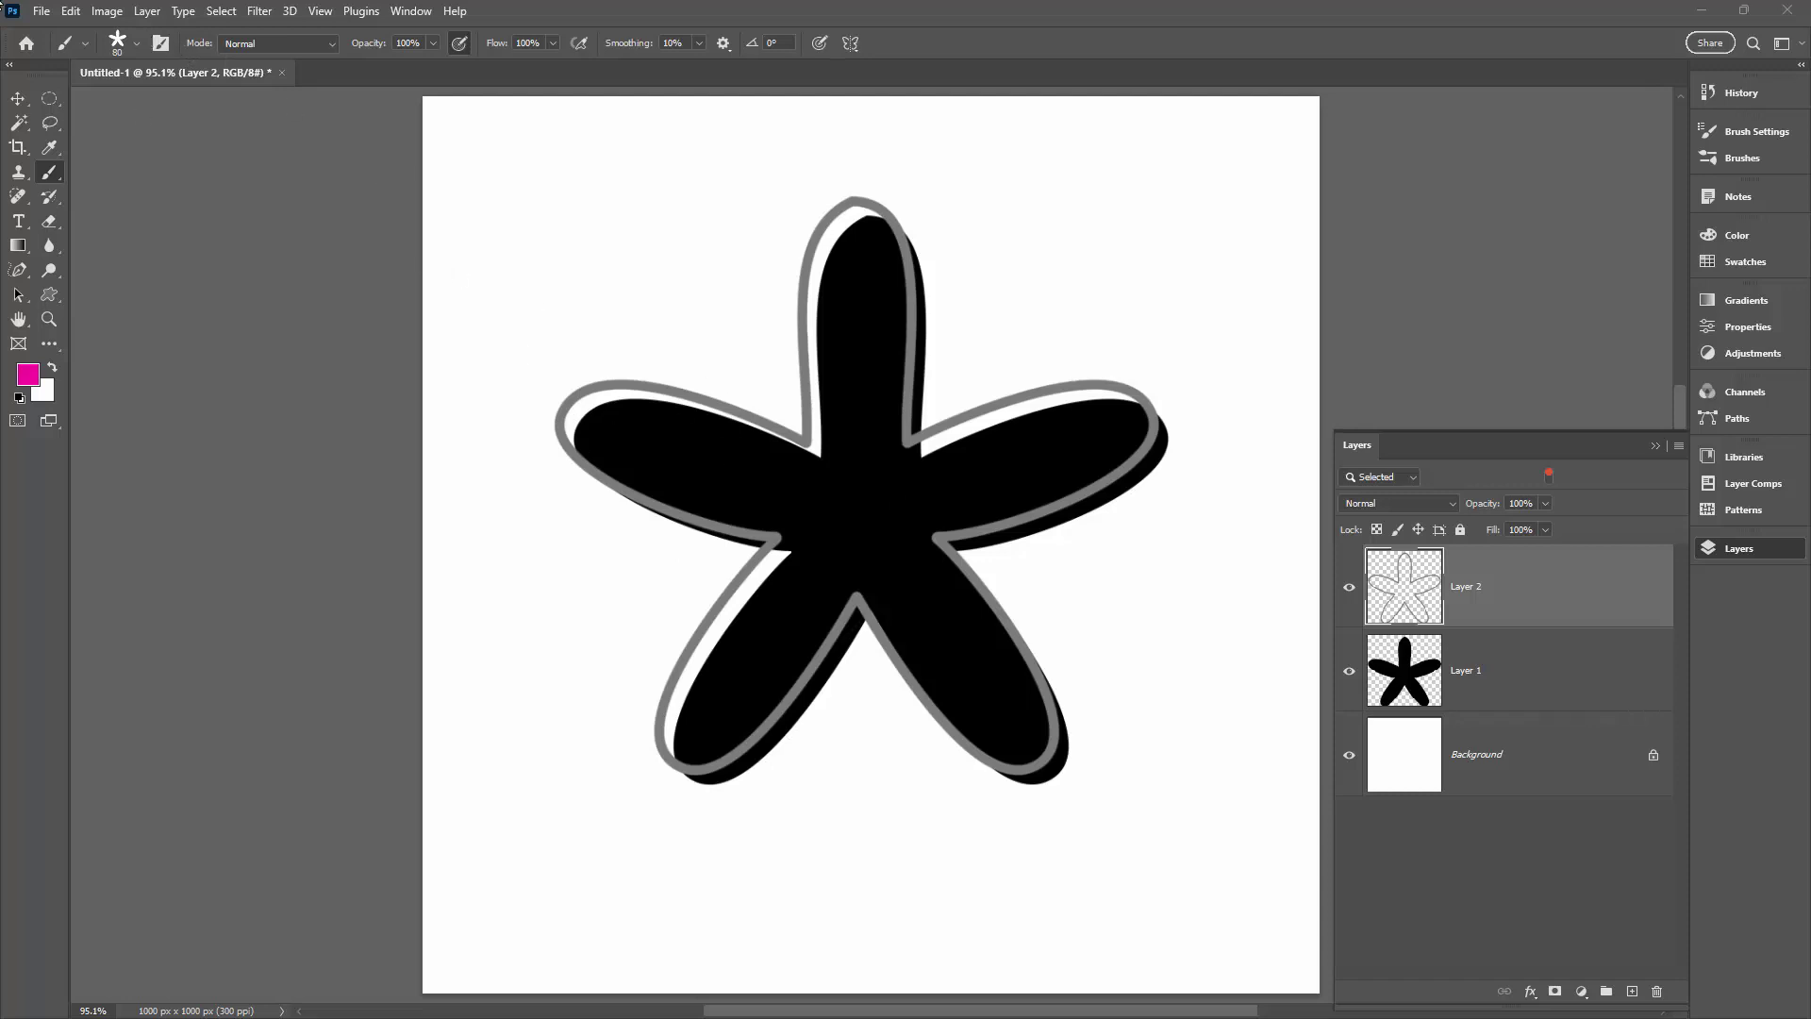
Define the flower as a brush preset named 'Layered Flower' and hide Layers 1 and 2.
click(71, 11)
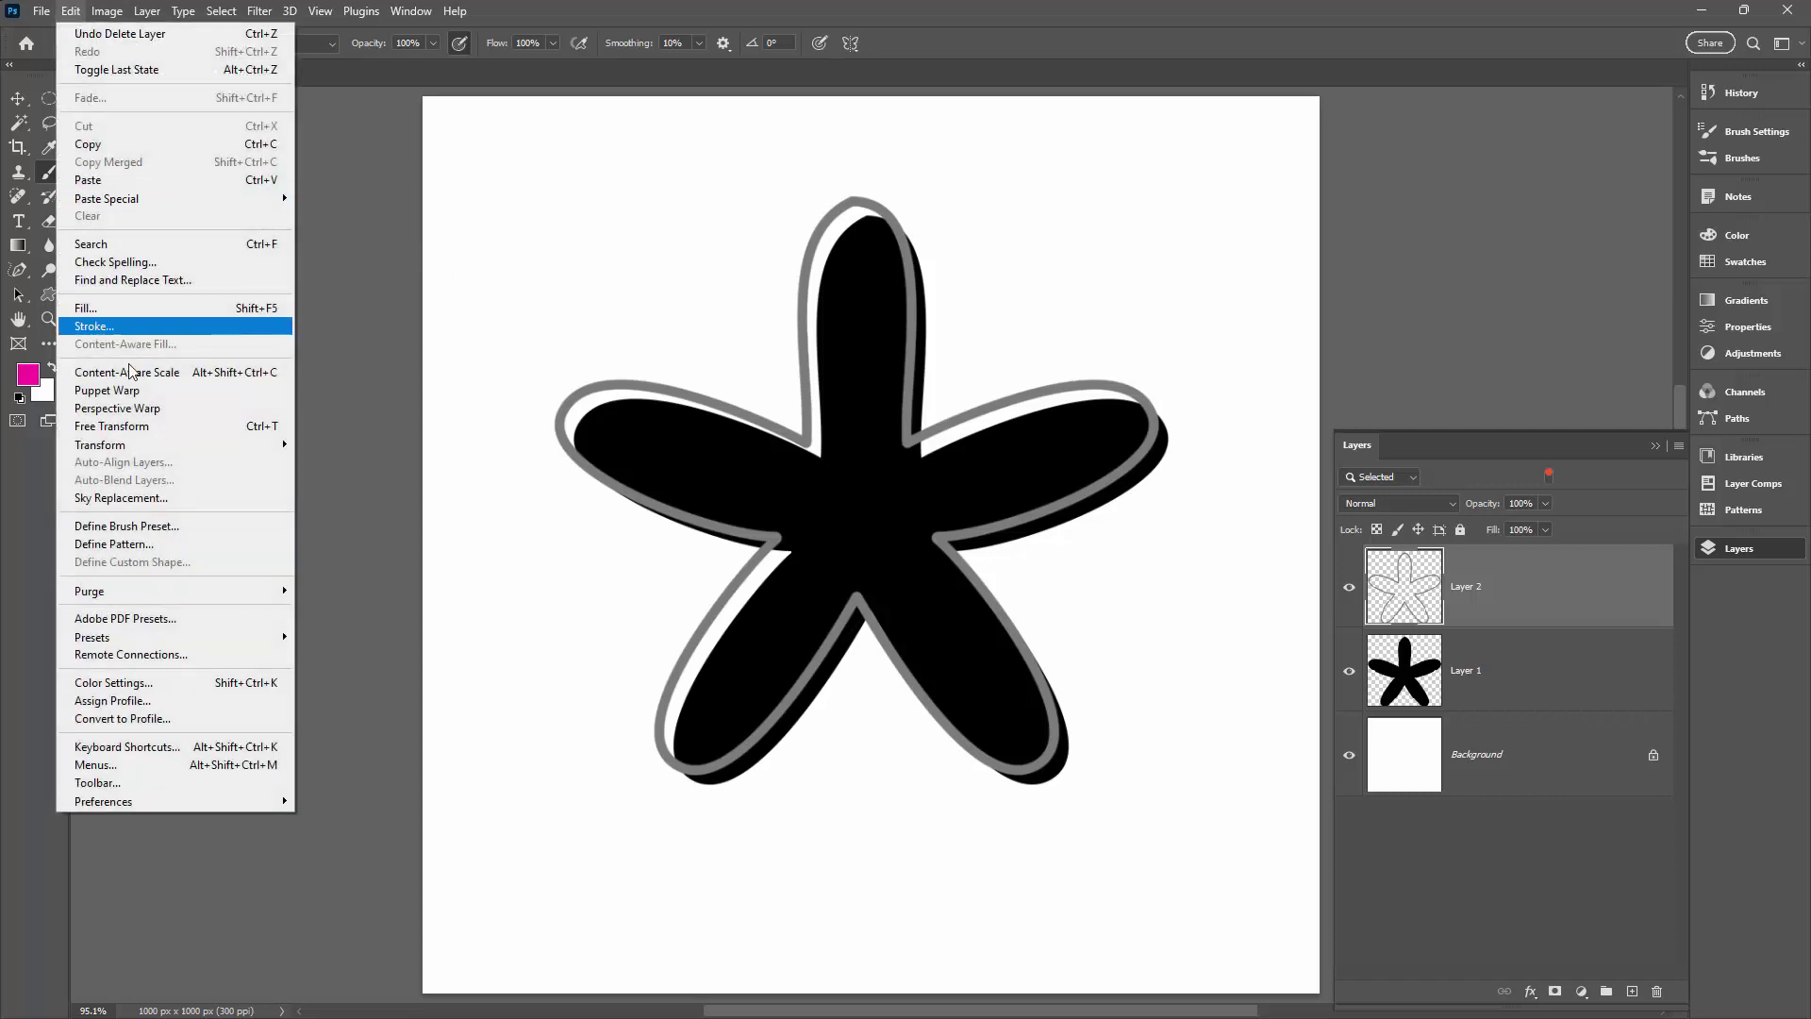
click(151, 525)
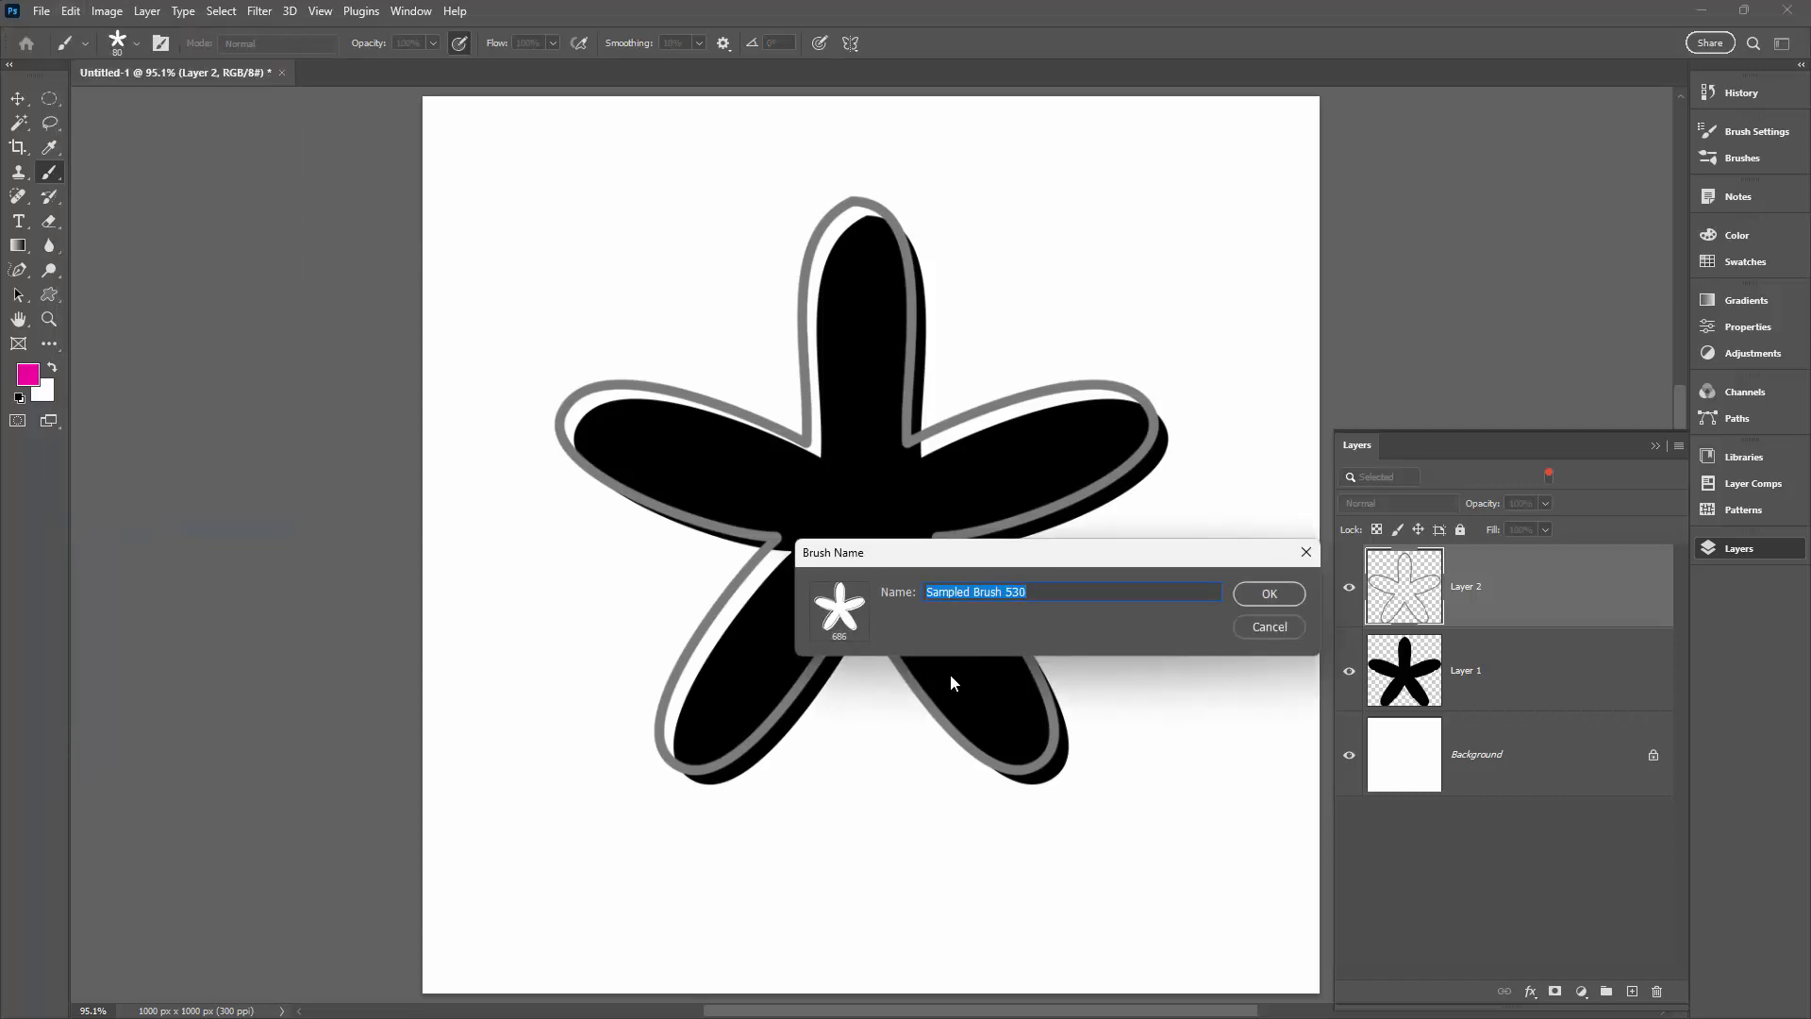
text(Layered Flower)
click(1264, 595)
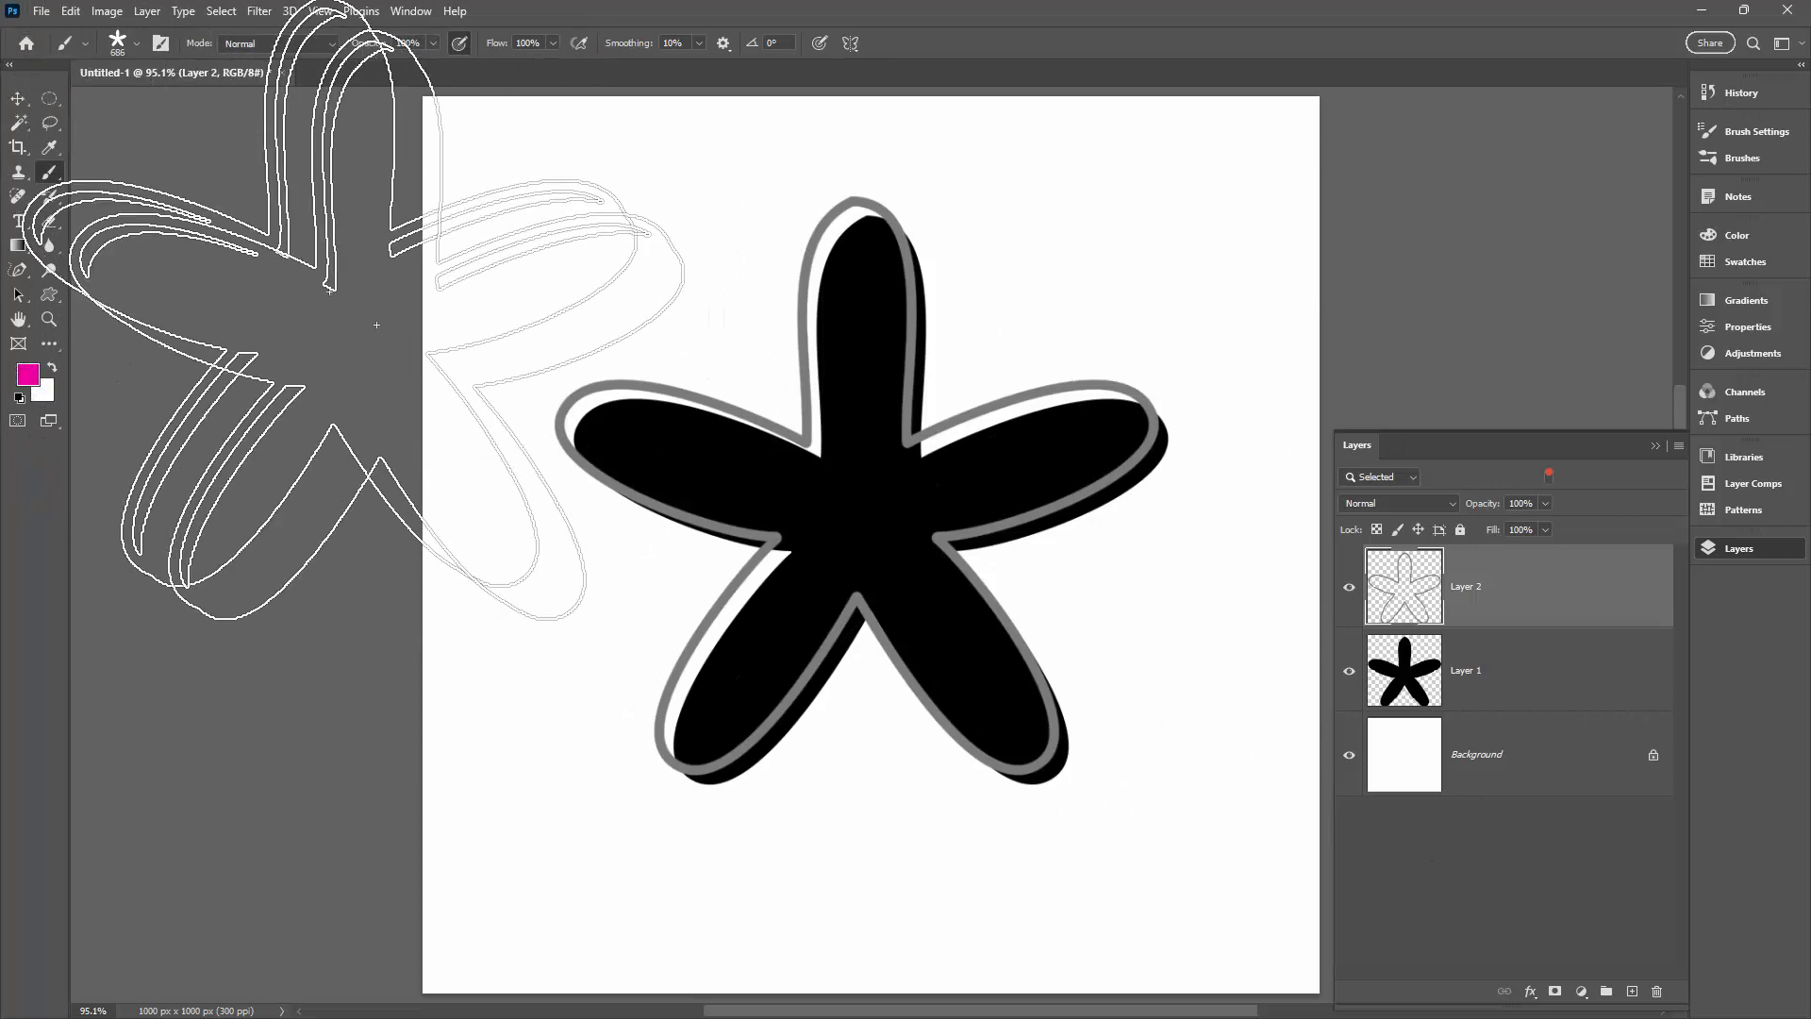
drag(1349, 587, 1351, 672)
Add a new empty Layer 3 and shrink the flower brush to 150 px.
click(1632, 991)
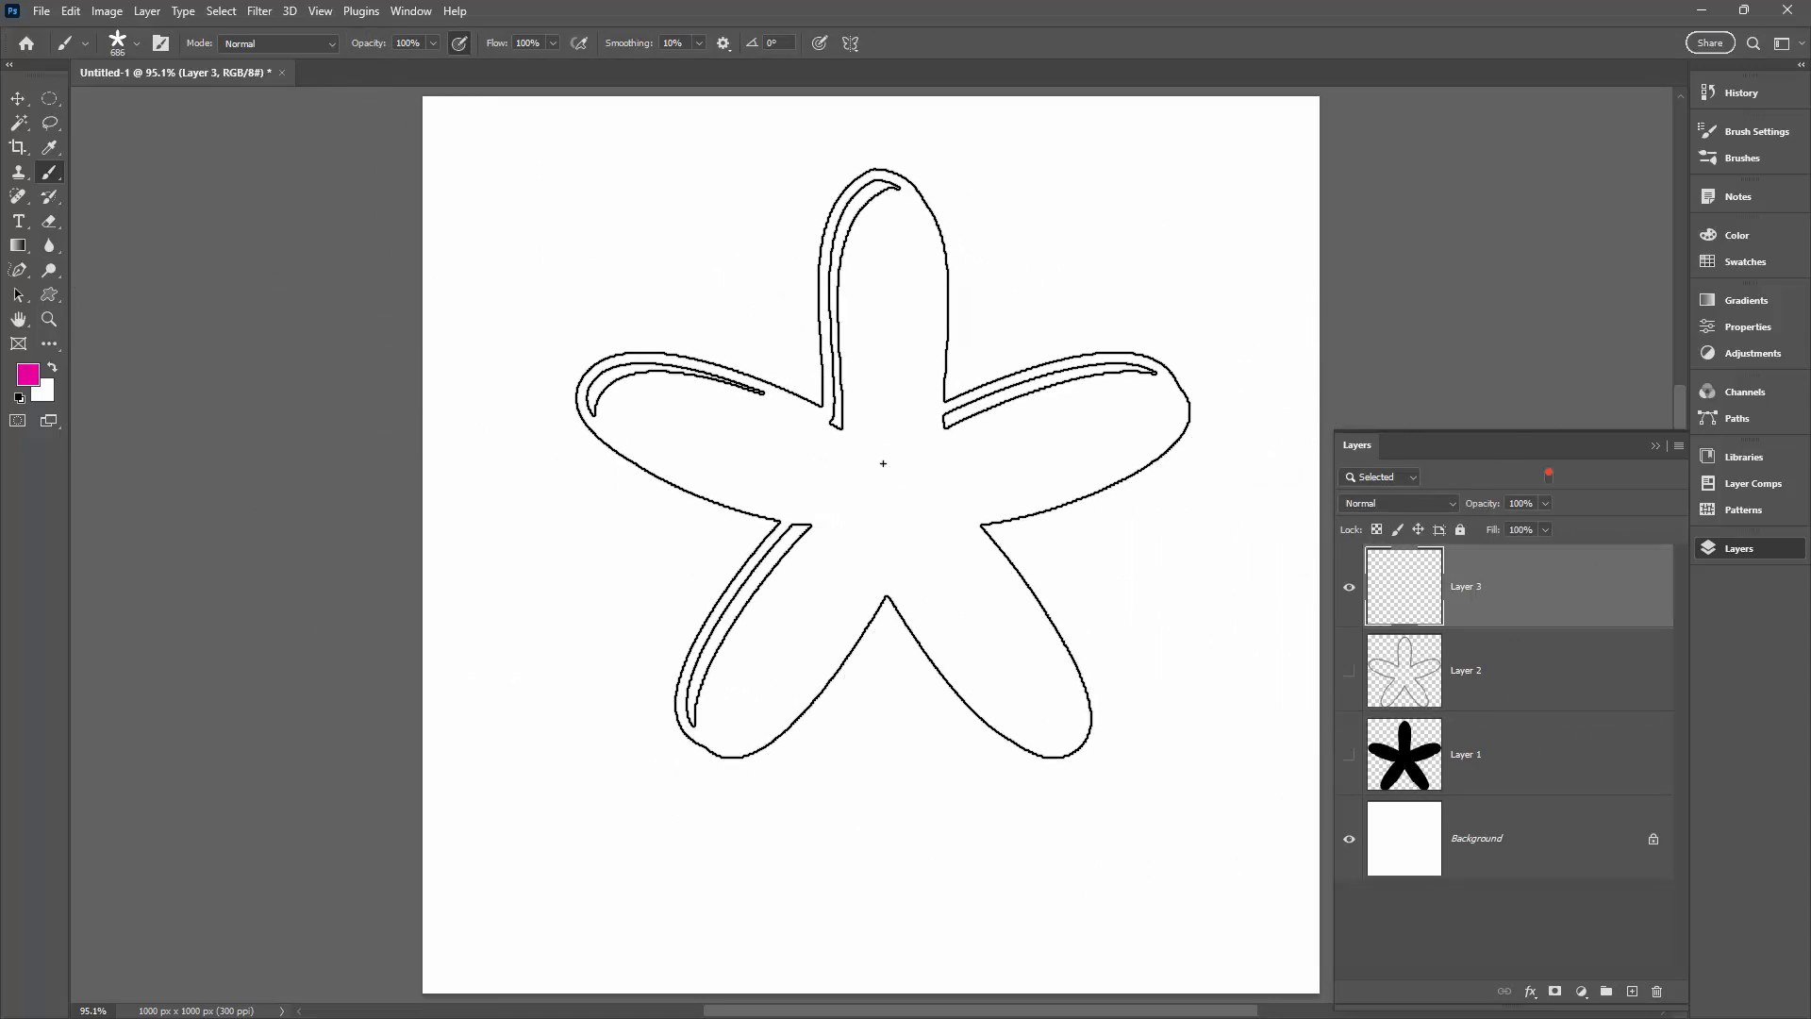
key(bracketleft)
key(bracketleft)
key(bracketleft)
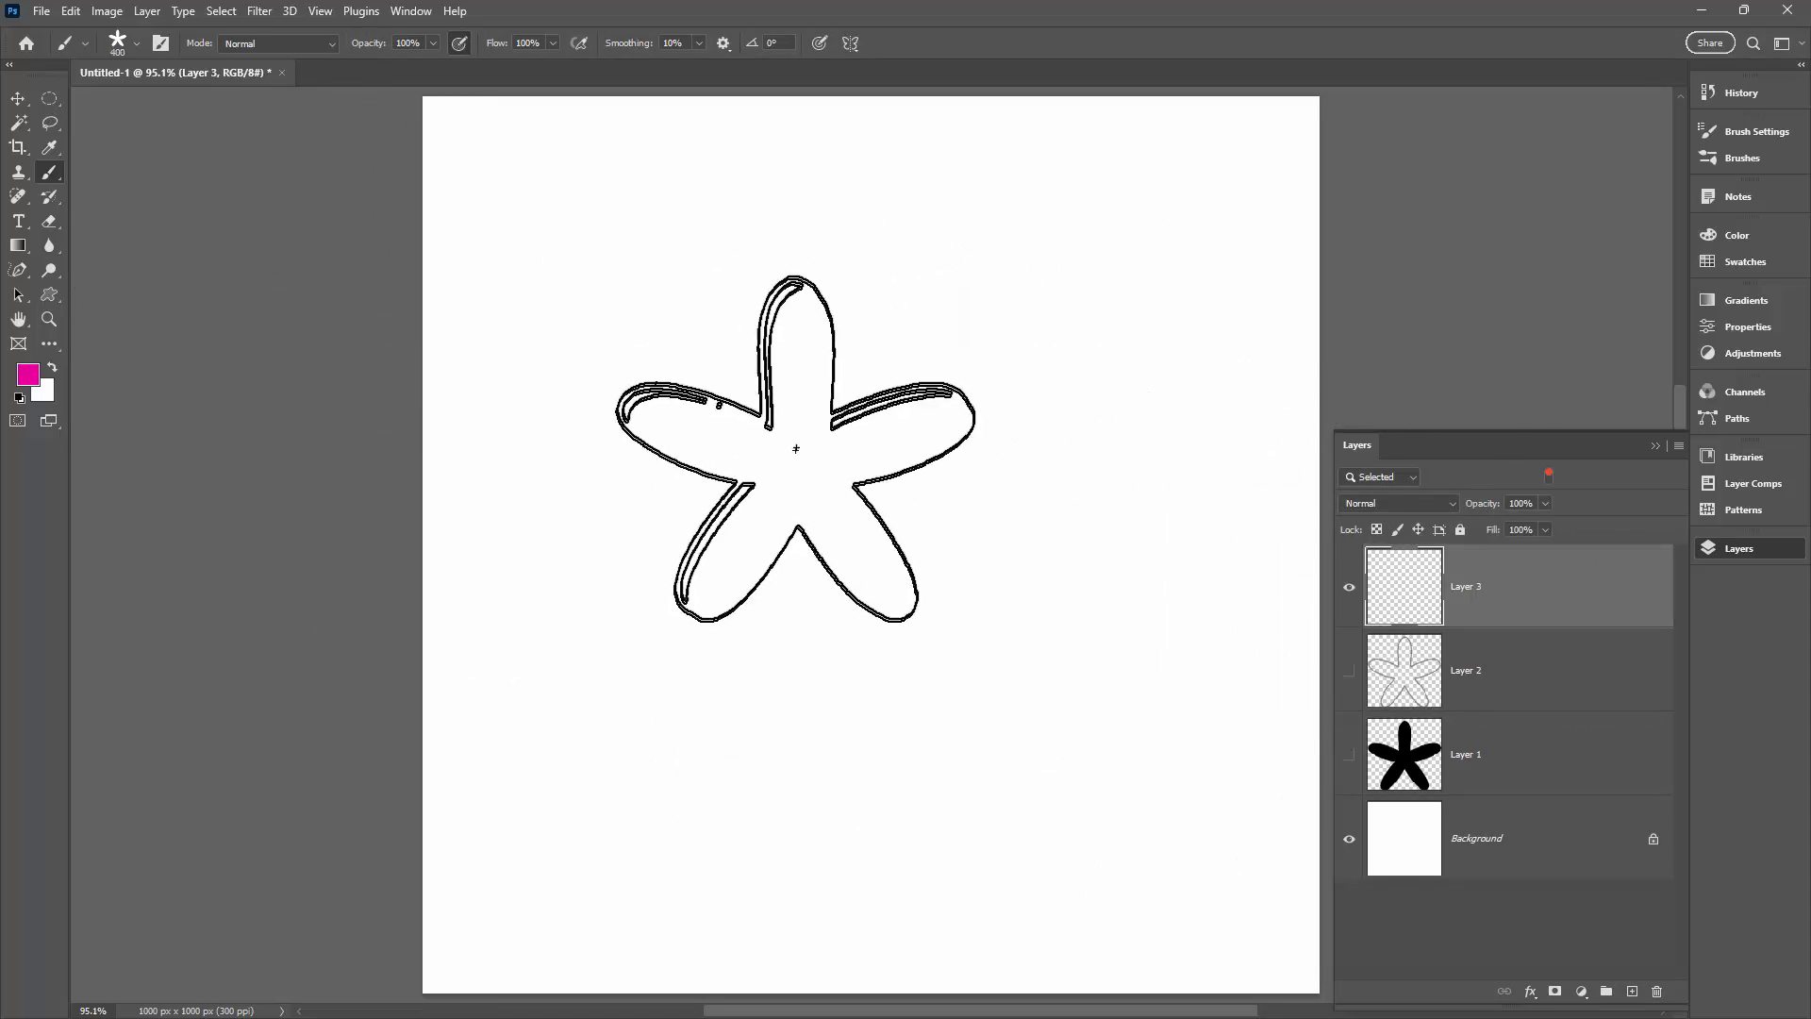
key(bracketleft)
key(bracketleft)
key(bracketleft)
key(bracketleft)
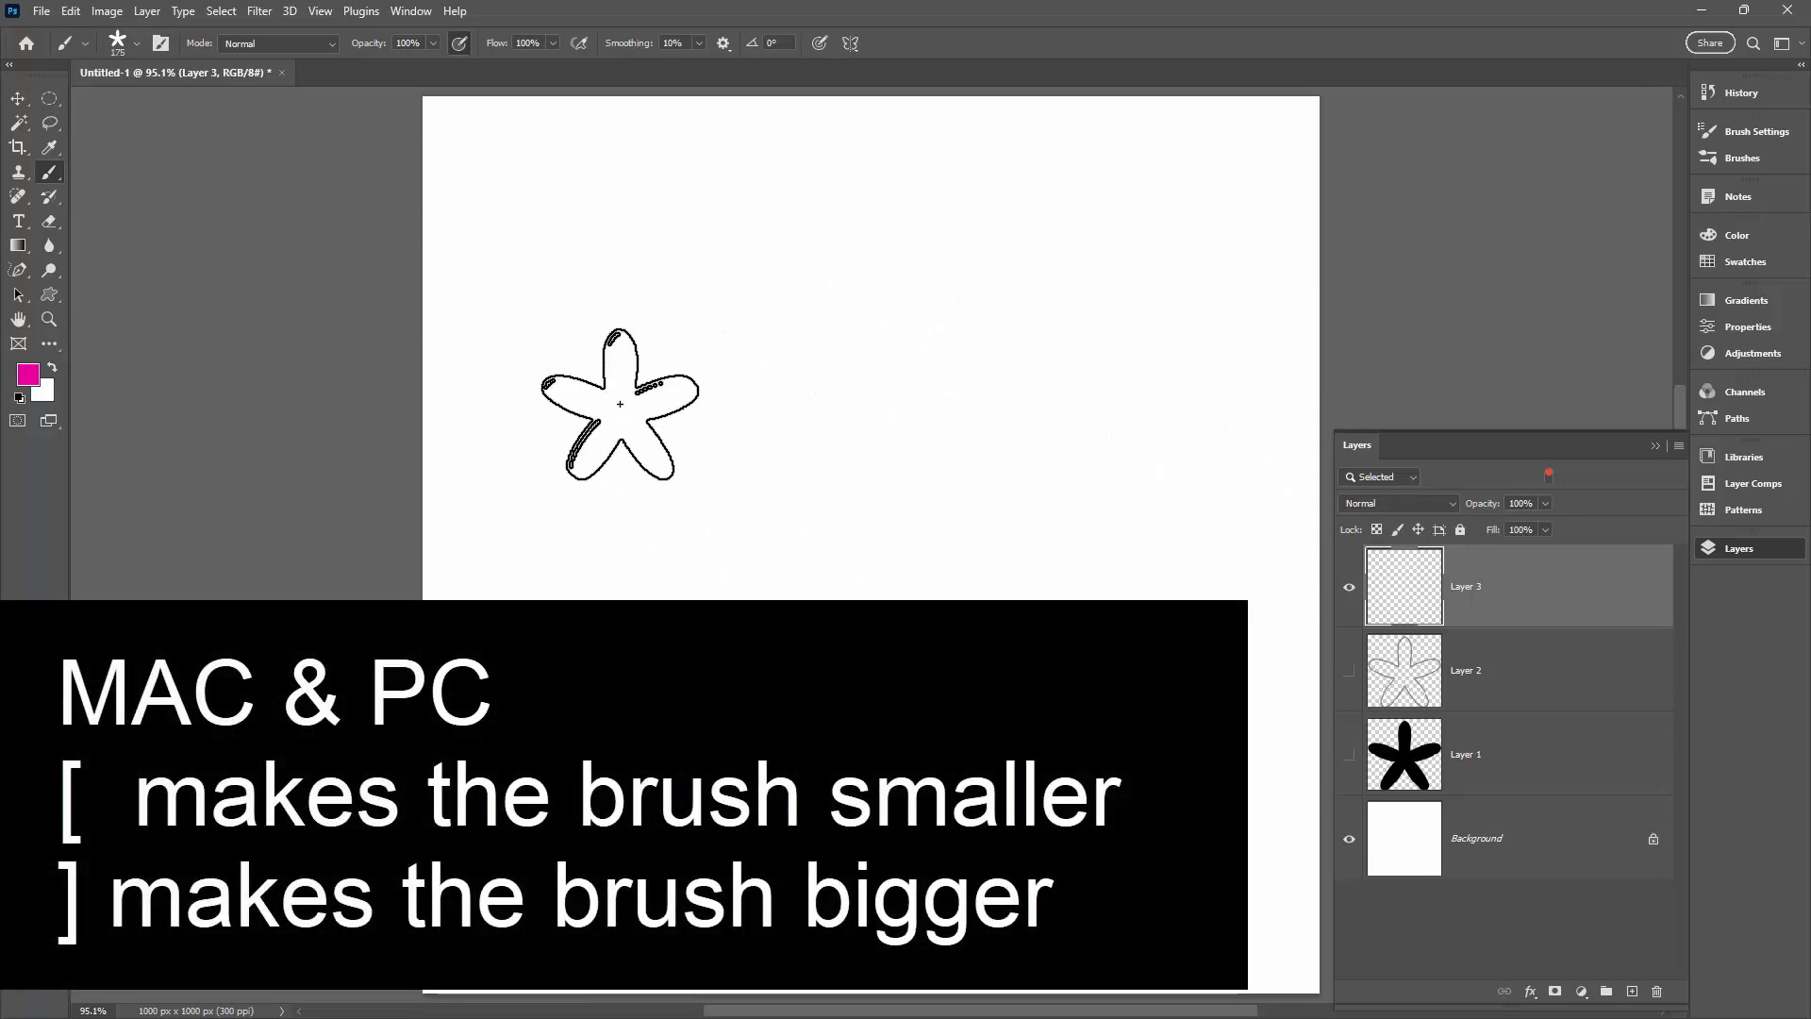
key(bracketleft)
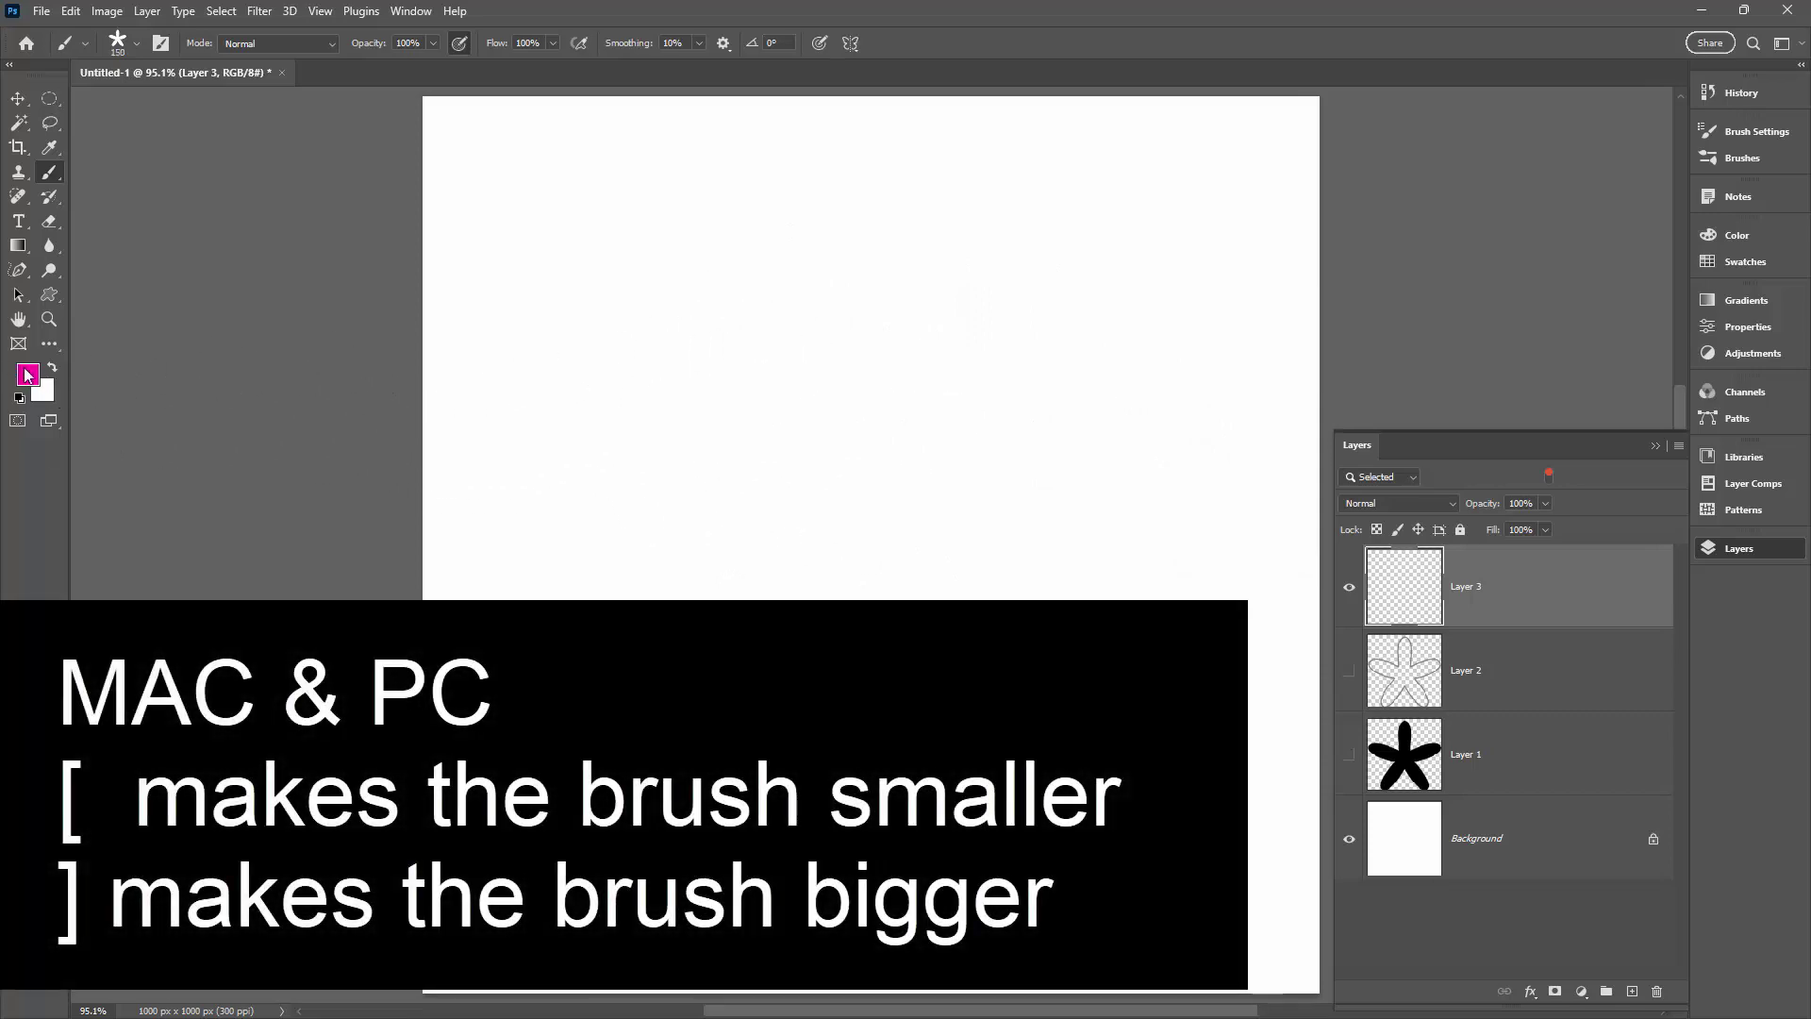
Test the brush with a pink flower stamp and curved stroke, then undo them.
click(536, 323)
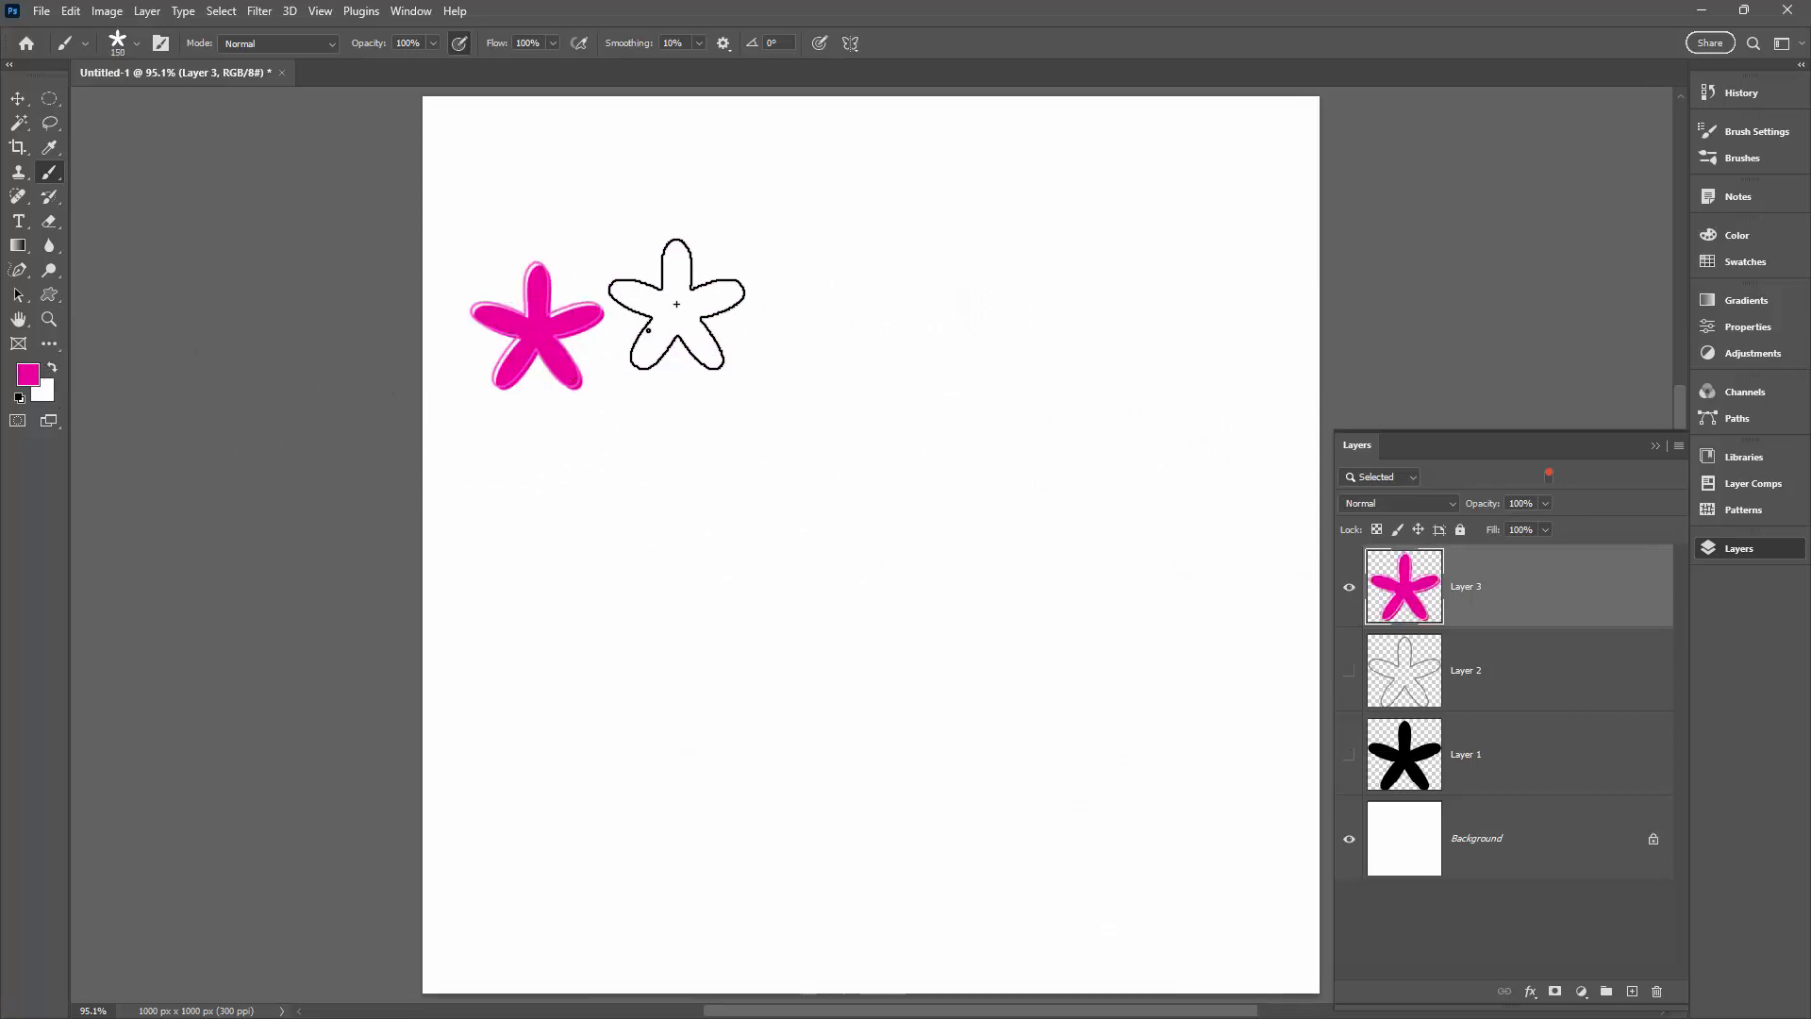
mouse_move(587, 479)
mouse_down()
mouse_move(630, 425)
mouse_move(997, 476)
mouse_move(1002, 539)
mouse_up()
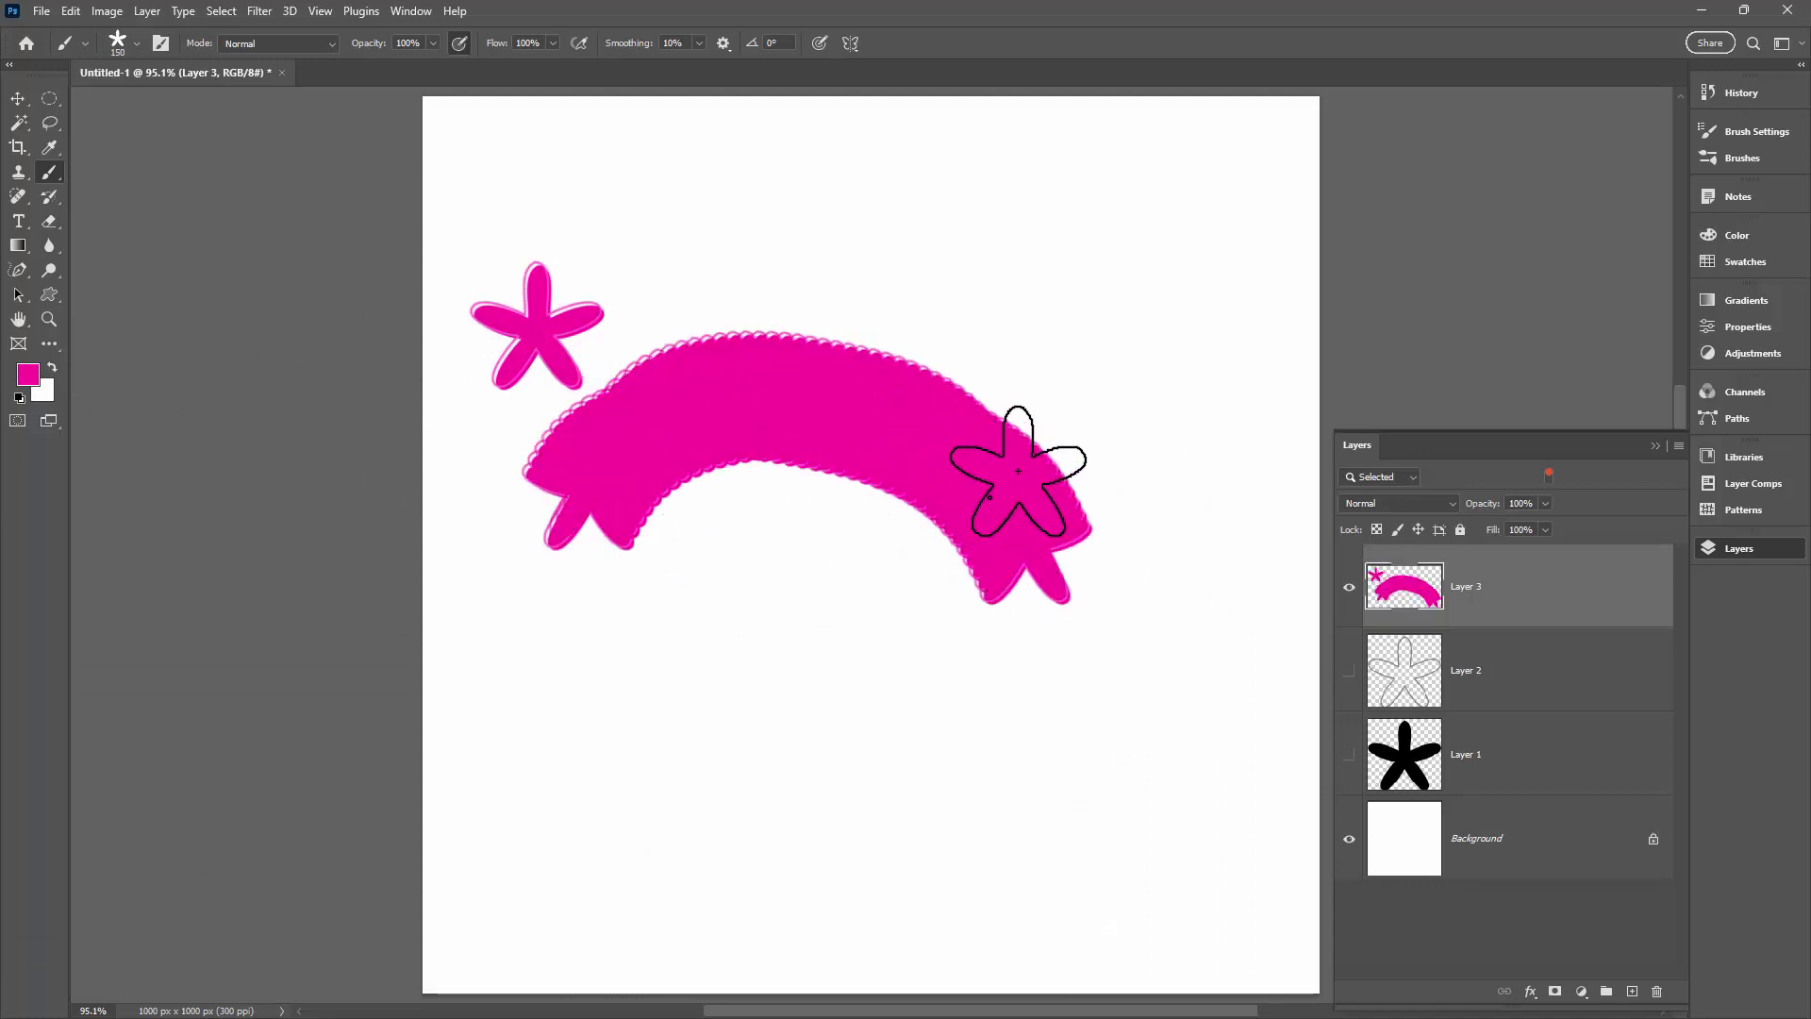
key(ctrl+z)
key(ctrl+z)
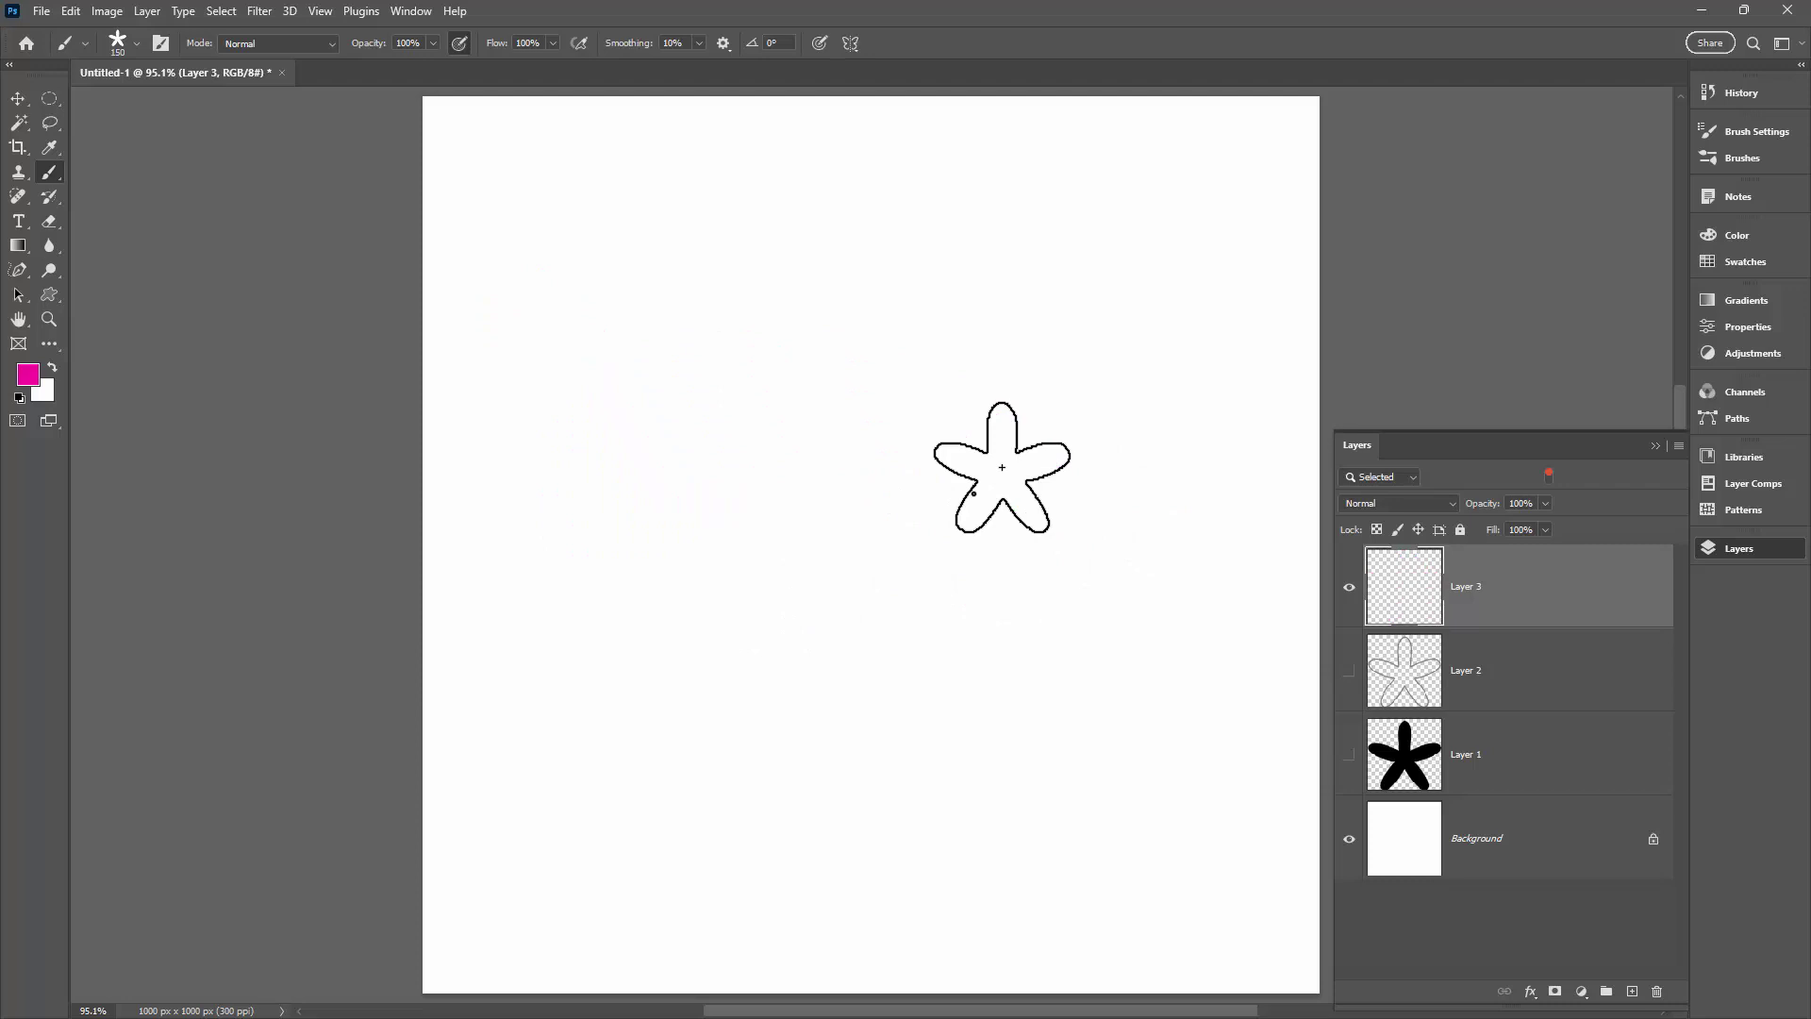
In Brush Tip Shape, raise spacing to 96% and test-paint a flower row, then undo it.
click(161, 45)
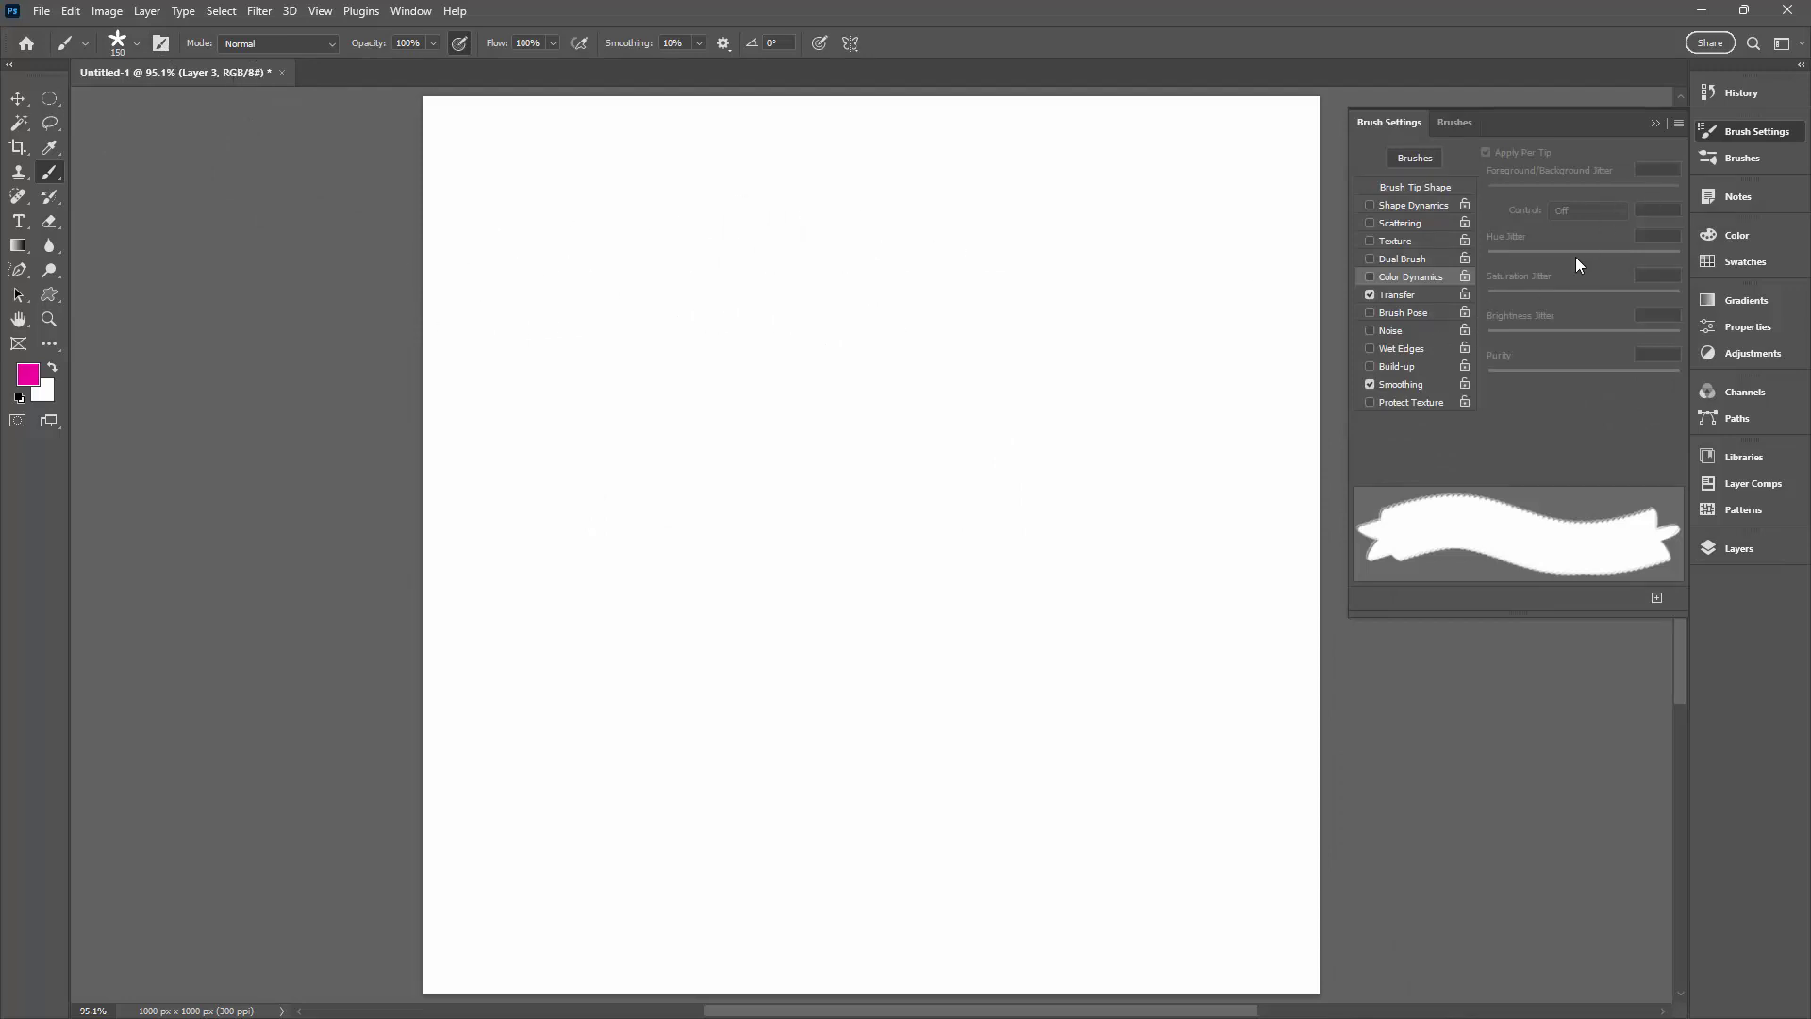
click(1418, 185)
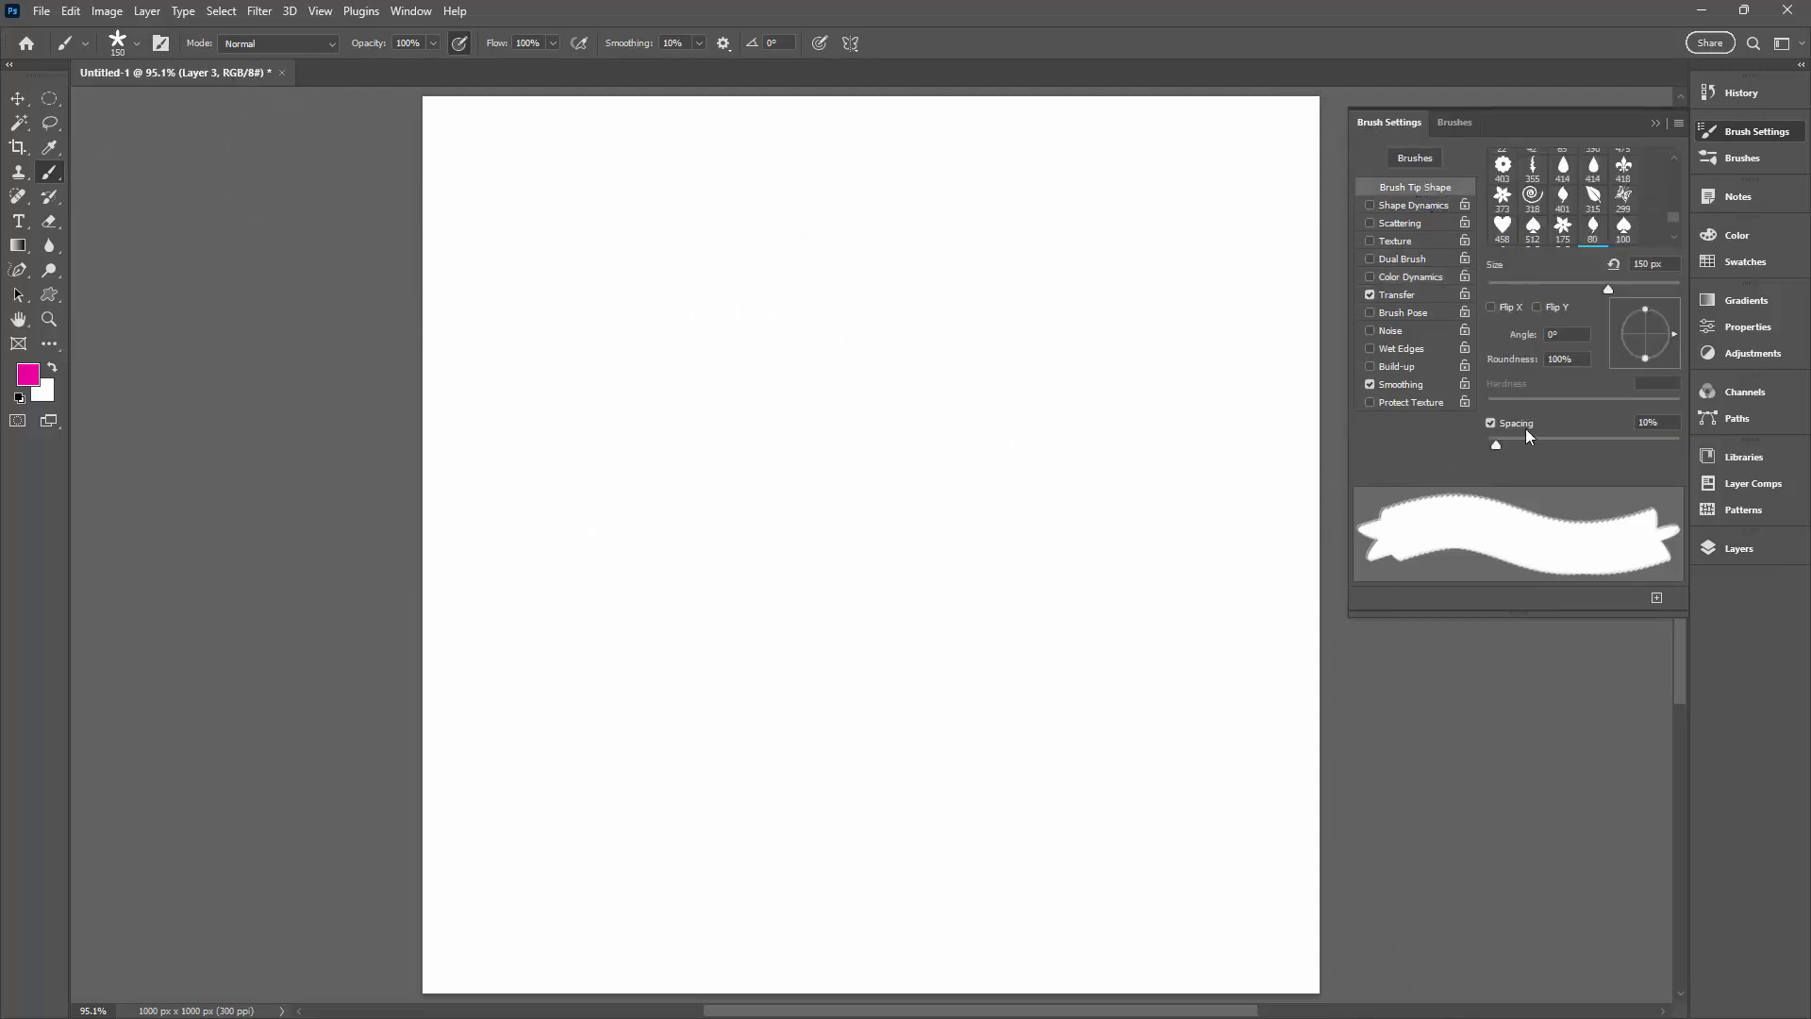
drag(1504, 447, 1578, 445)
drag(628, 407, 922, 477)
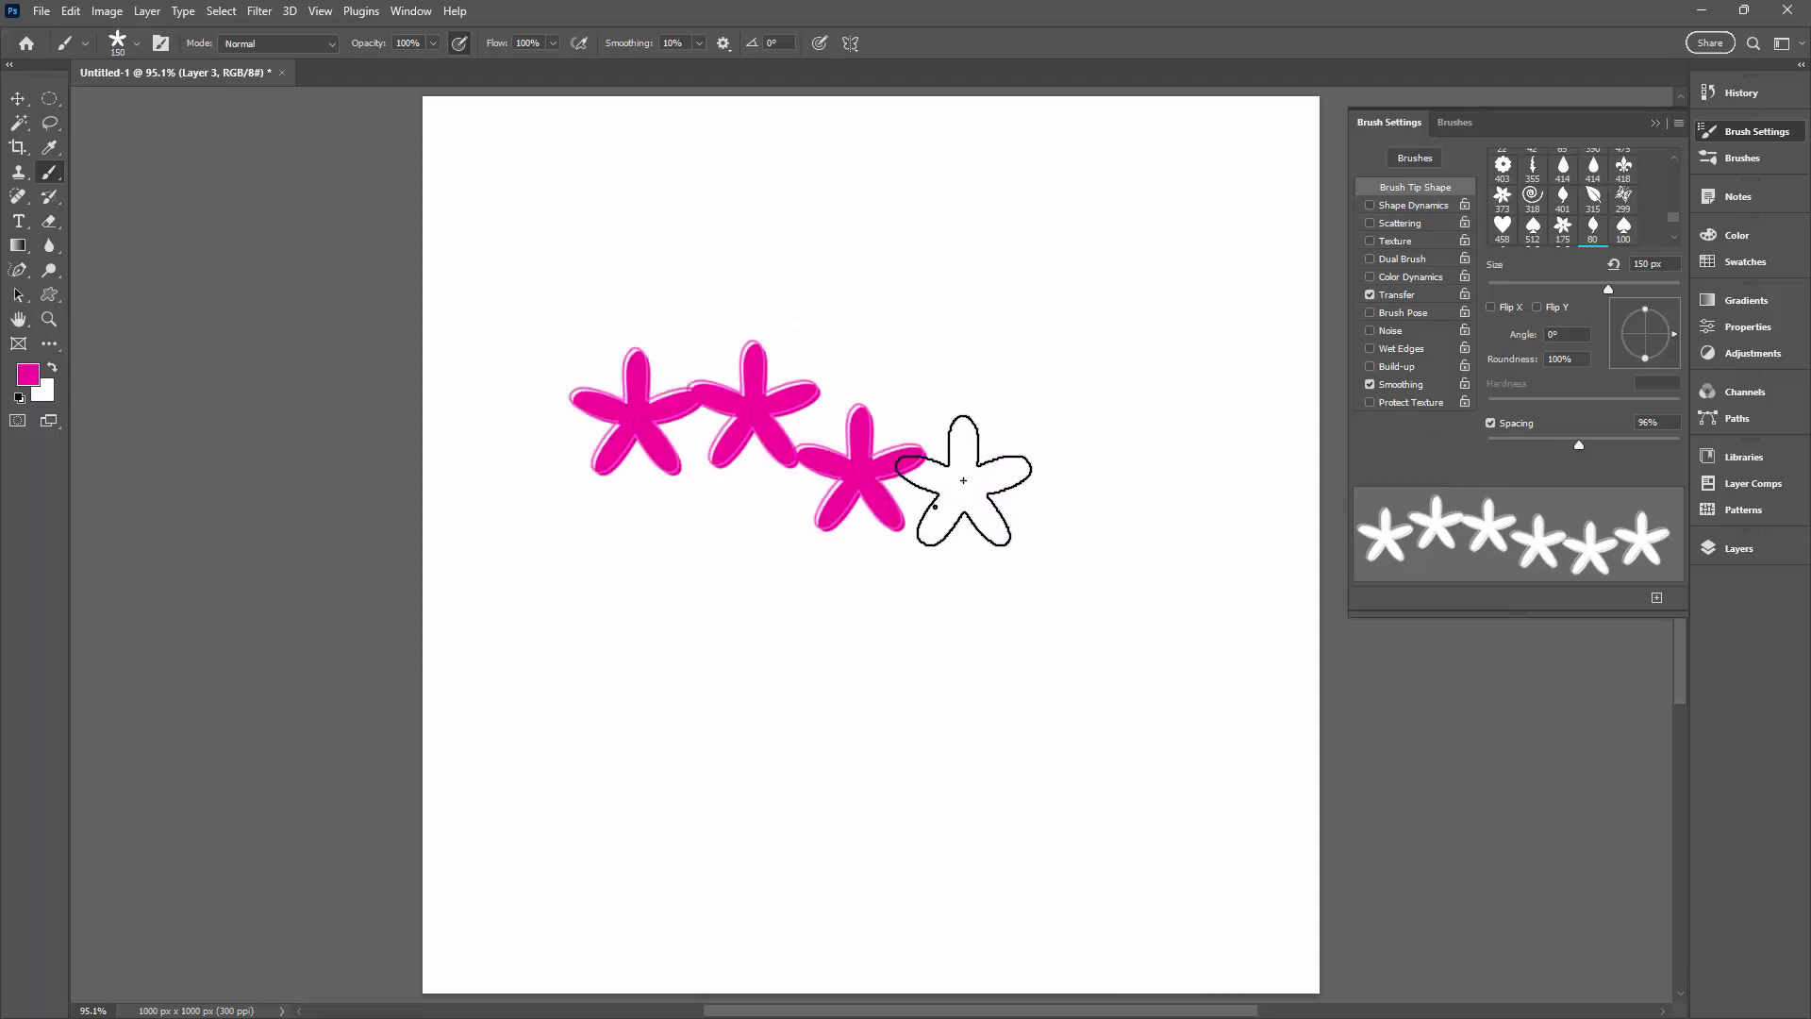
key(ctrl+z)
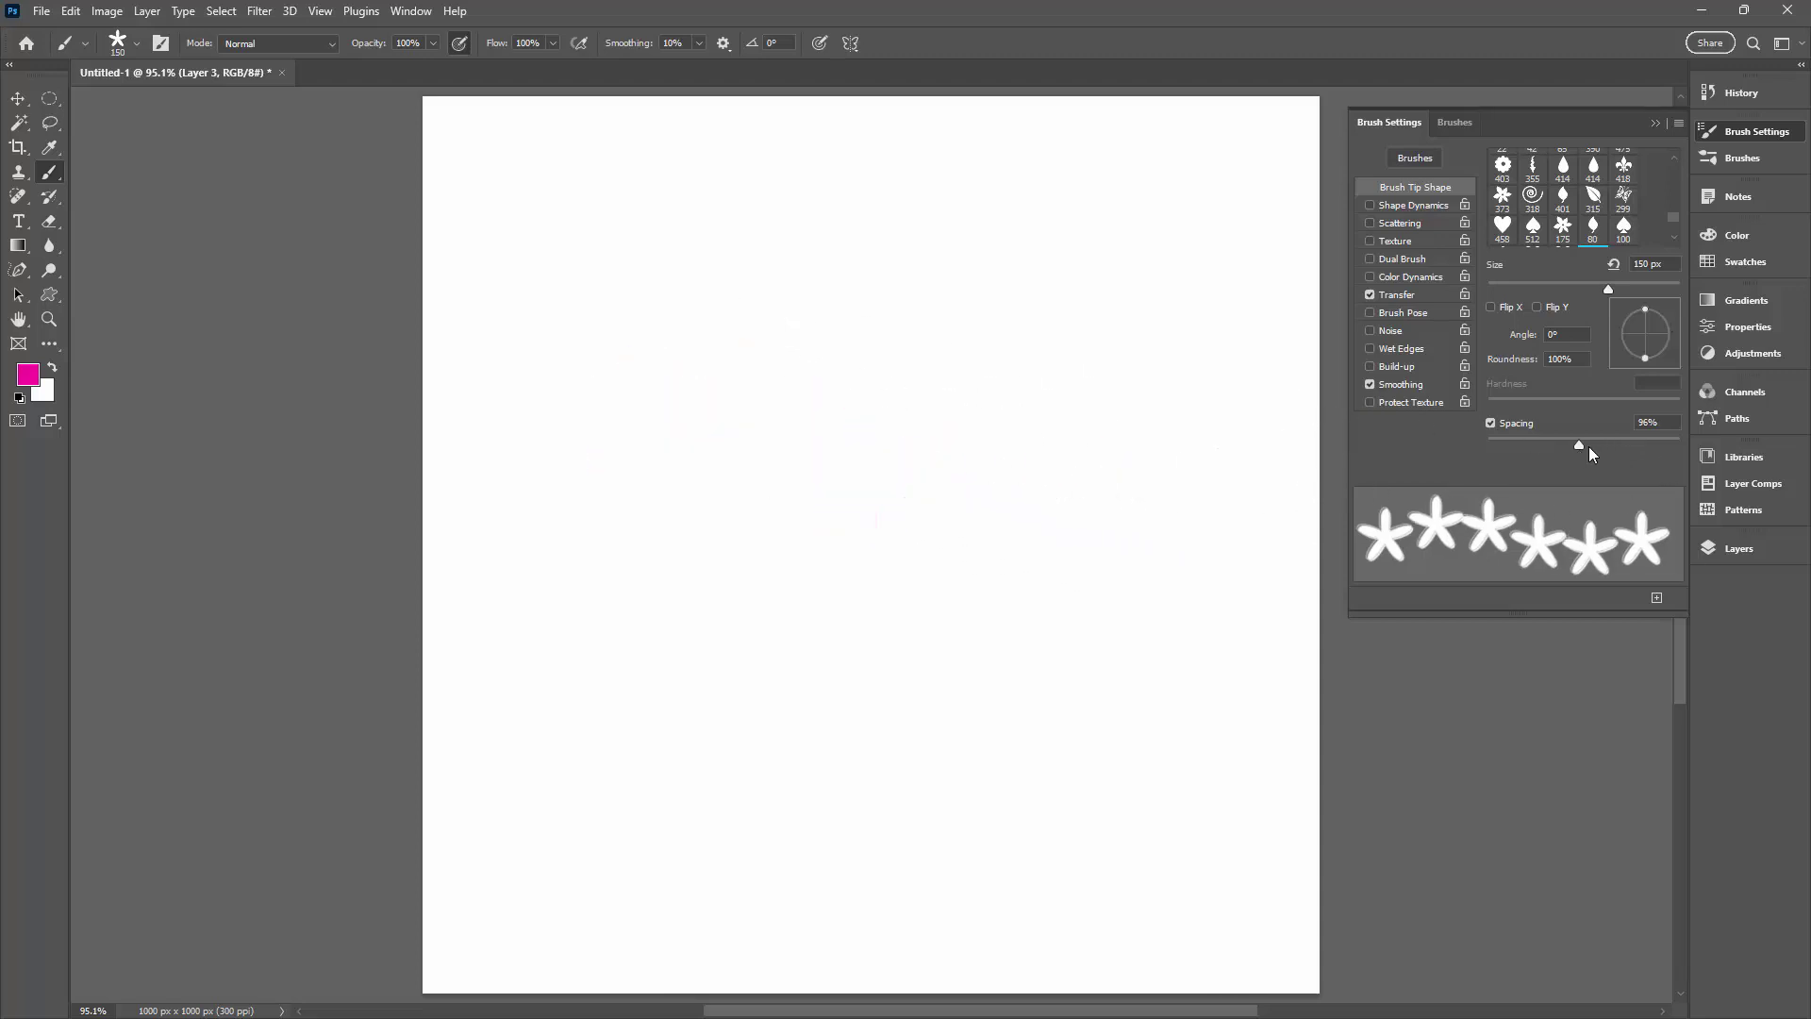
Set spacing to 110% and size to about 91 px, then paint a diagonal row of flowers.
drag(1584, 445, 1588, 445)
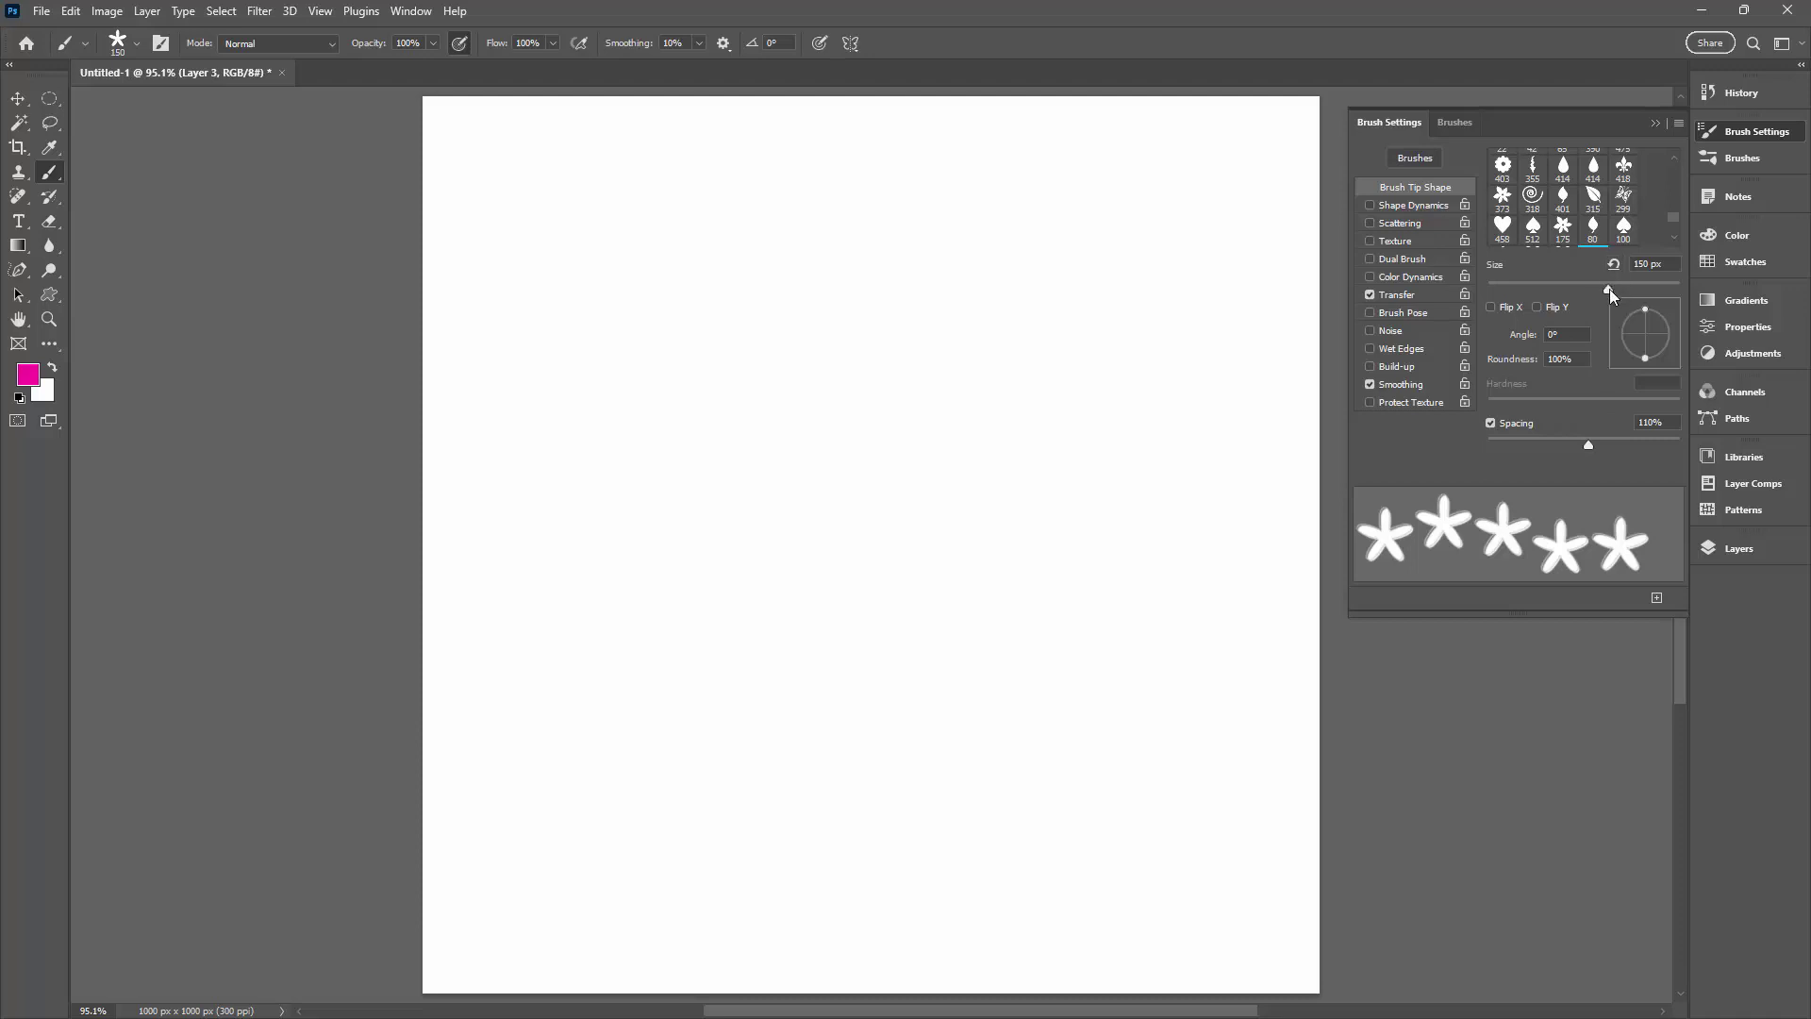
drag(1609, 289, 1576, 292)
drag(657, 593, 1023, 392)
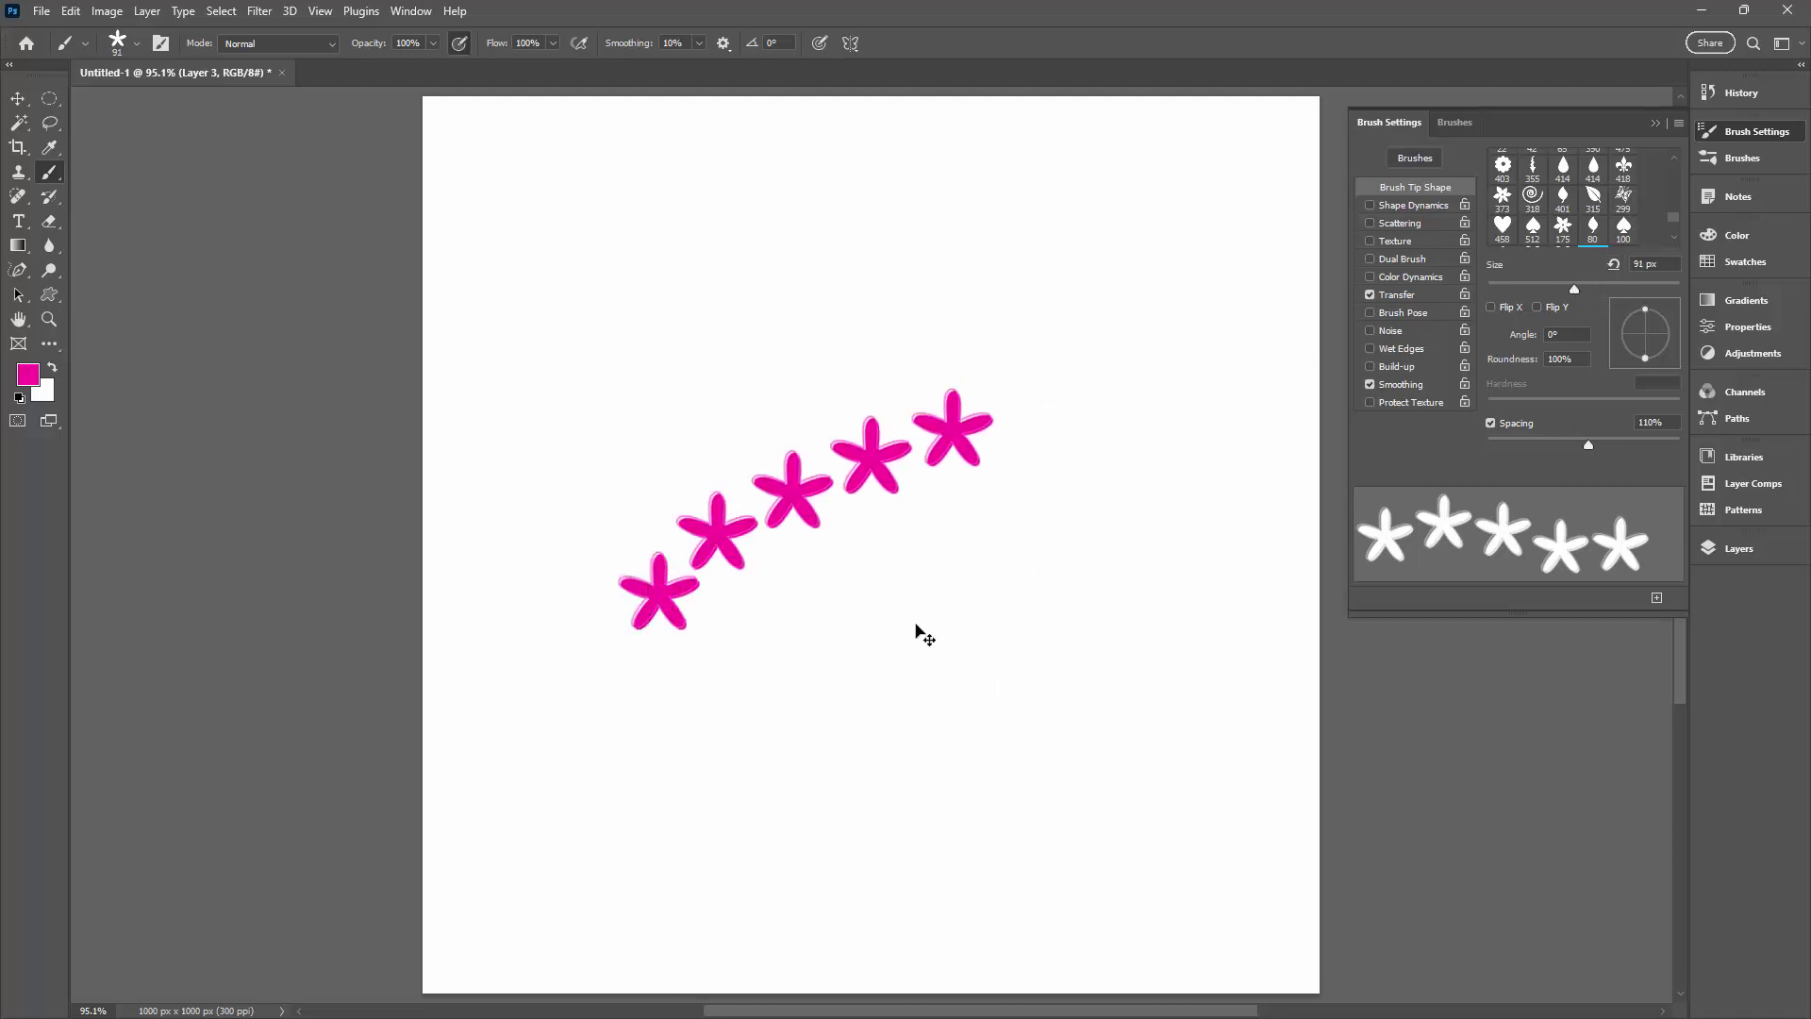
Set Shape Dynamics to 39% size jitter with angle following Direction, test with flower trails, then undo.
key(ctrl+z)
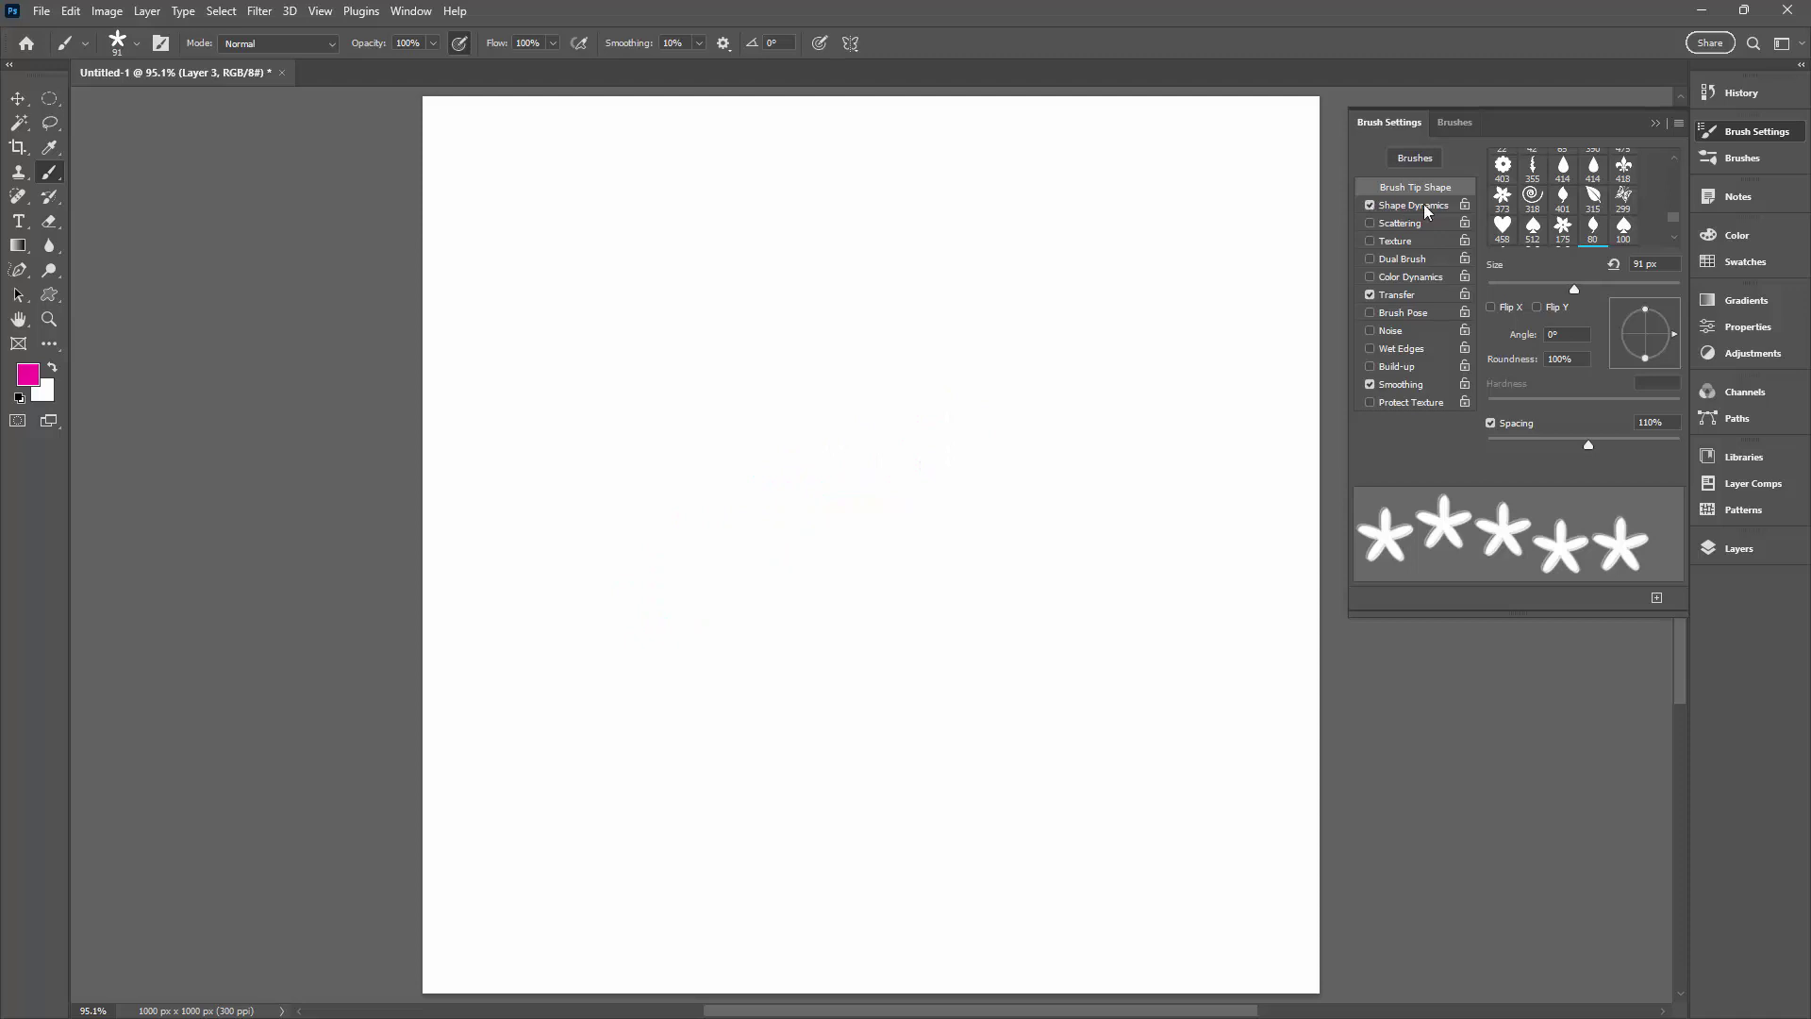
click(1403, 205)
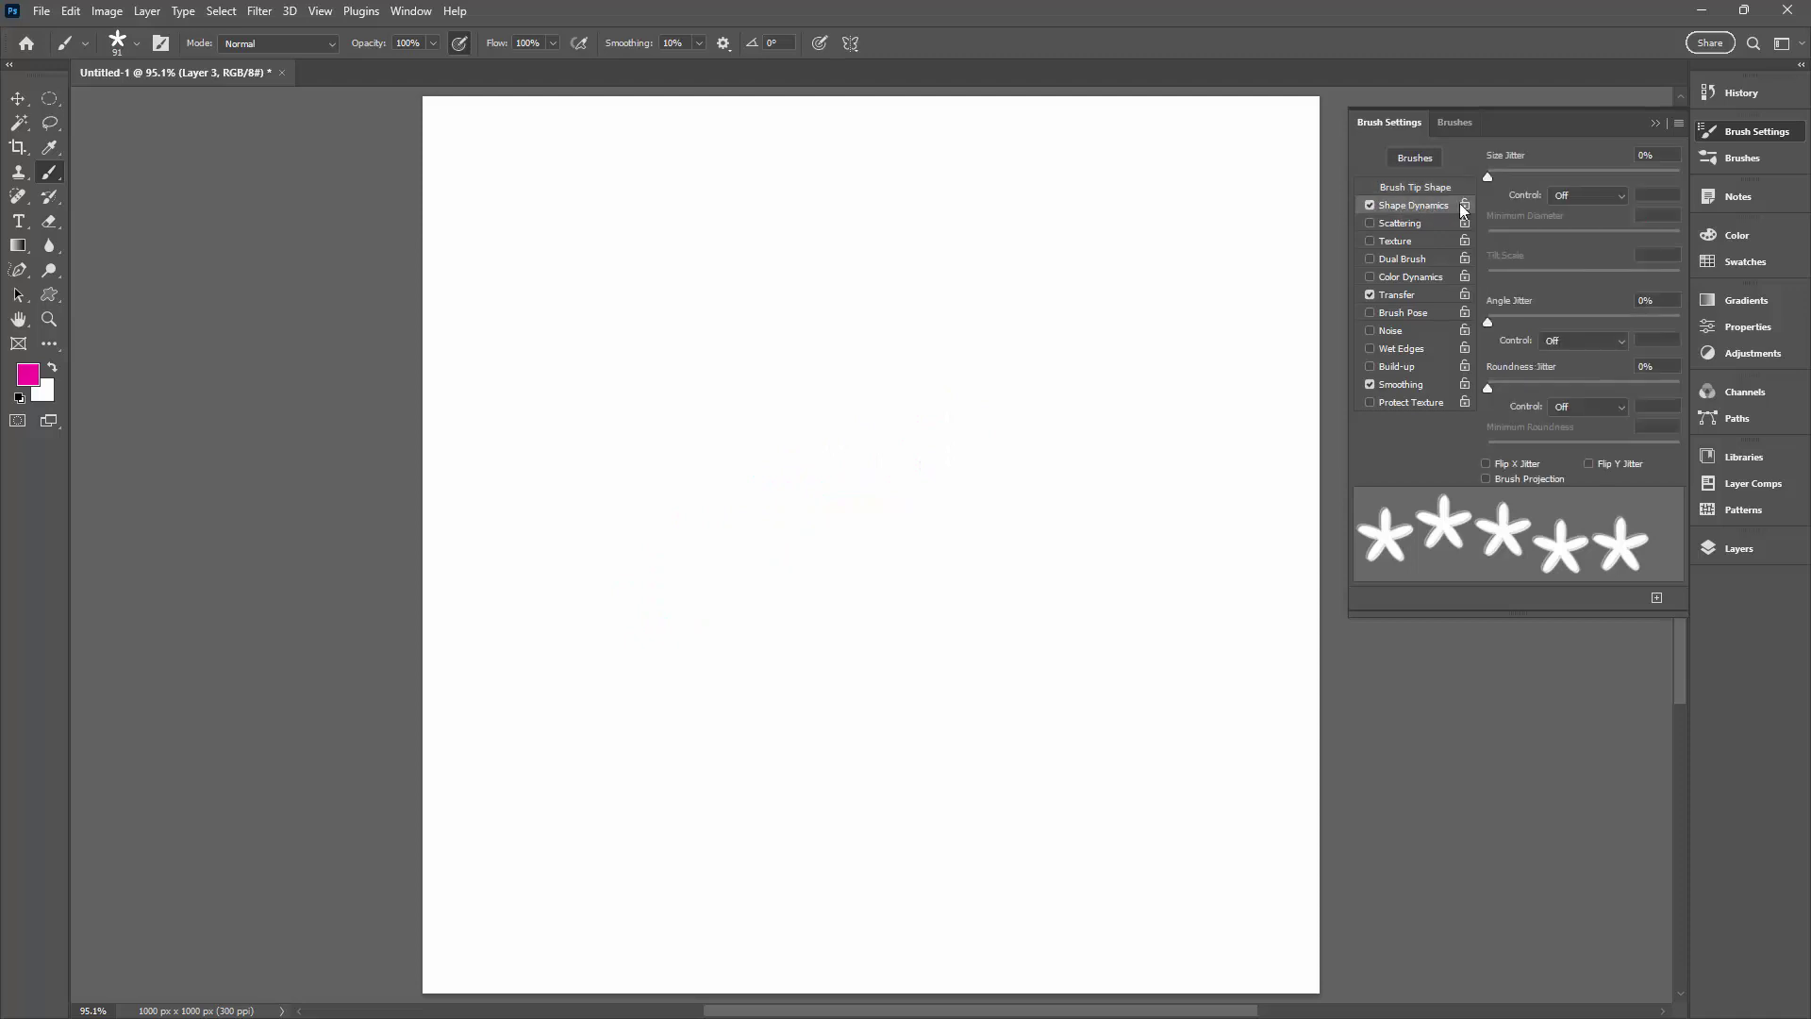
drag(1493, 177, 1562, 176)
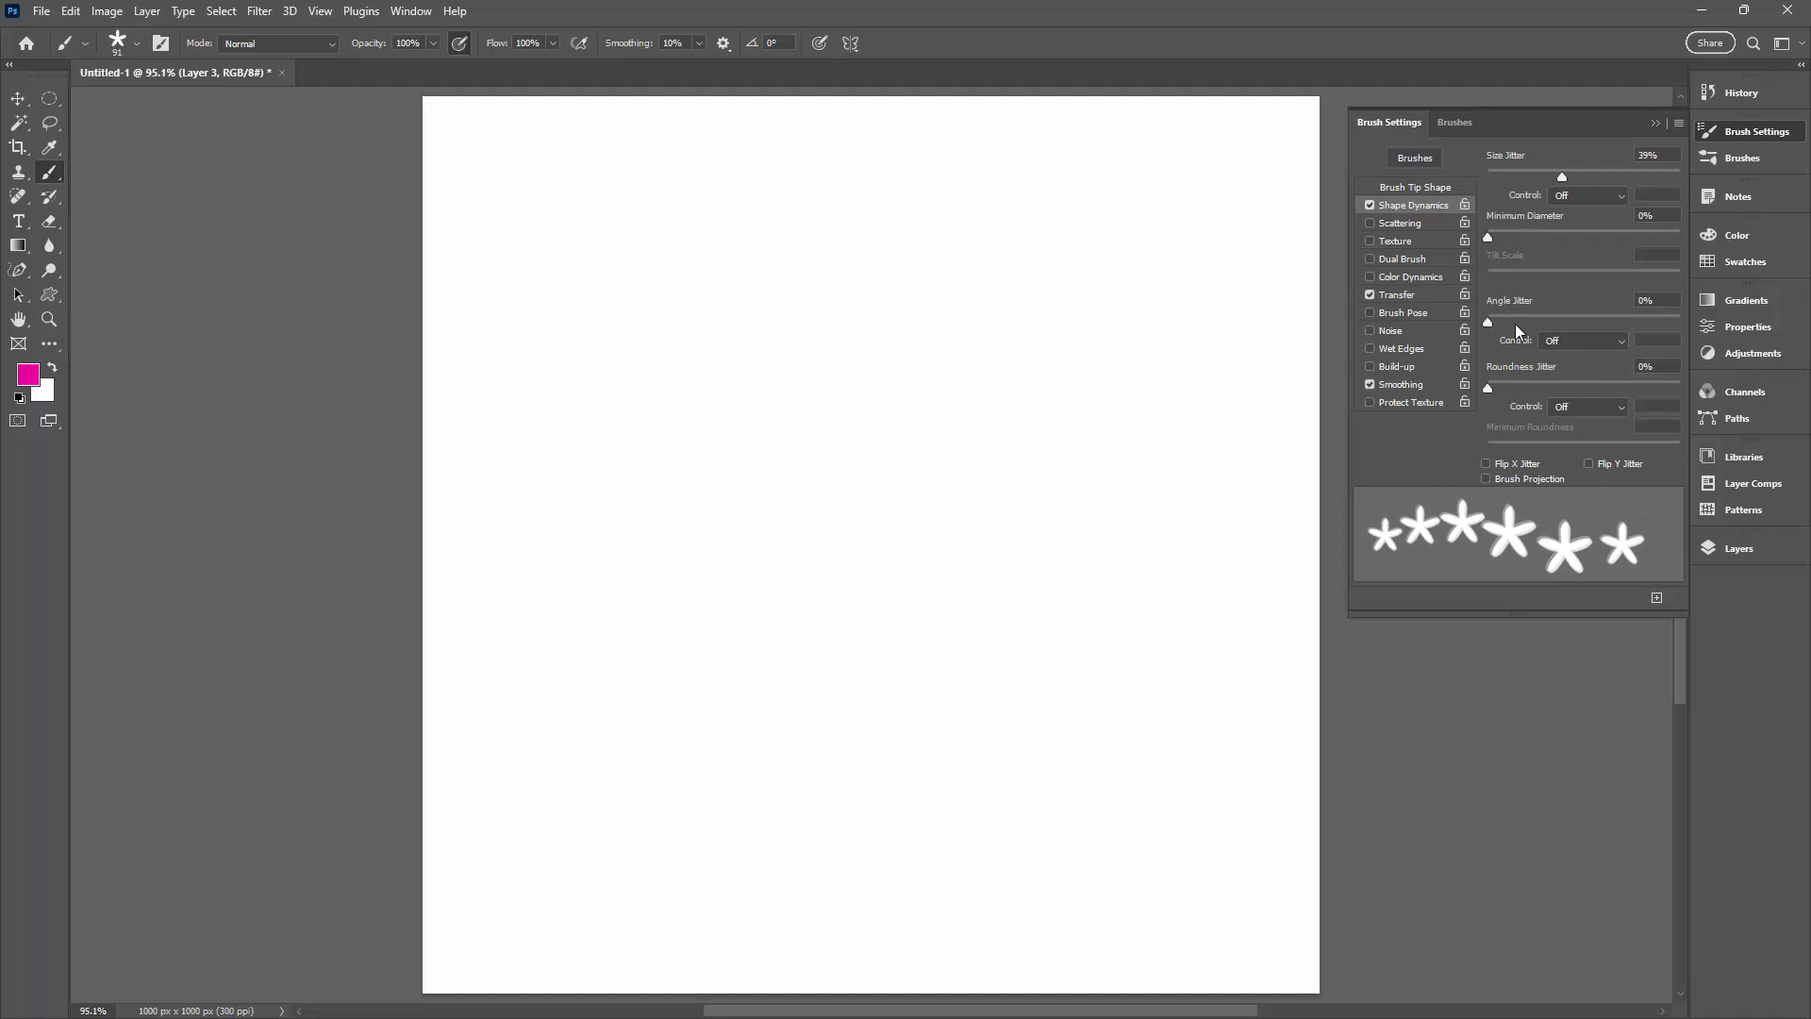
click(1568, 345)
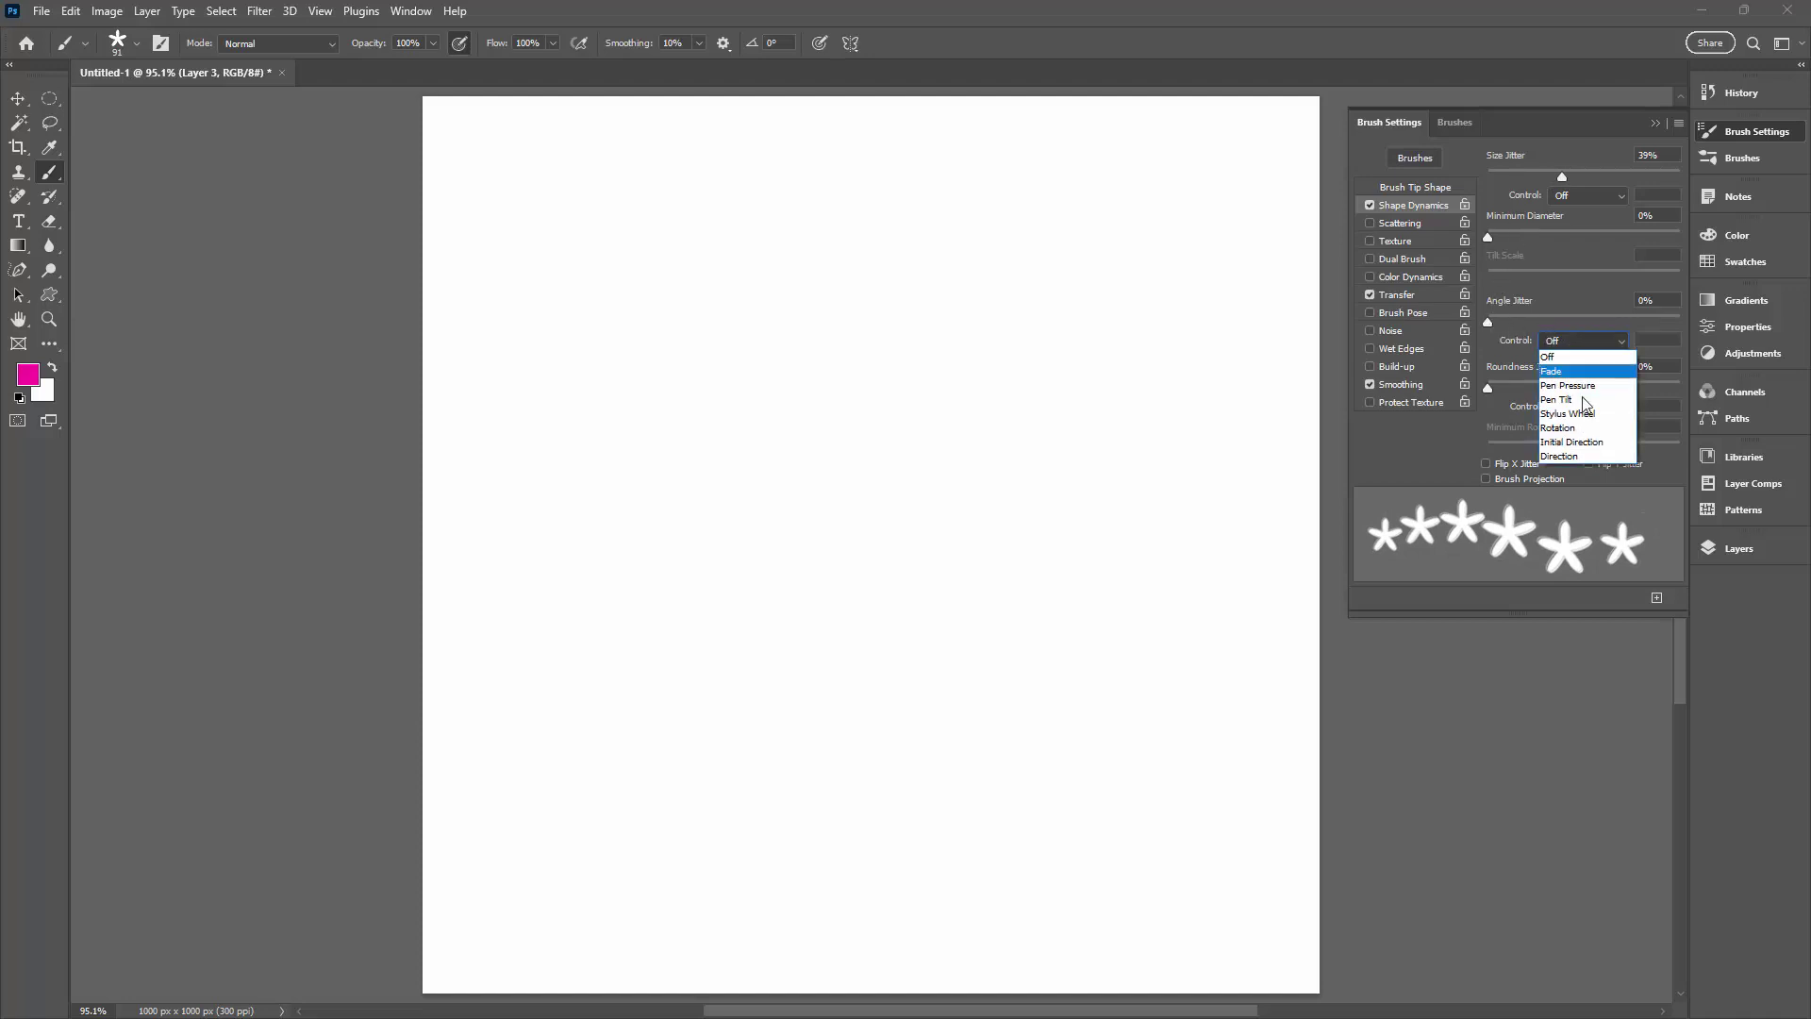
click(1576, 459)
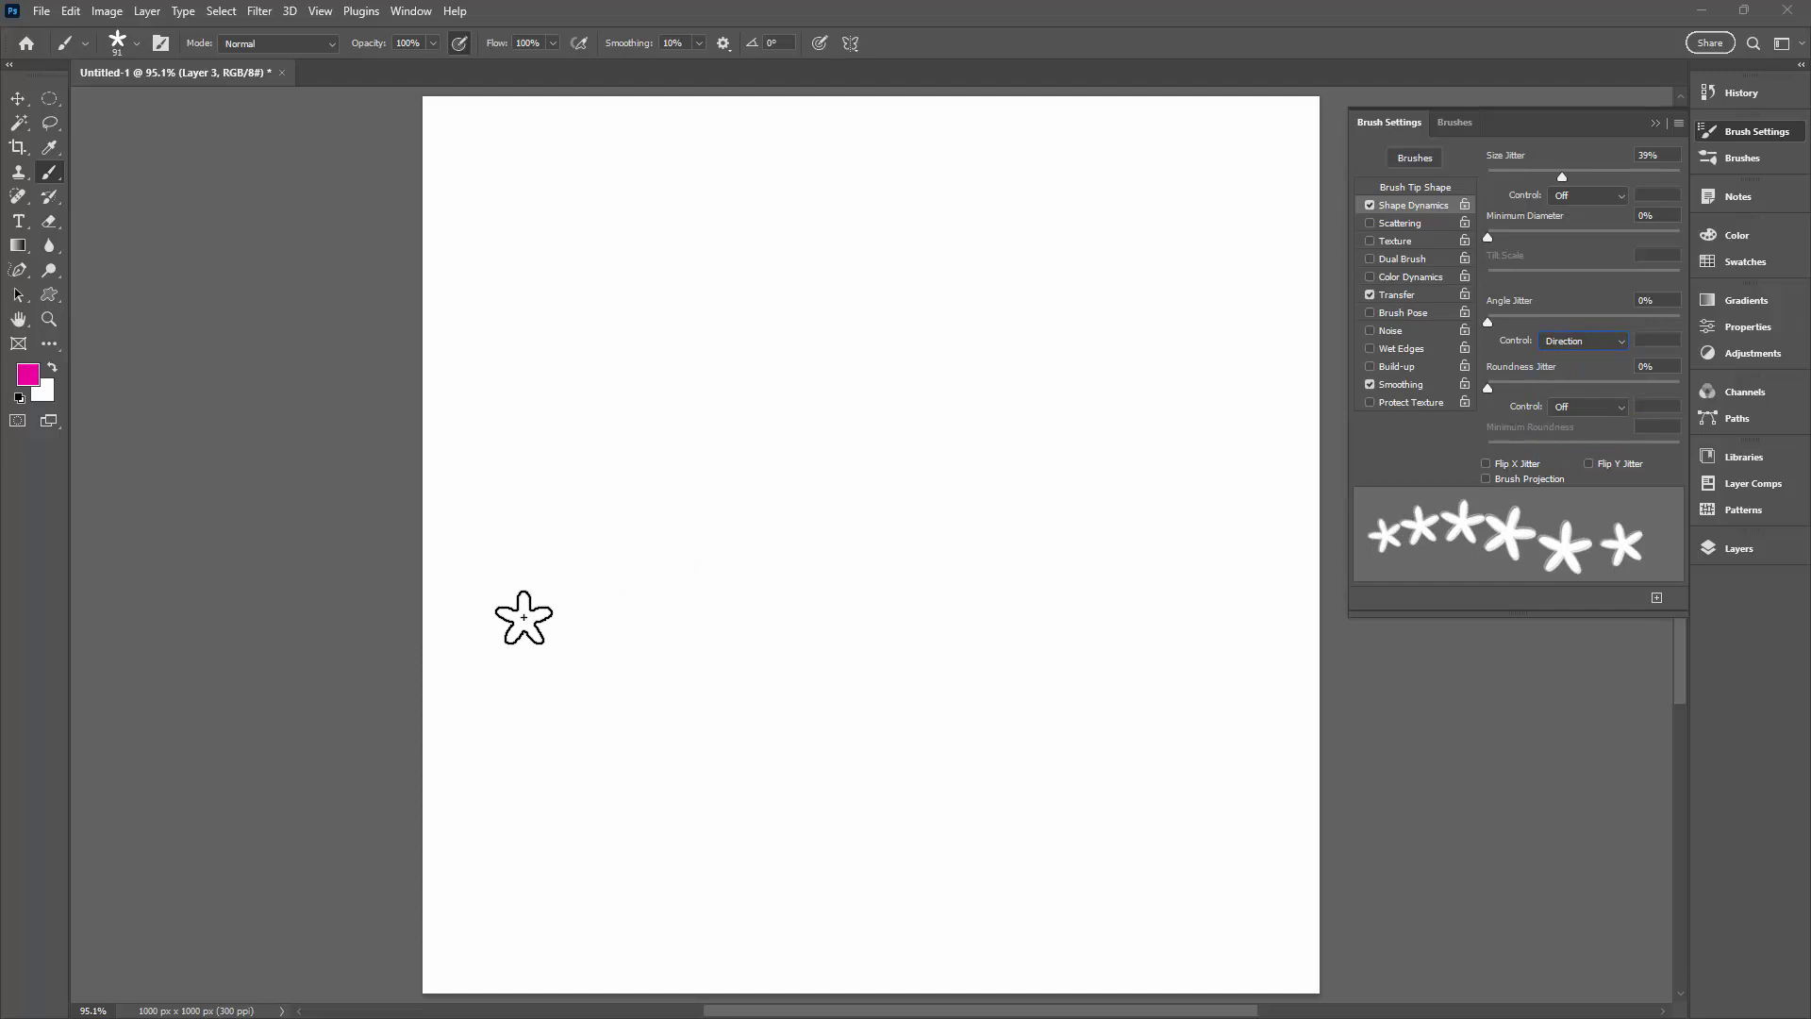
drag(523, 617, 544, 477)
mouse_move(624, 342)
mouse_down()
mouse_move(787, 331)
mouse_move(857, 479)
mouse_move(908, 711)
mouse_move(1092, 747)
mouse_move(1176, 581)
mouse_move(1159, 417)
mouse_move(1036, 287)
mouse_up()
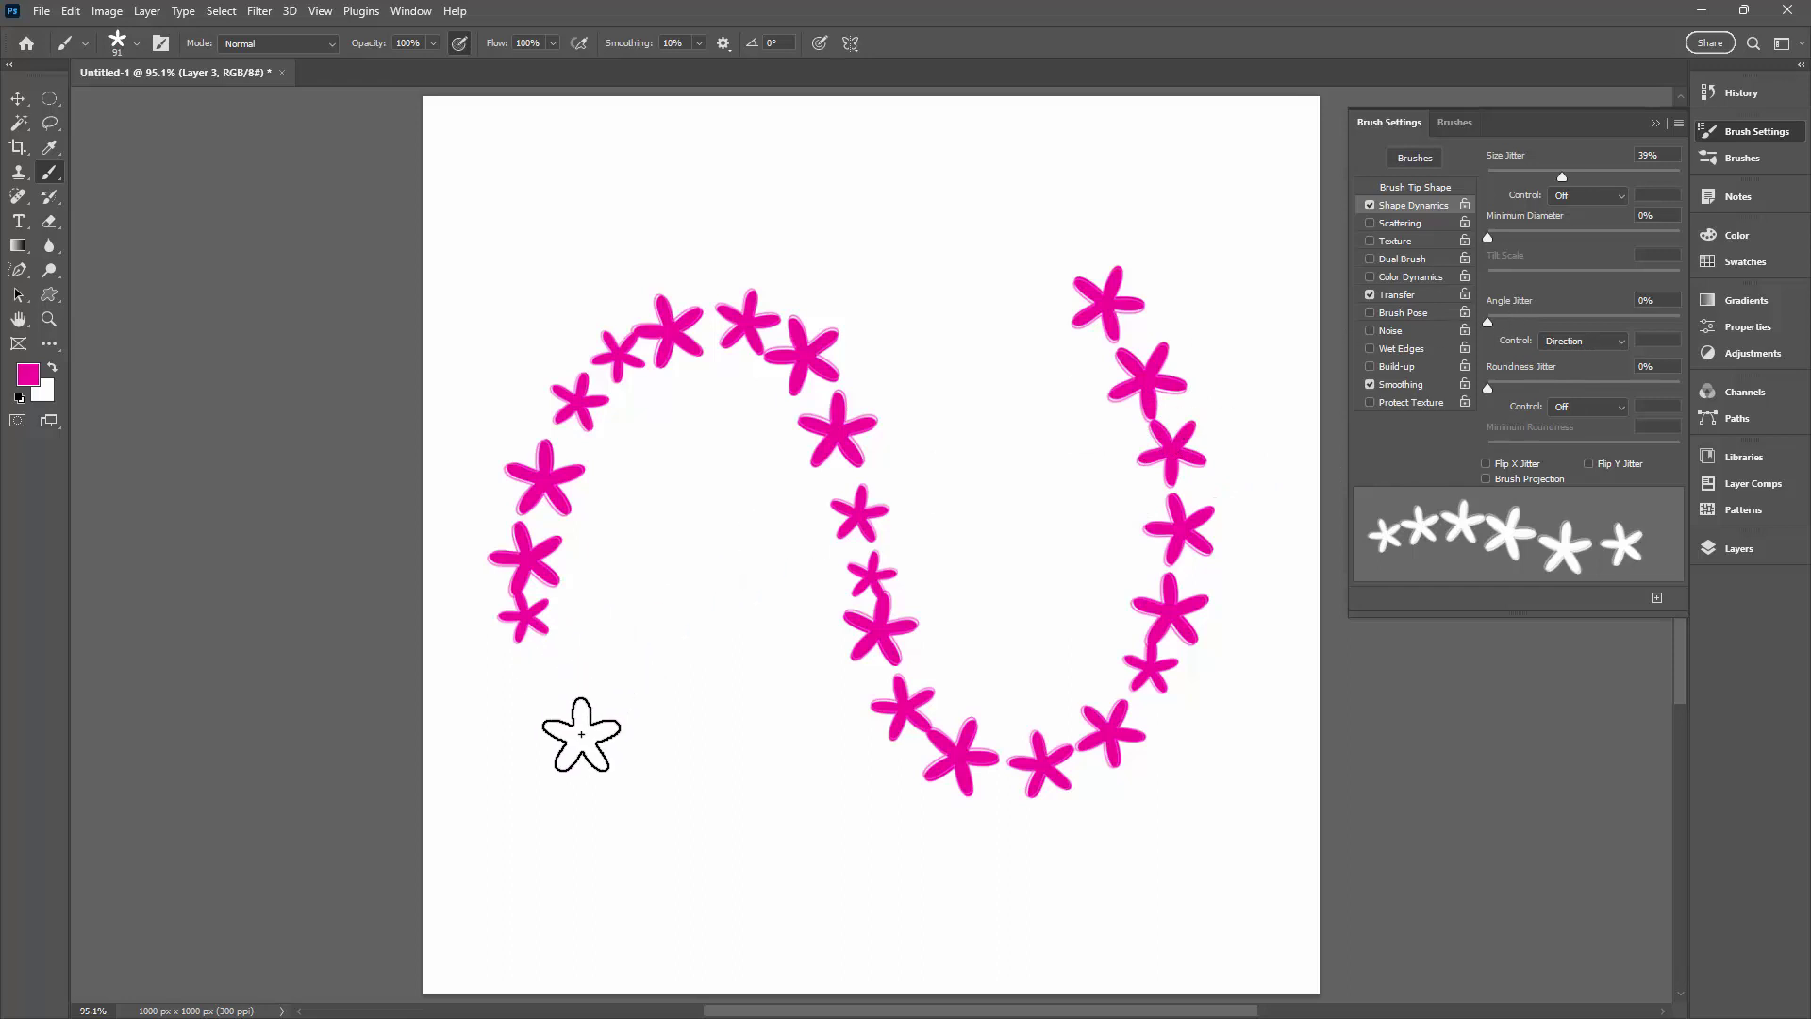
mouse_move(579, 737)
mouse_down()
mouse_move(681, 918)
mouse_move(836, 805)
mouse_up()
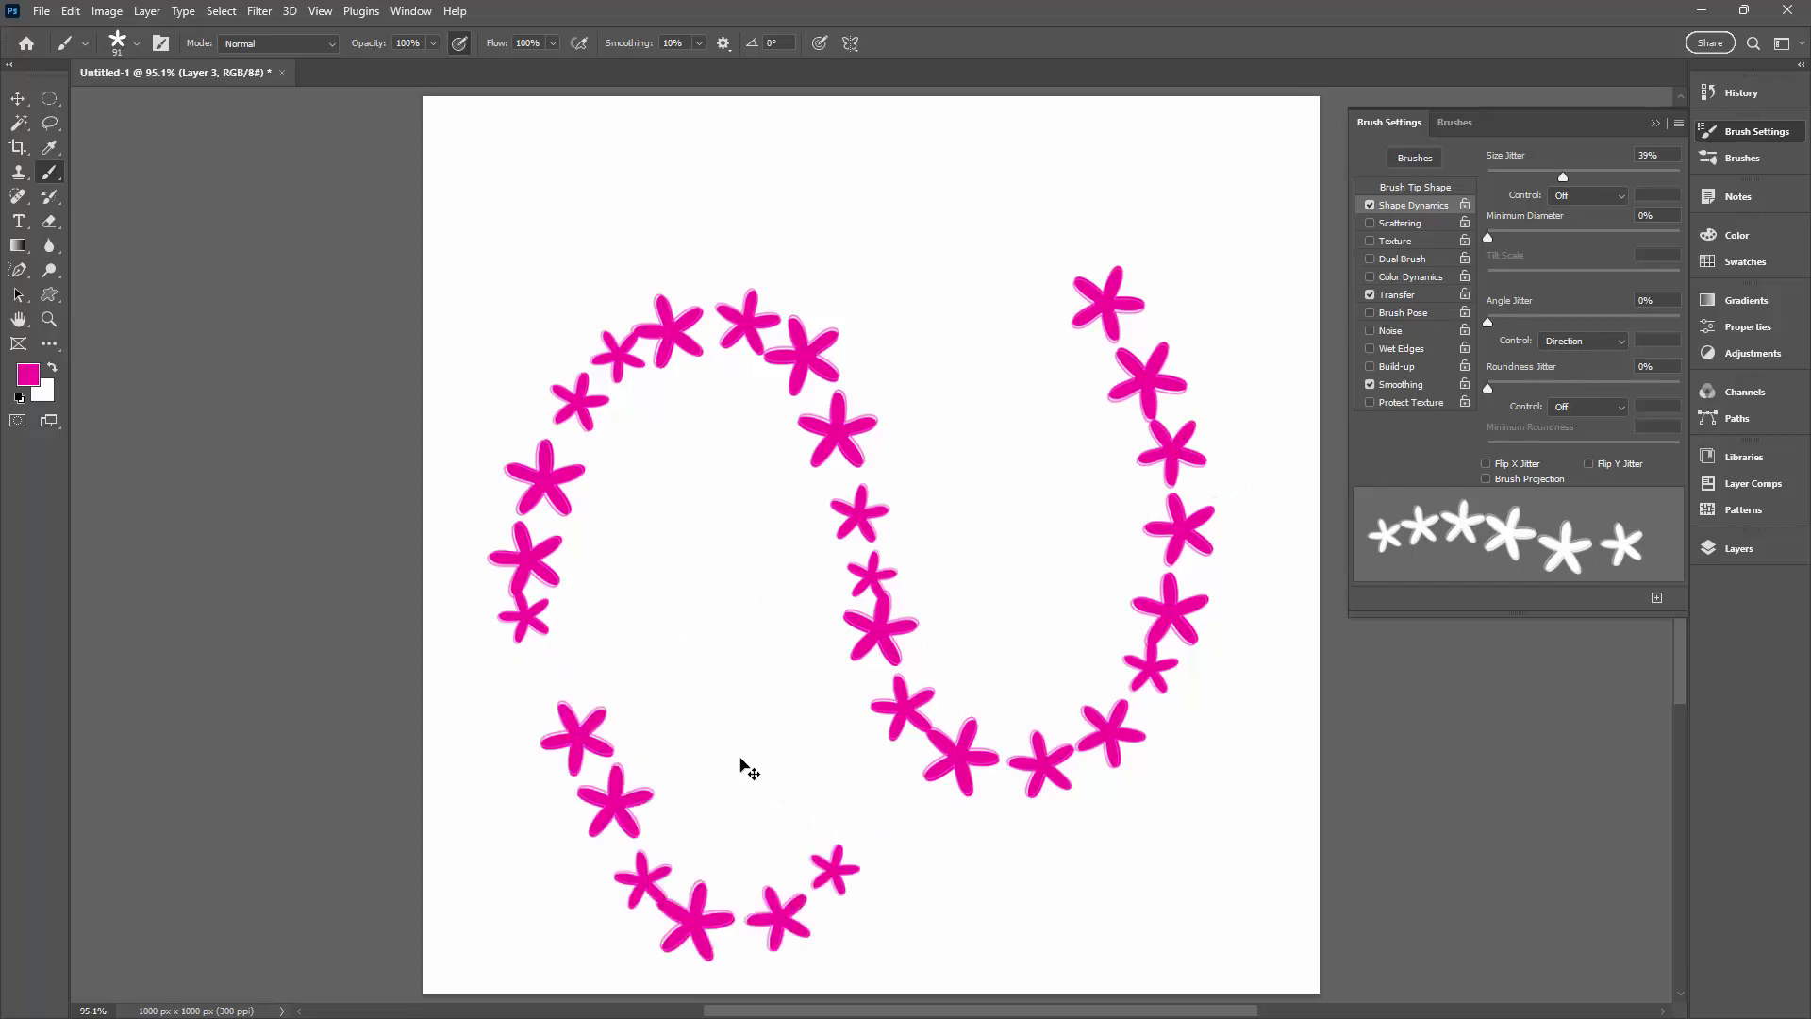
key(ctrl+z)
key(ctrl+z)
Raise Brush Tip Shape spacing to 141%, test a stroke, and undo it.
click(1415, 187)
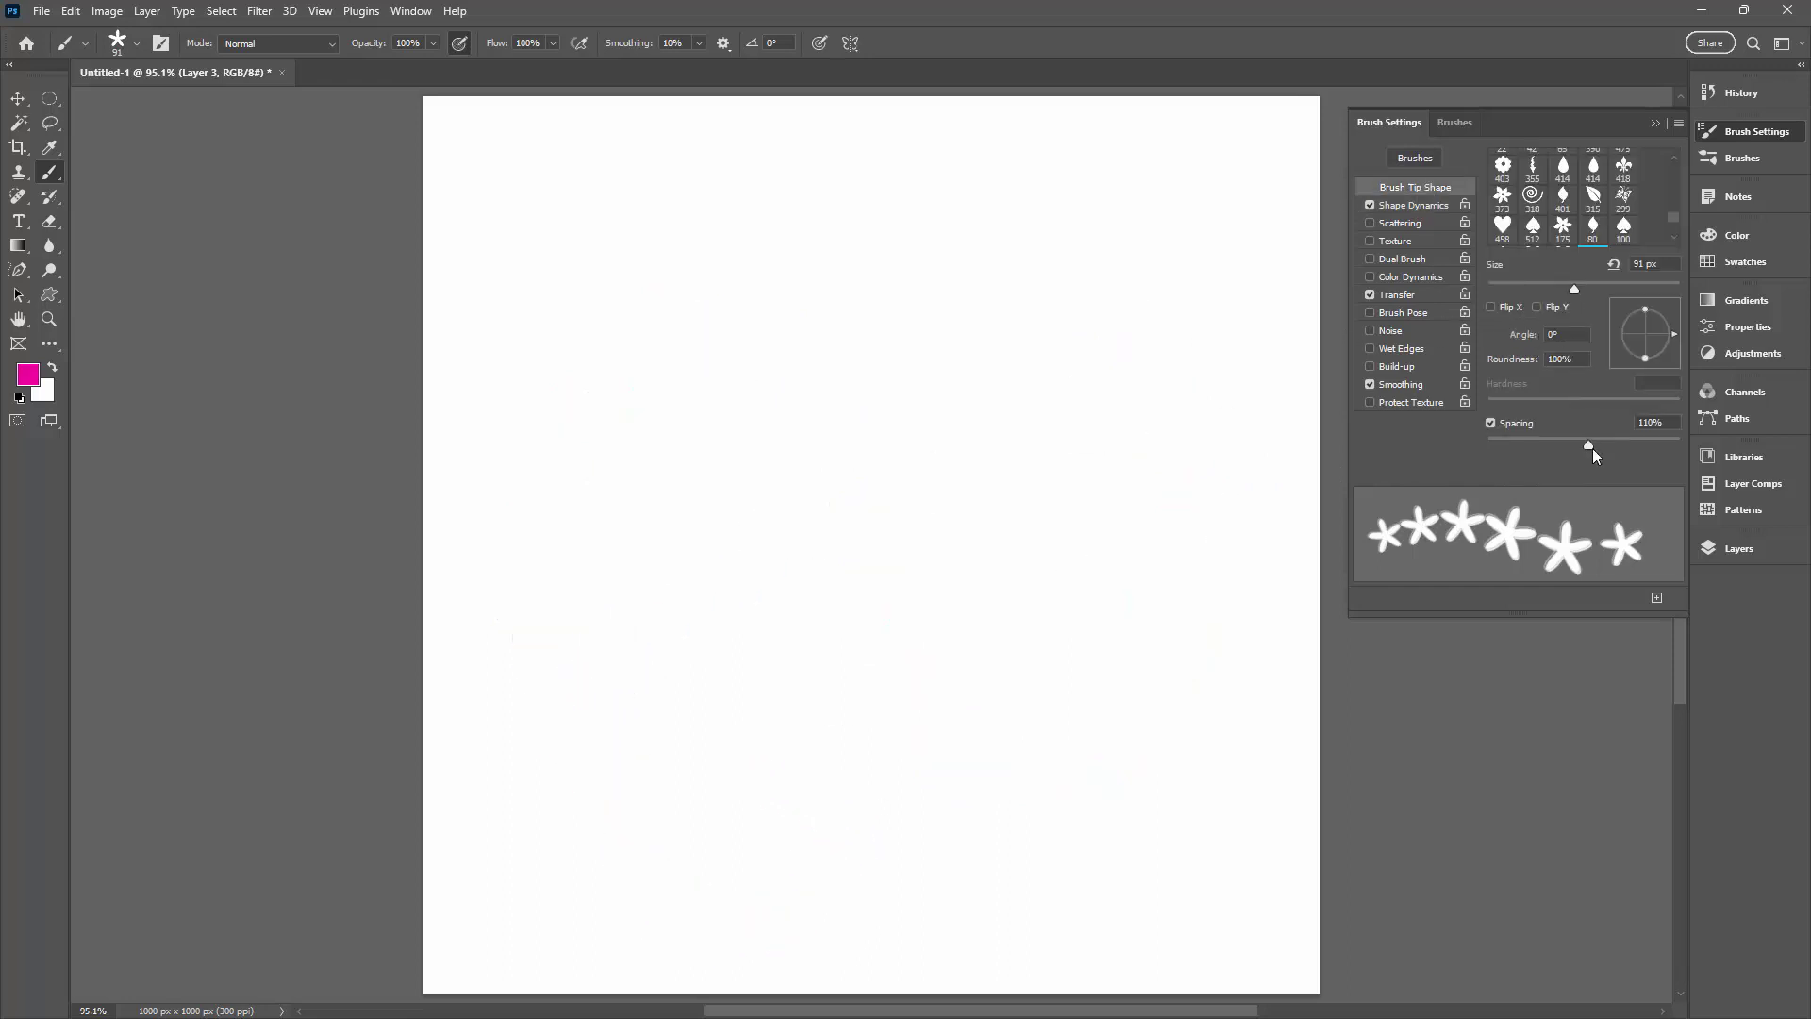
drag(1588, 445, 1603, 445)
mouse_move(555, 674)
mouse_down()
mouse_move(895, 672)
mouse_move(1148, 635)
mouse_up()
key(ctrl+z)
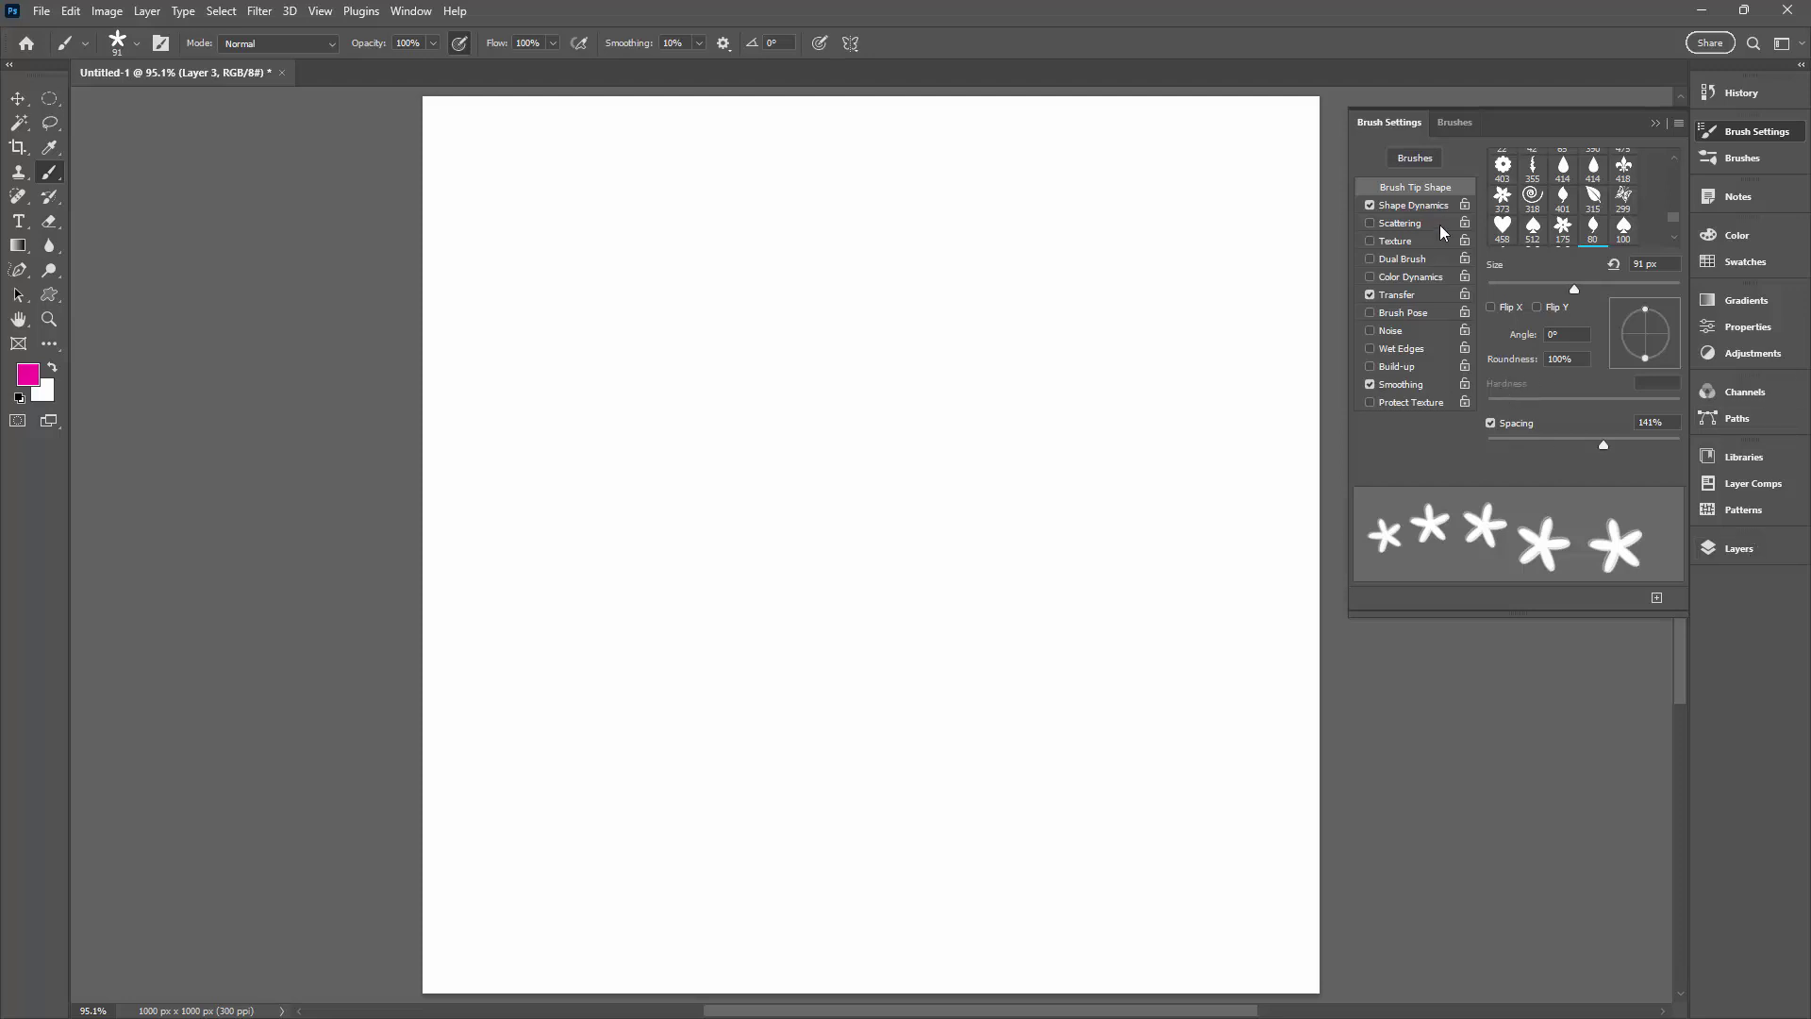
Save the pink flower brush as new preset 'Rotating Layered Flower' with its colour included.
click(138, 47)
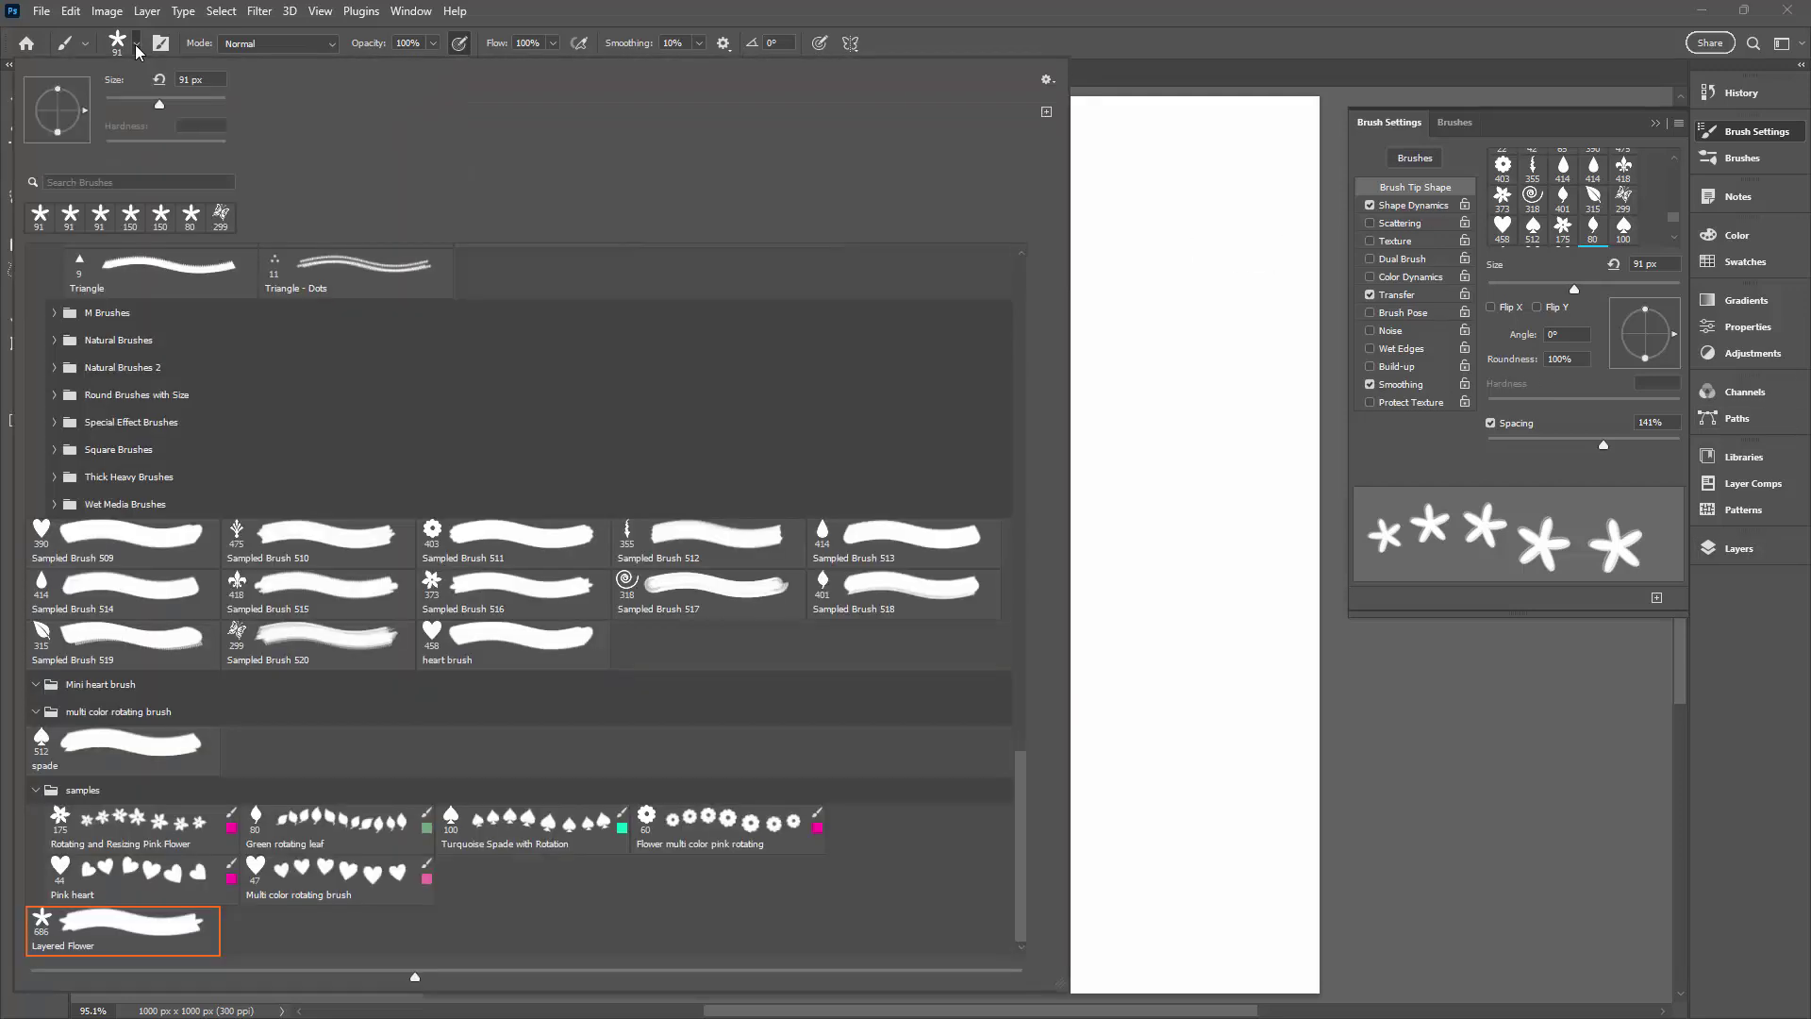
click(1047, 81)
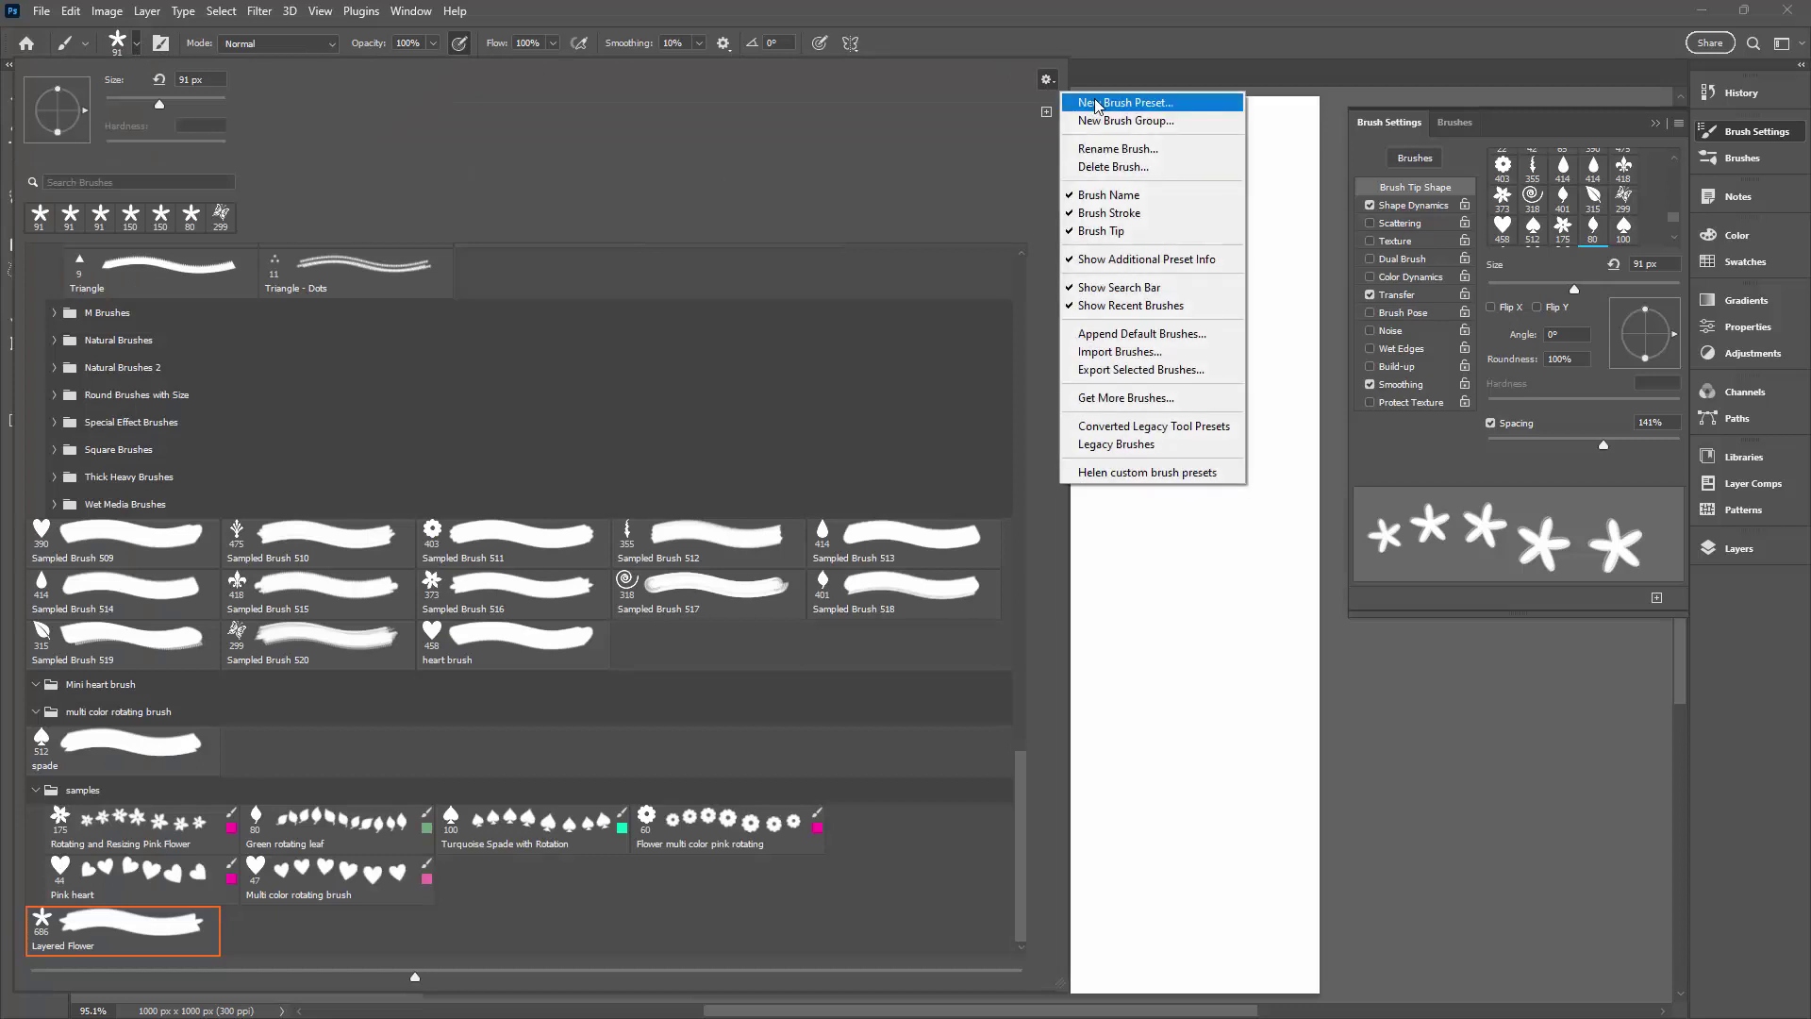
click(1095, 105)
text(R)
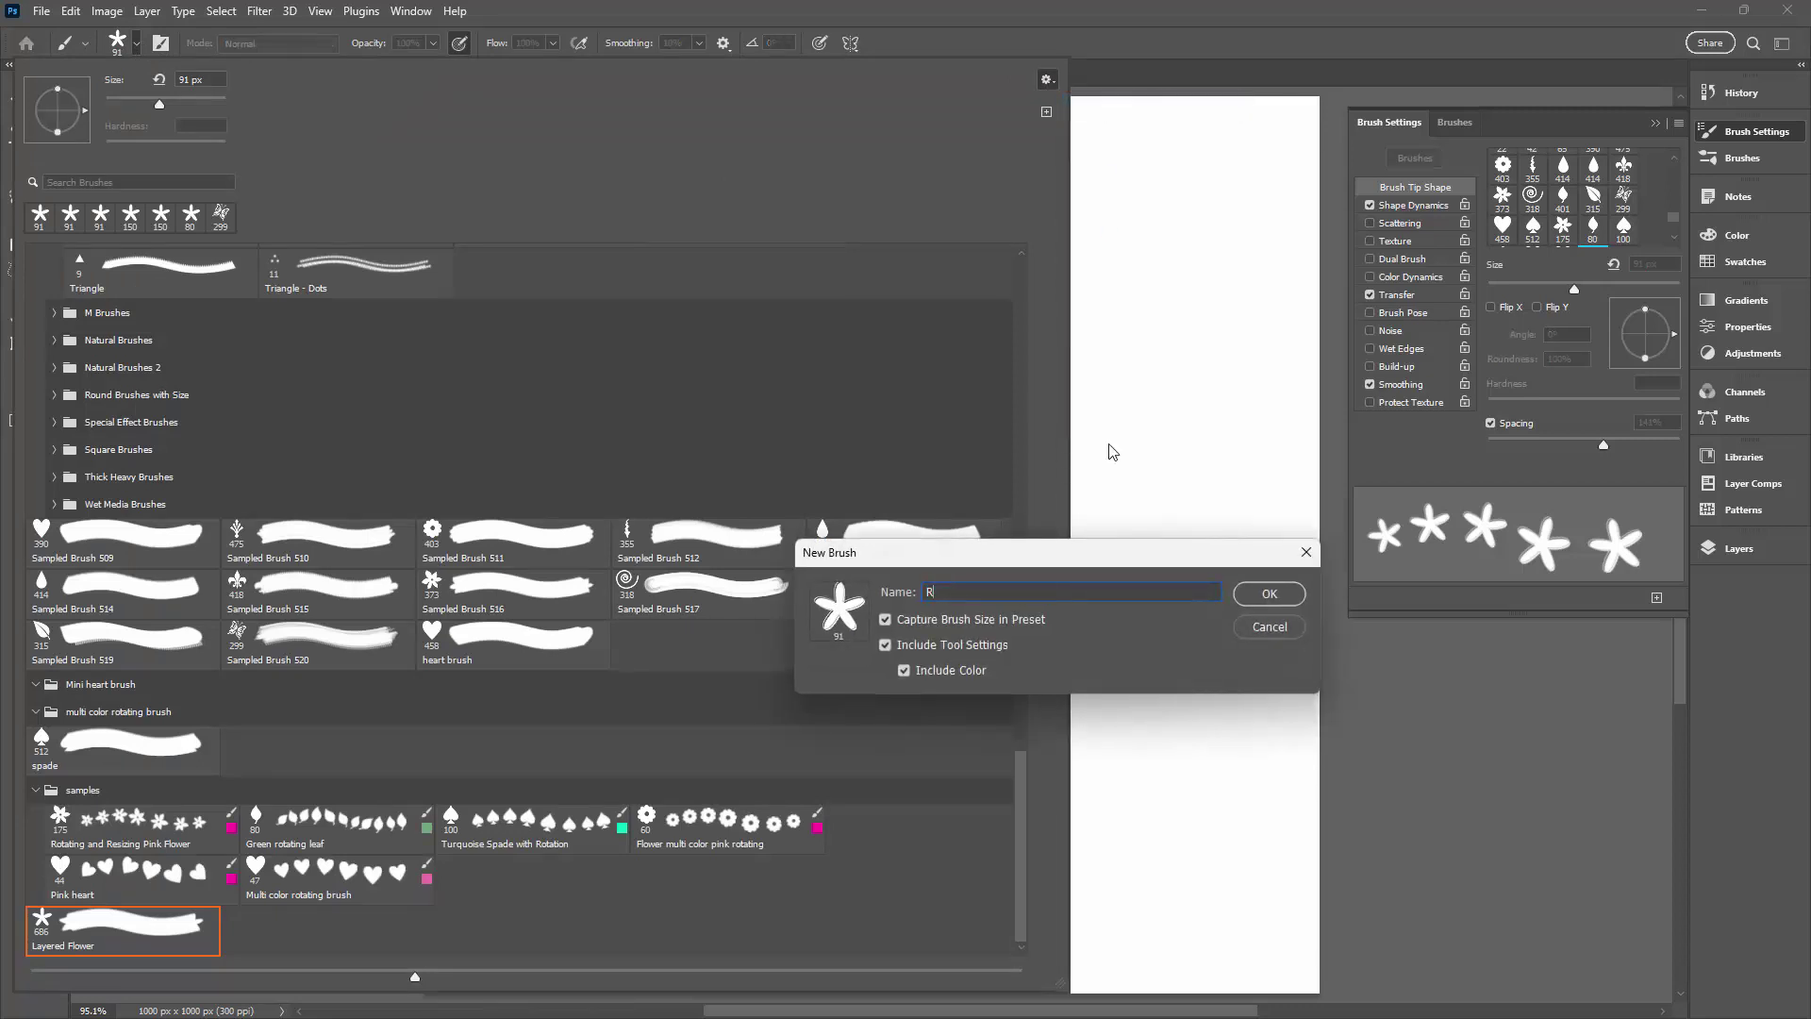
text(otating Layered Flower)
click(1267, 594)
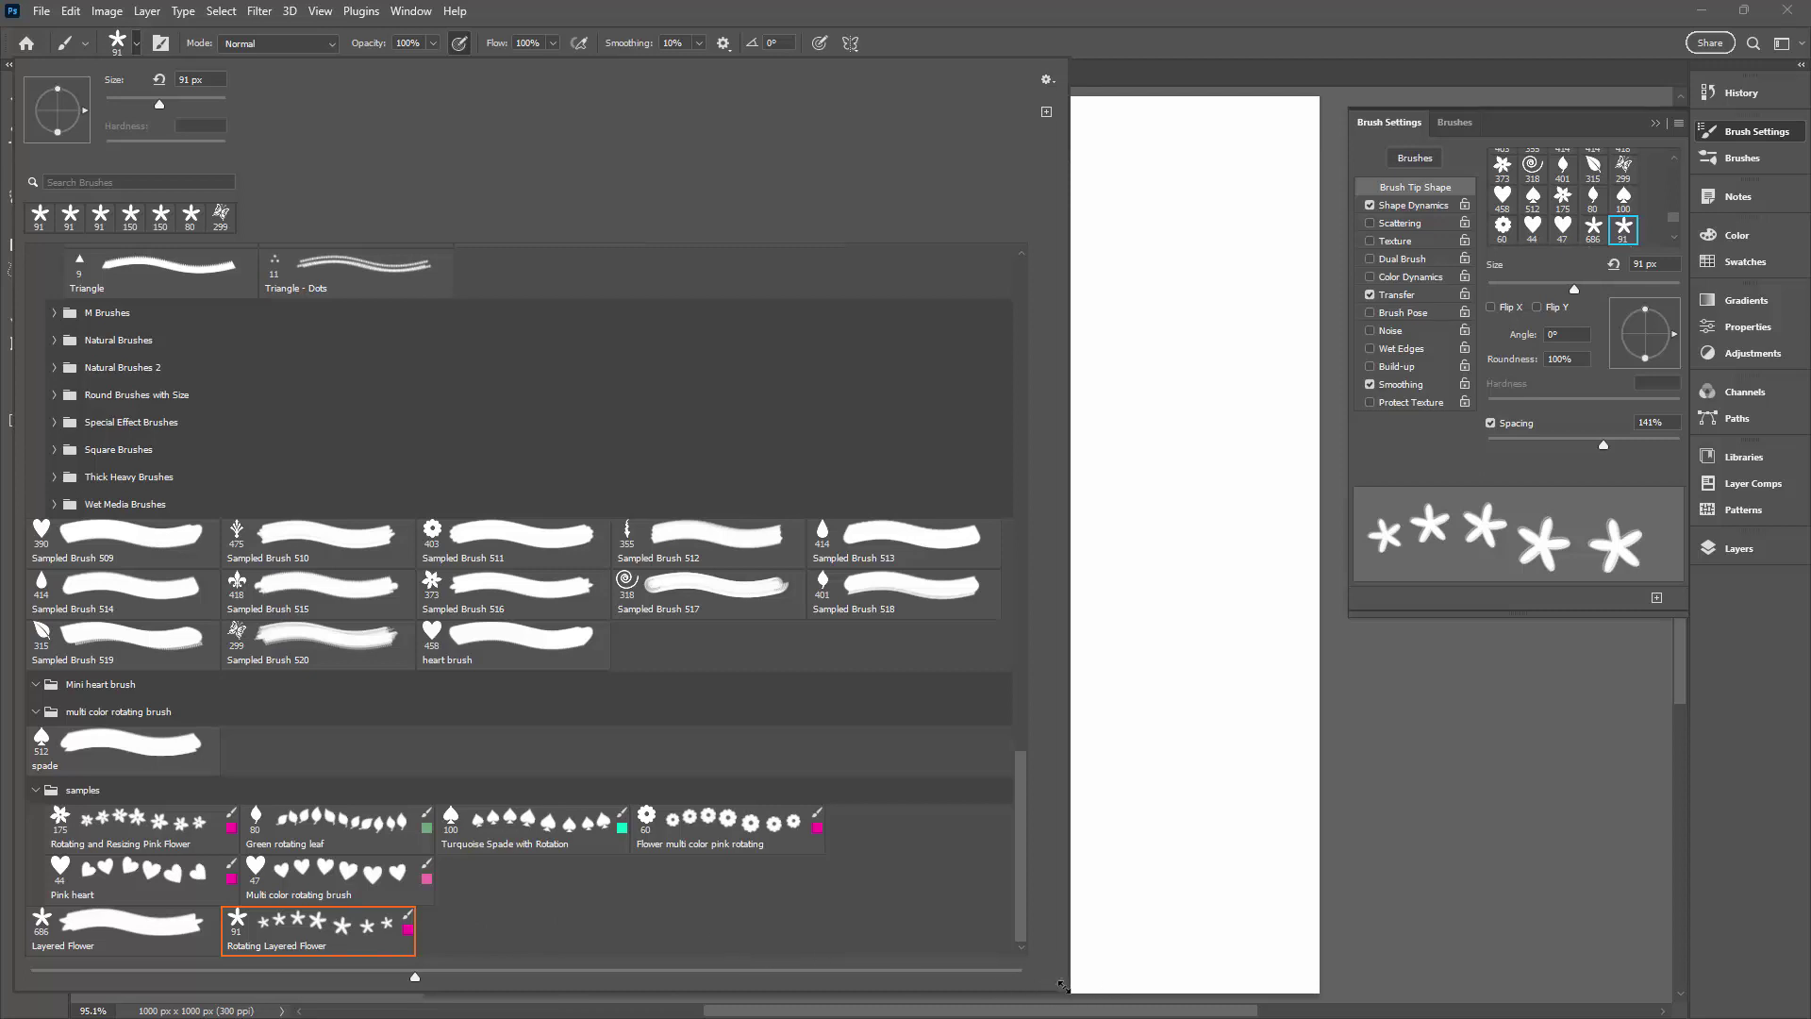
mouse_move(1063, 986)
mouse_down()
mouse_move(1063, 868)
mouse_move(1025, 714)
mouse_up()
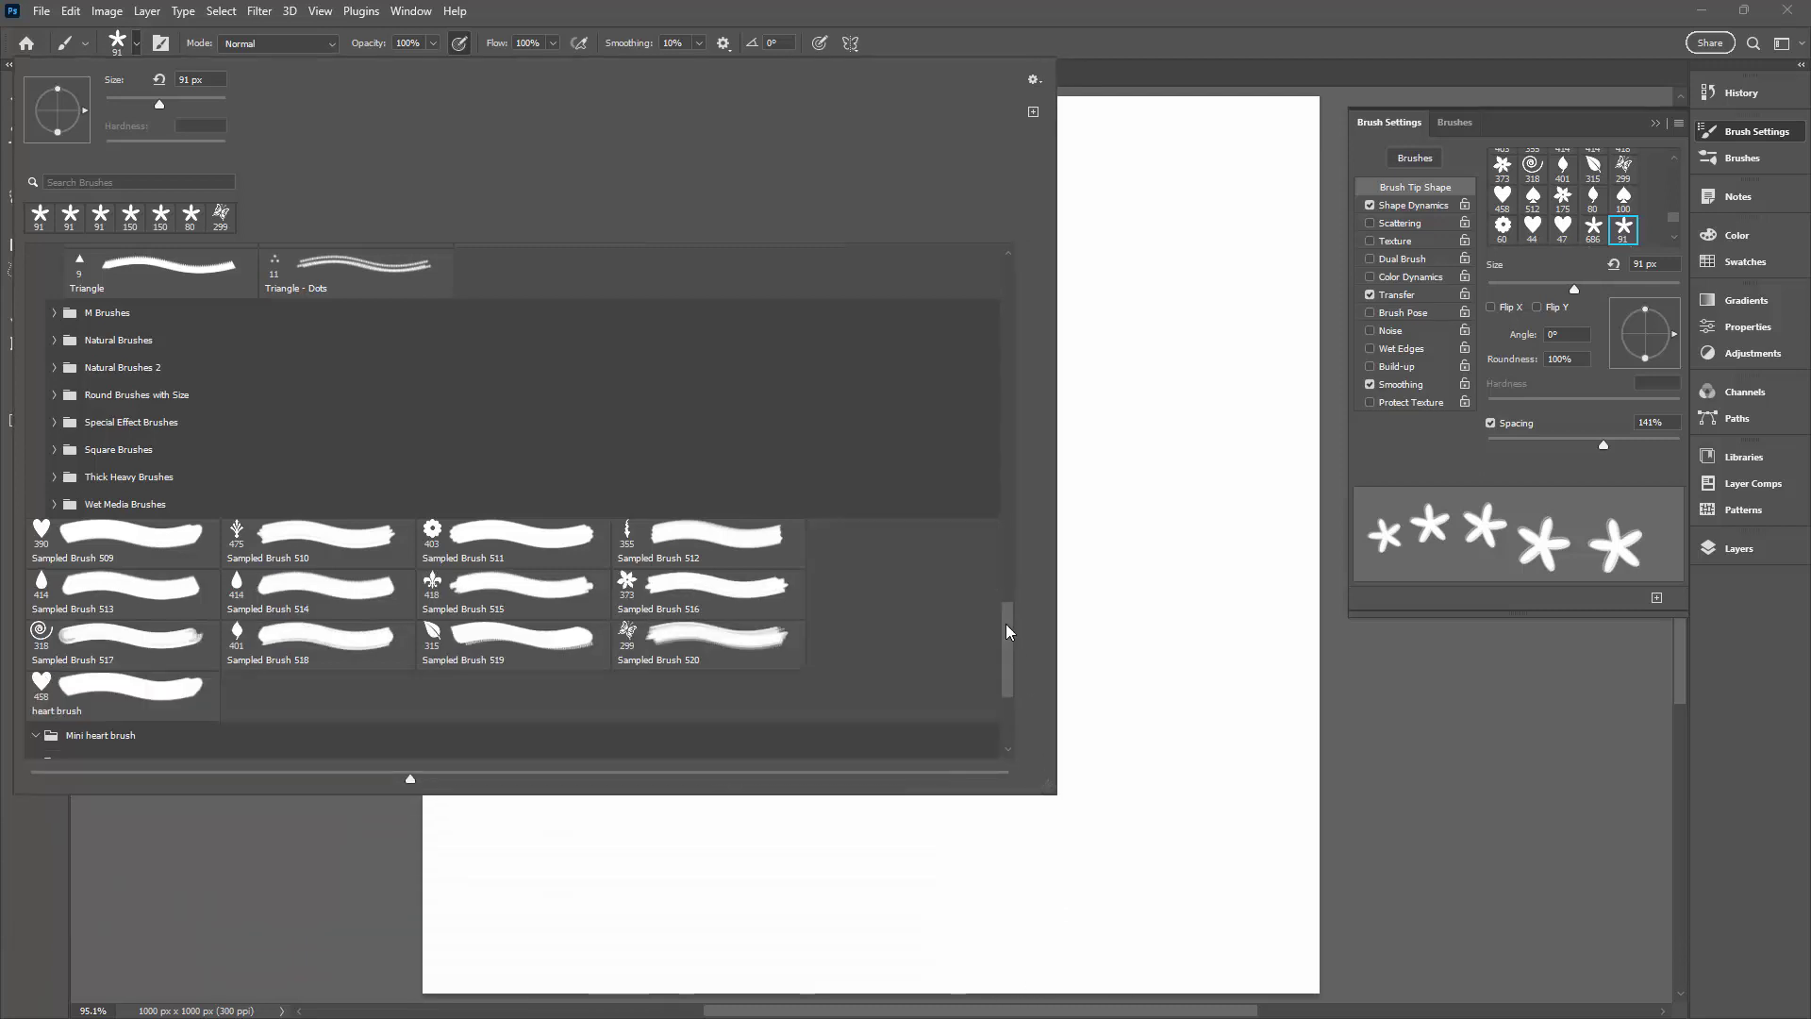
Delete the Layered Flower preset from the samples group, then pick another preset in the picker.
drag(1006, 631, 995, 719)
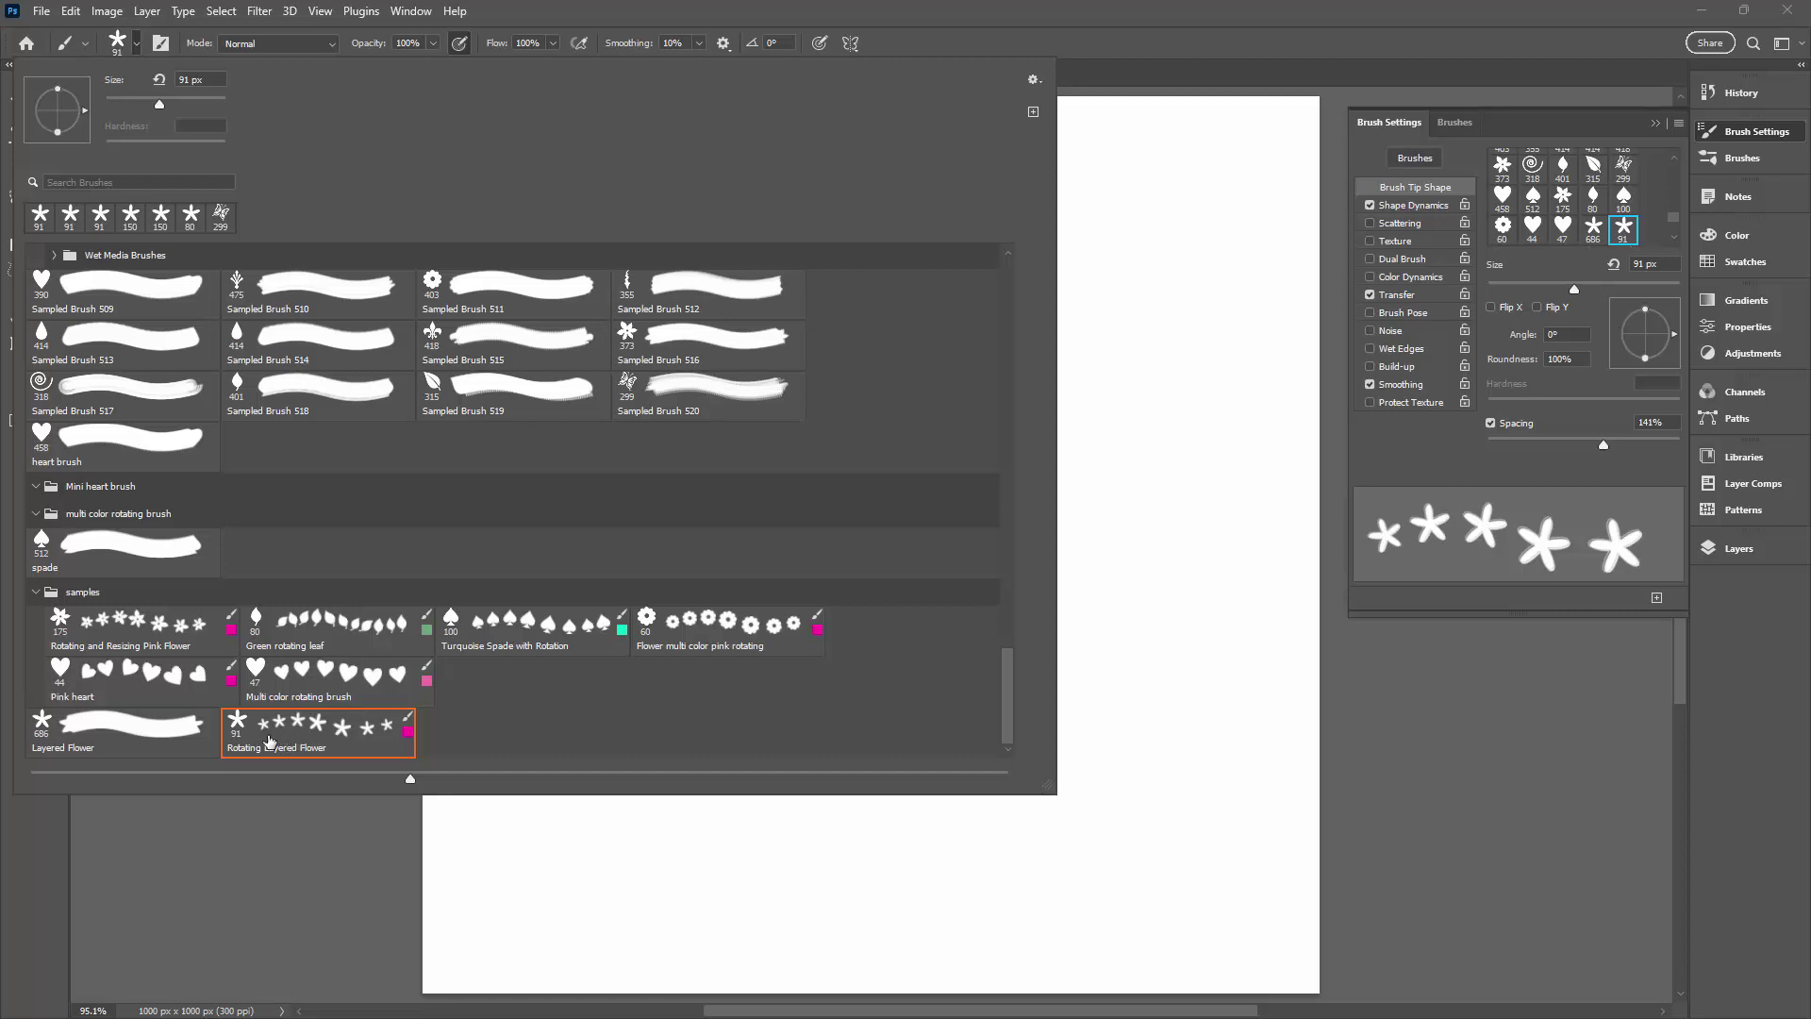
right_click(129, 729)
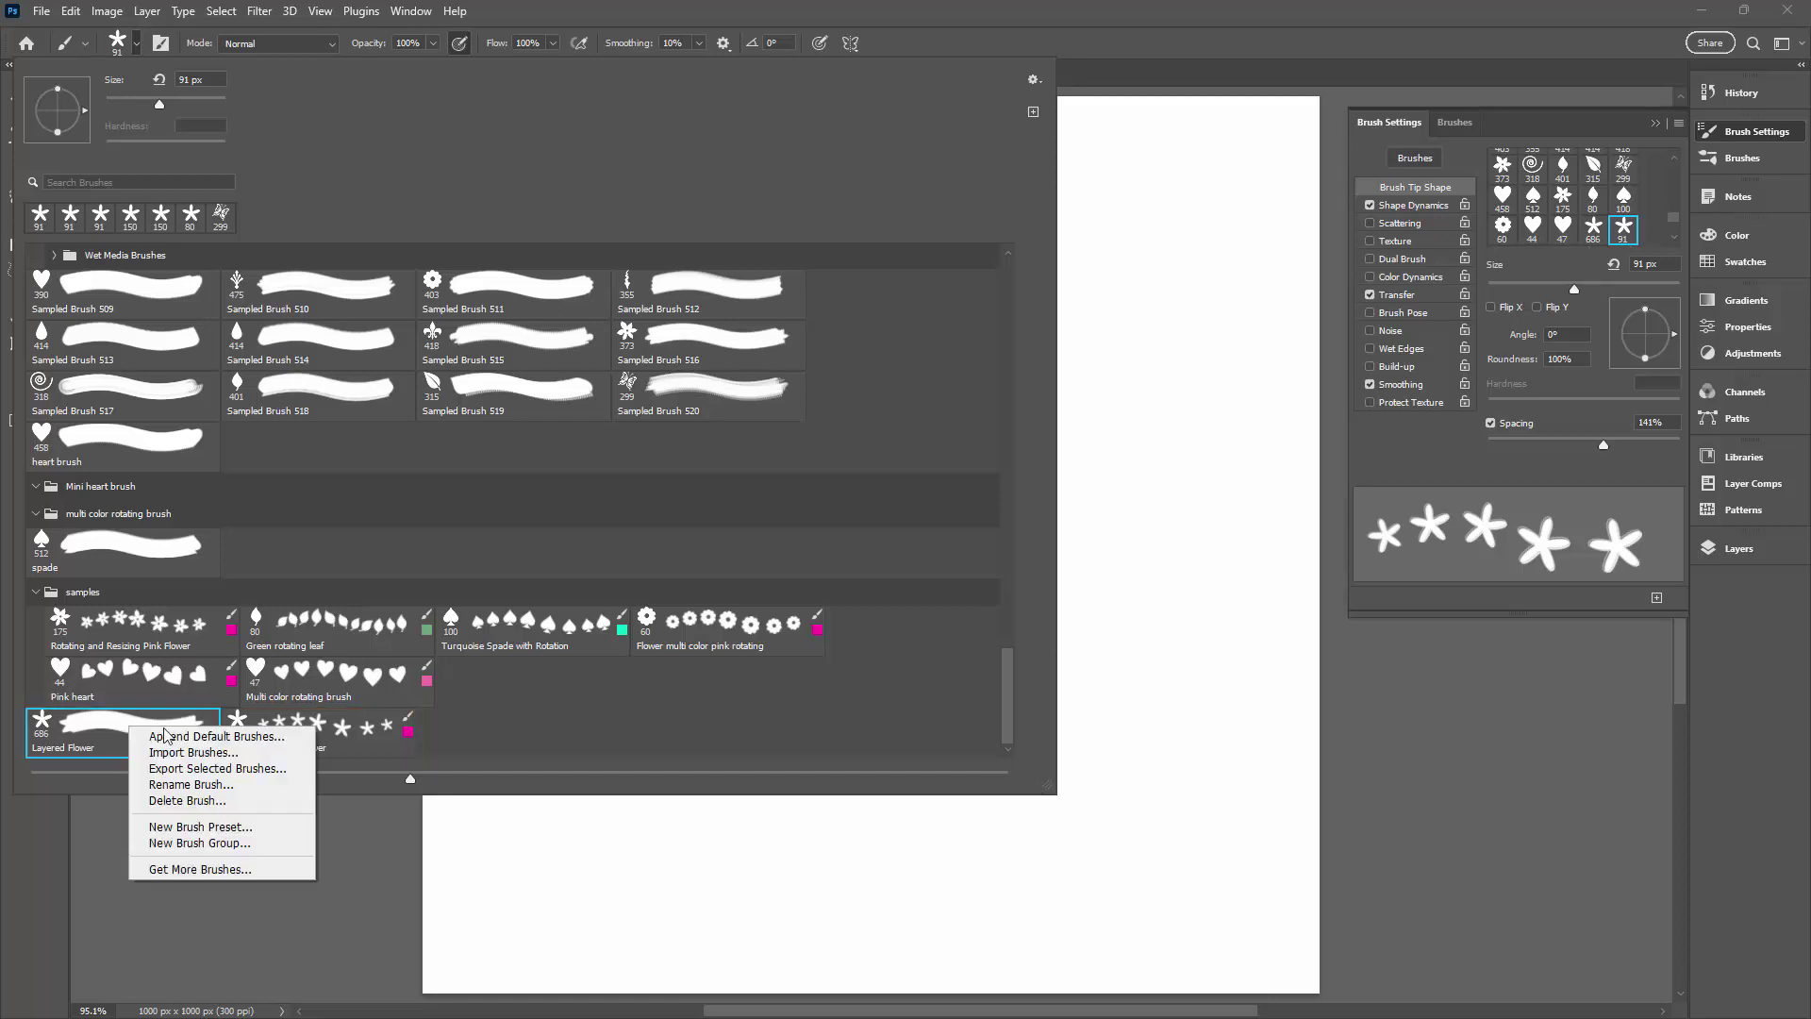
click(190, 801)
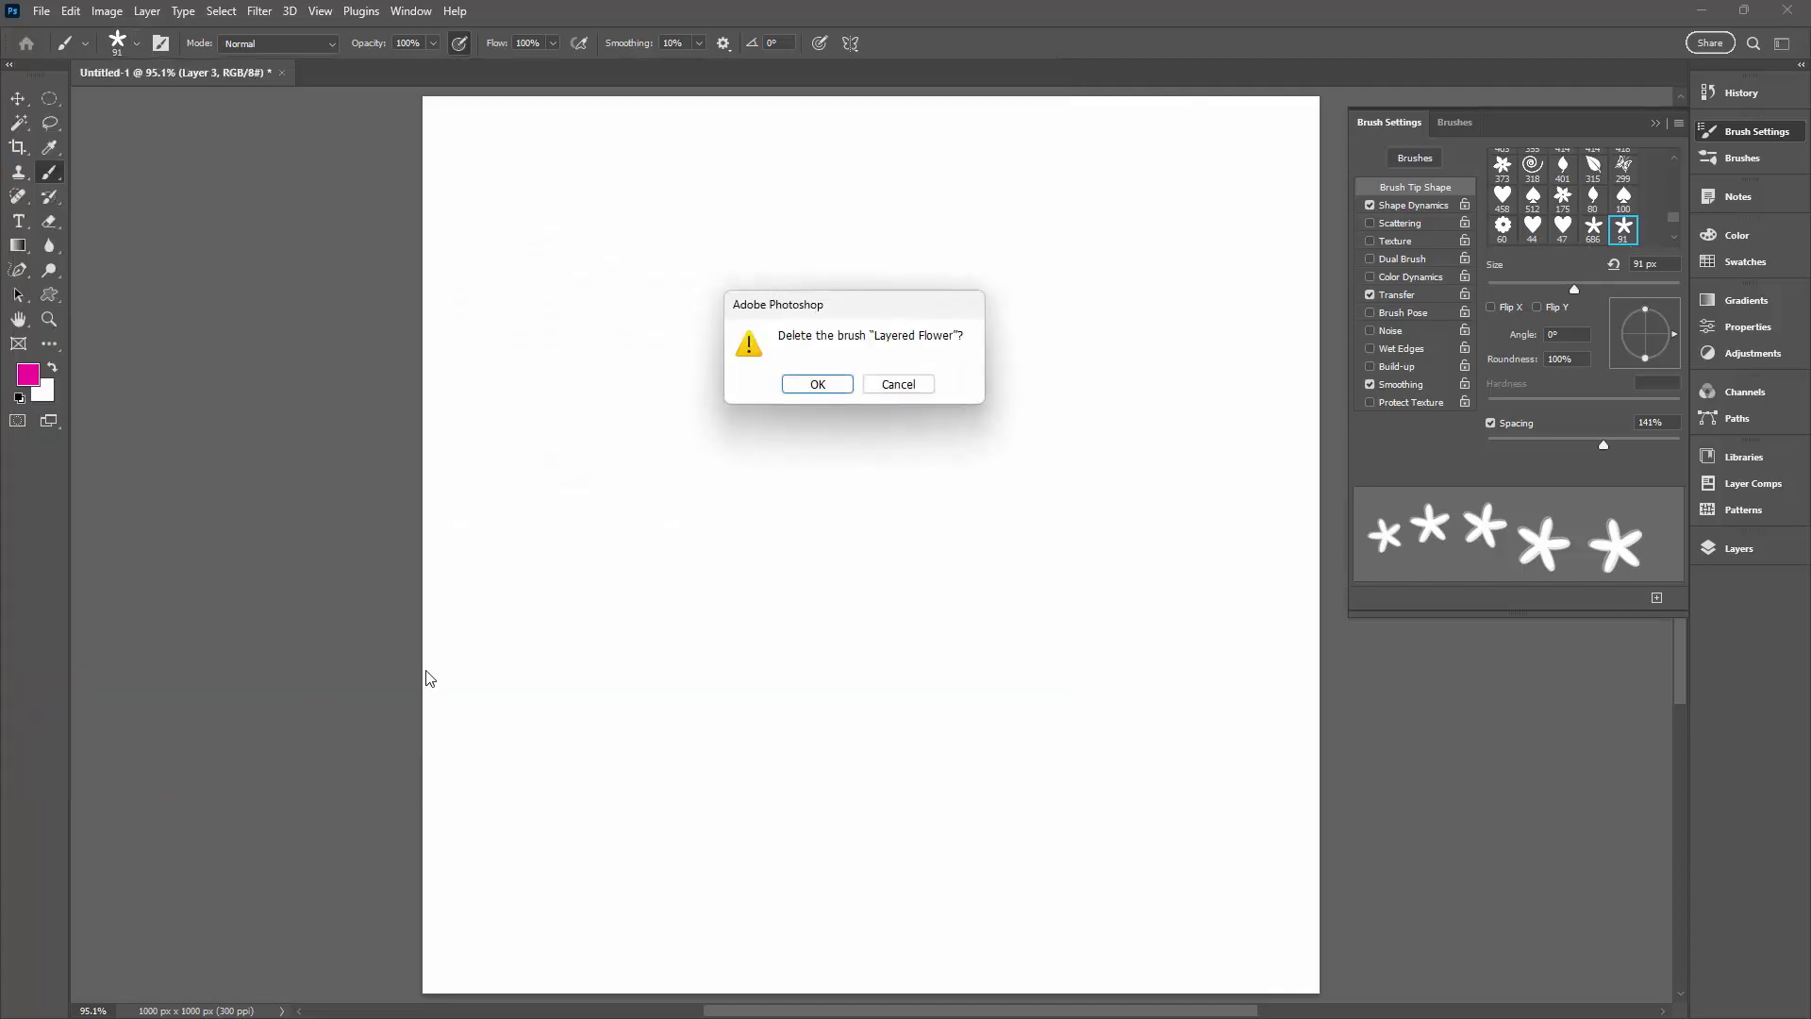
click(815, 383)
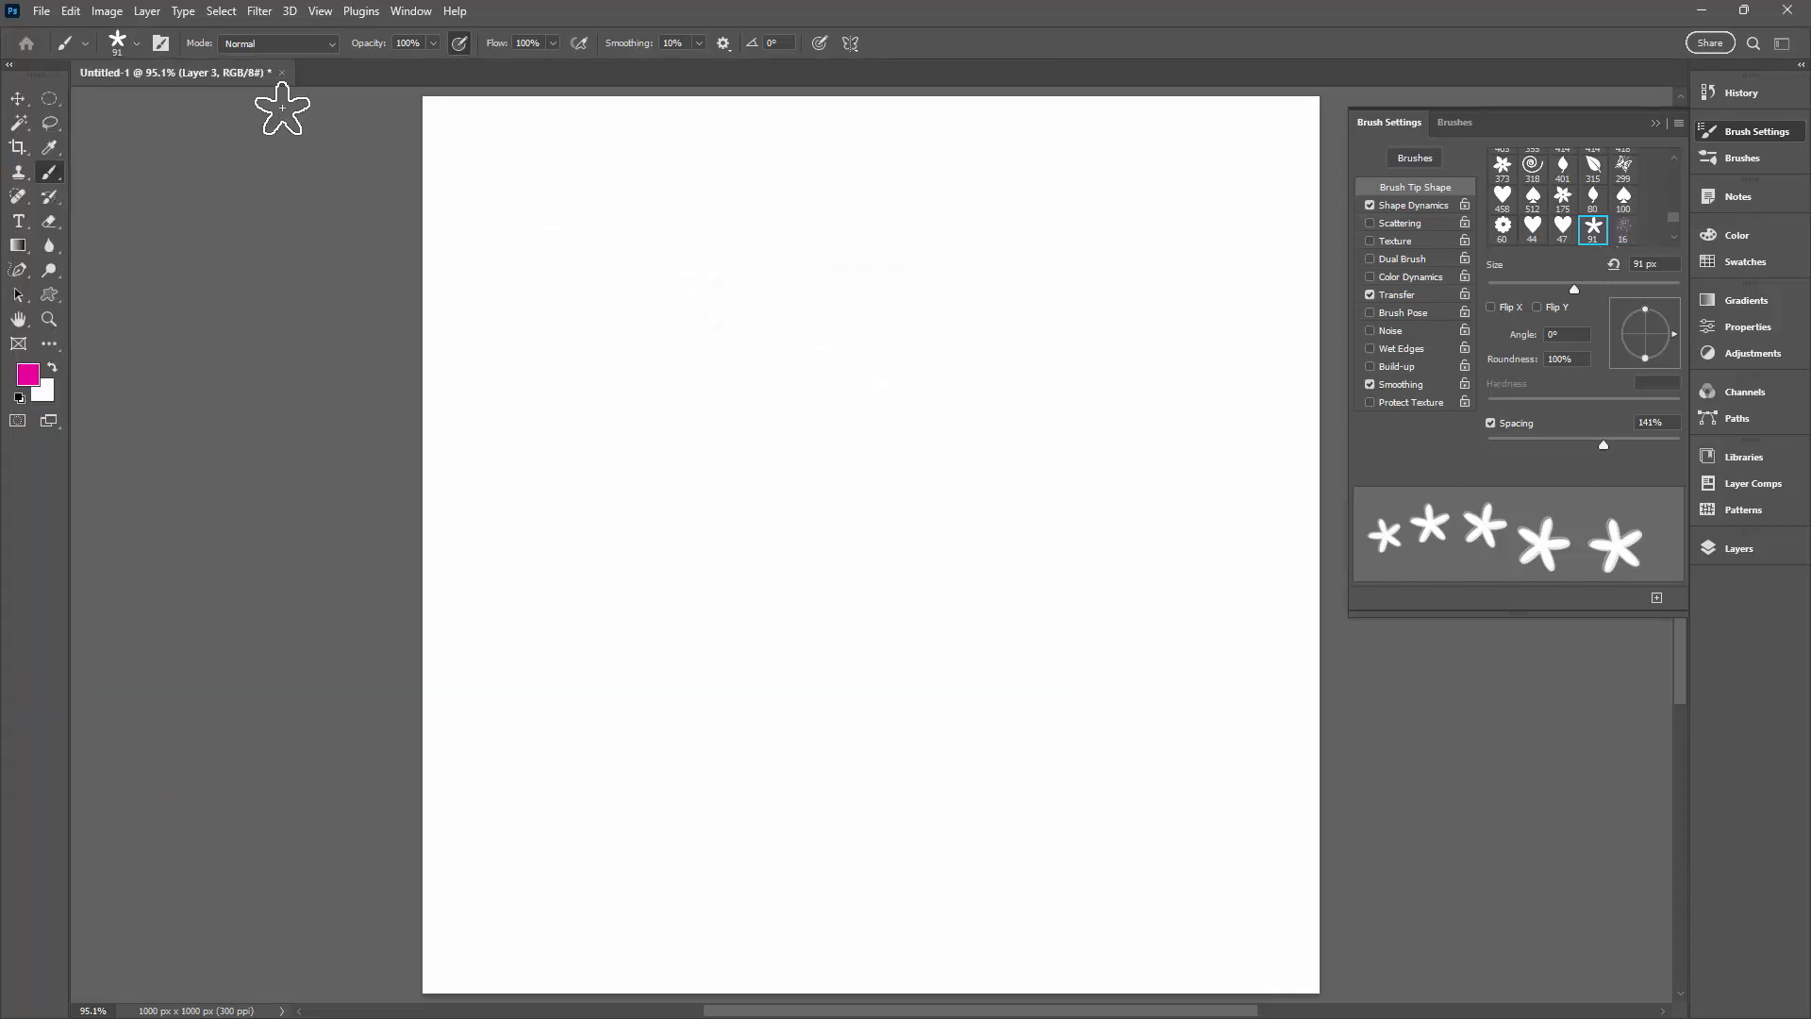
click(137, 45)
click(123, 683)
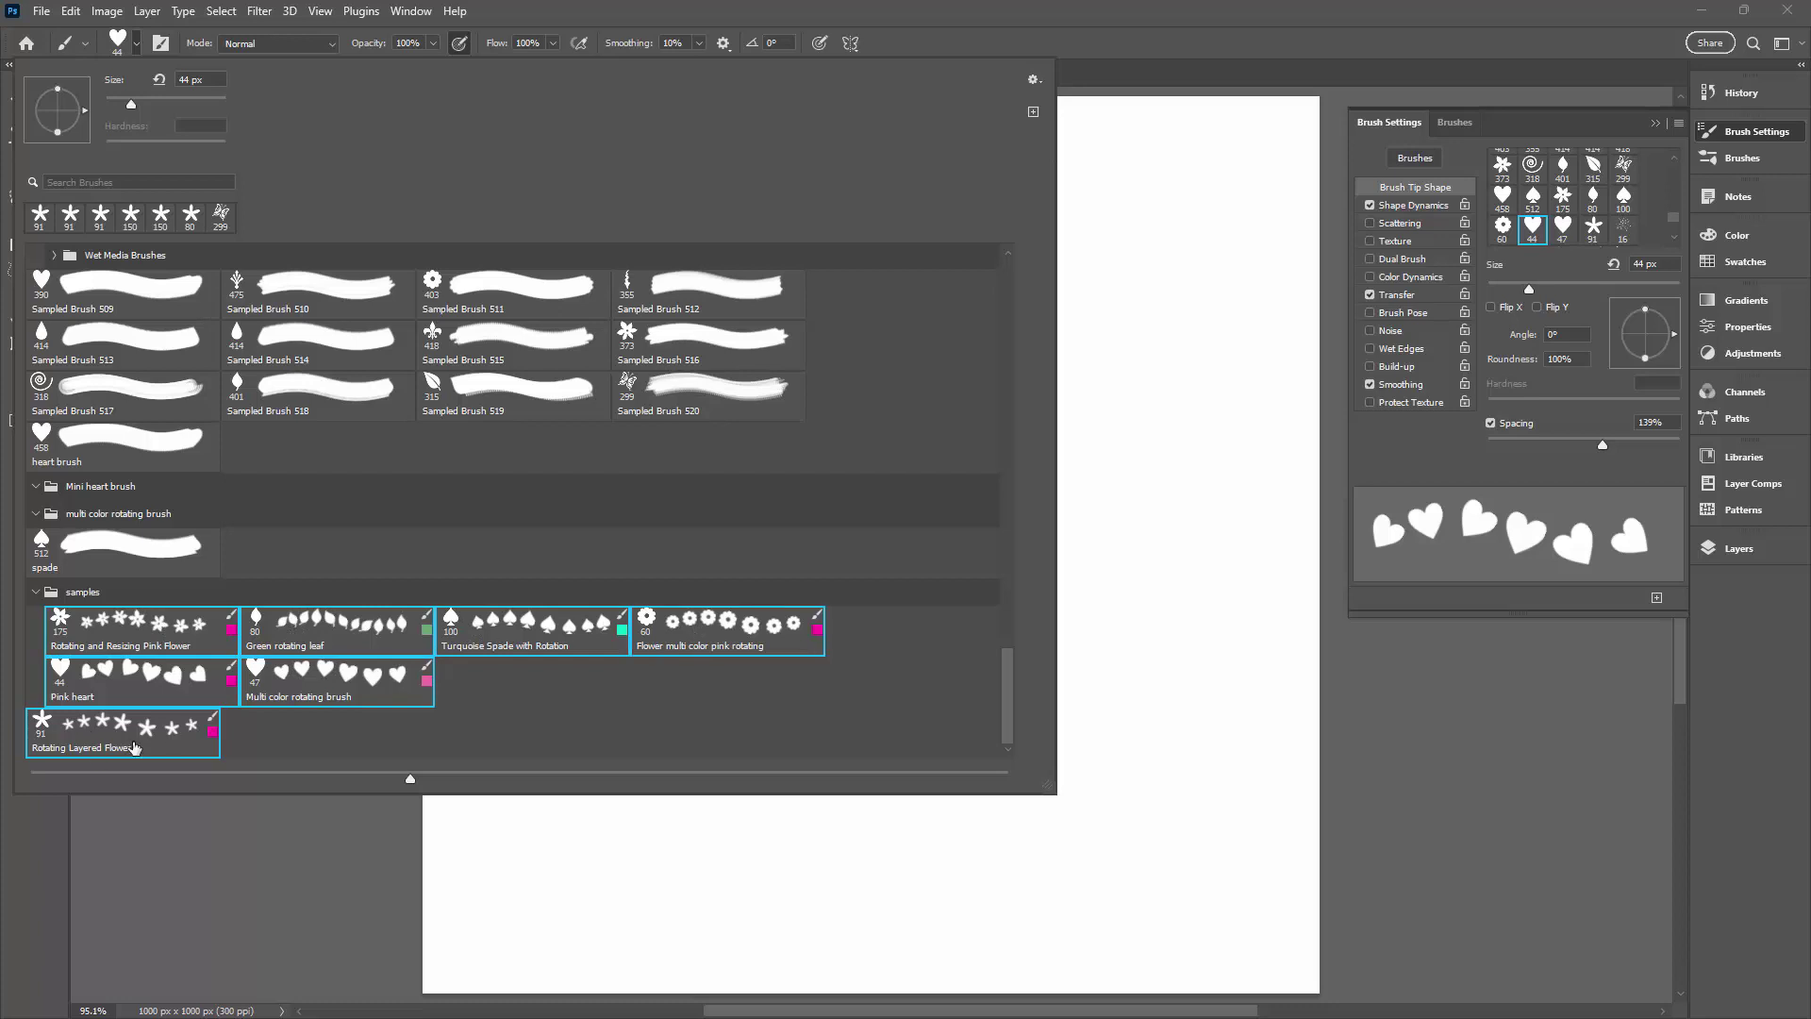
Select Rotating Layered Flower and export the selected sample brushes as 'samples2'.
click(54, 712)
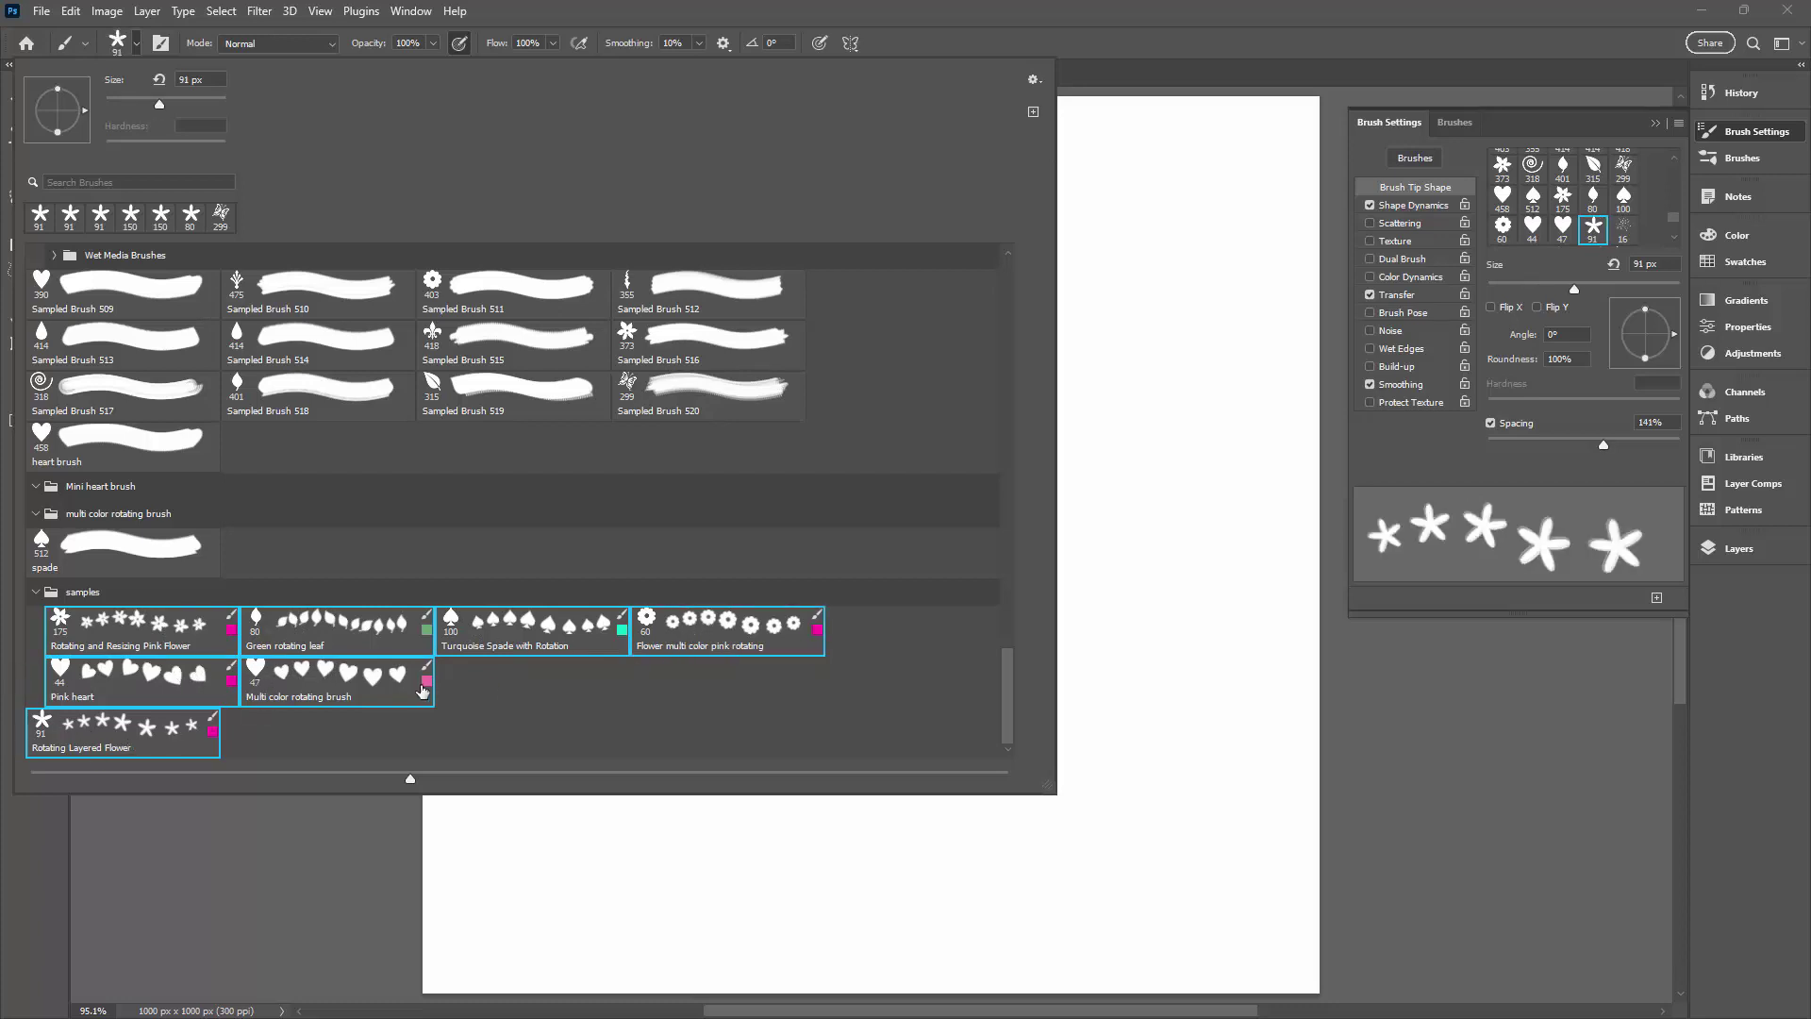
click(1034, 79)
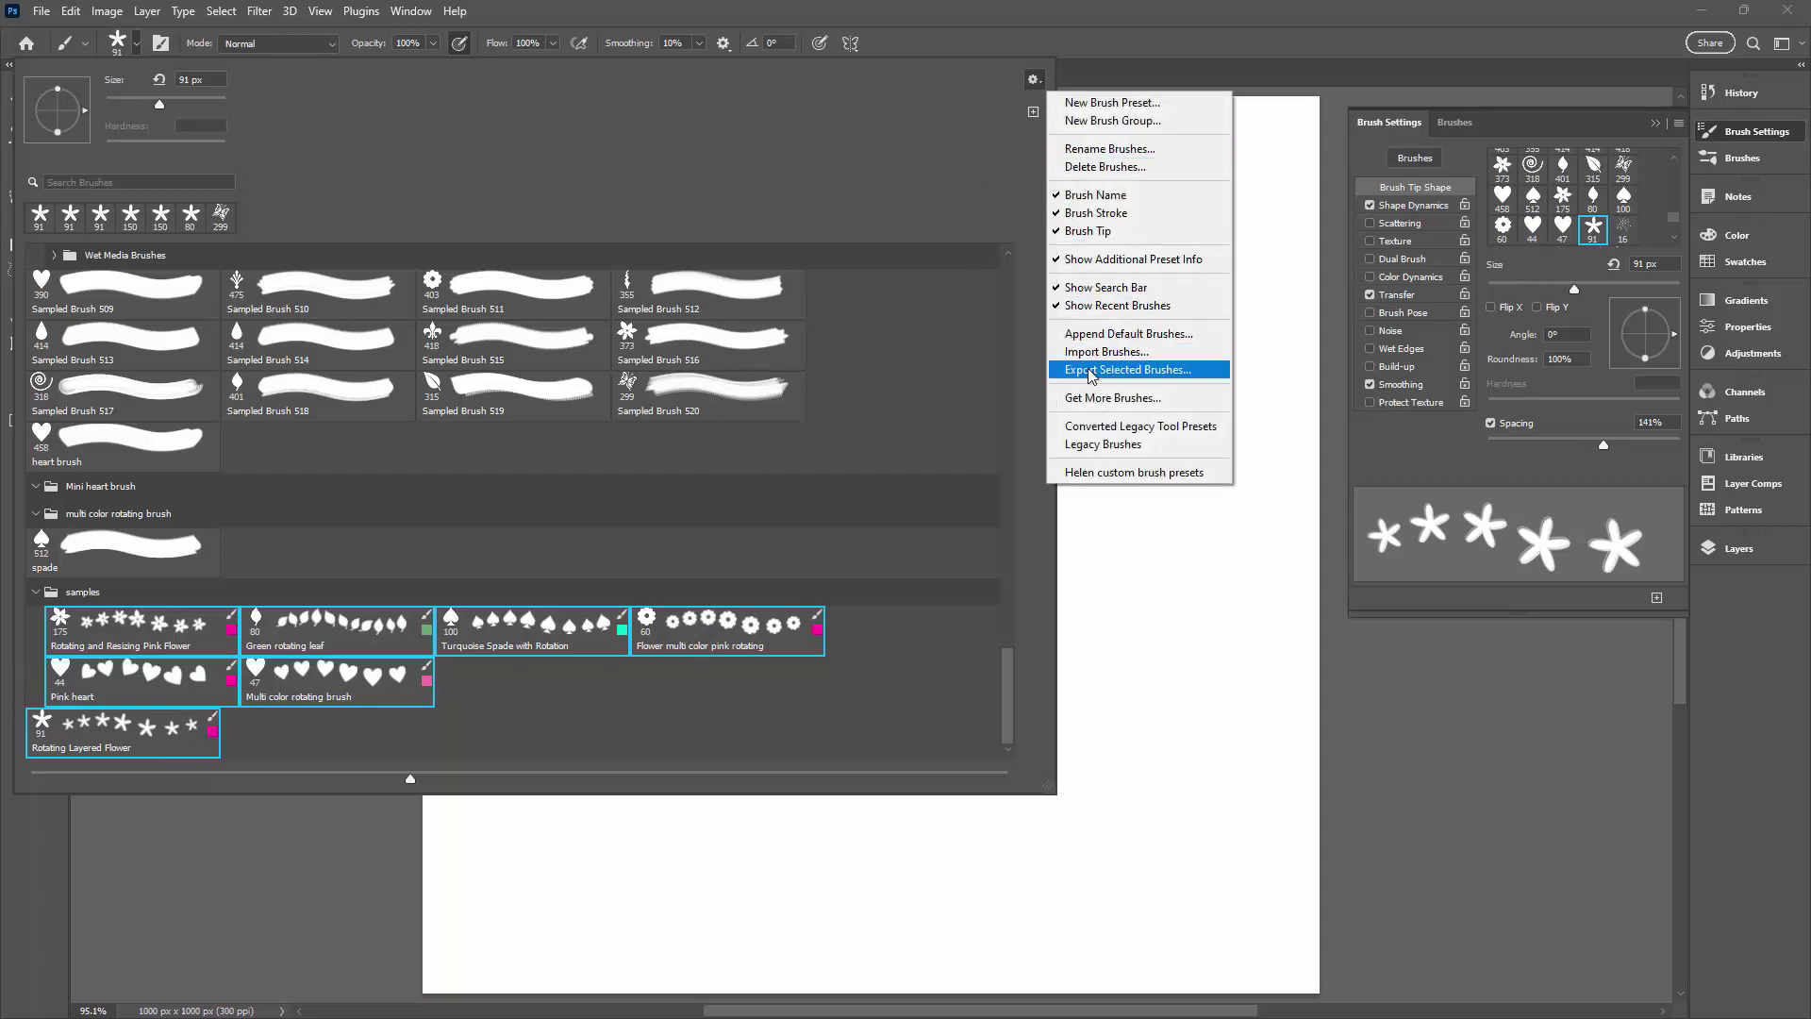
click(1091, 369)
text(s)
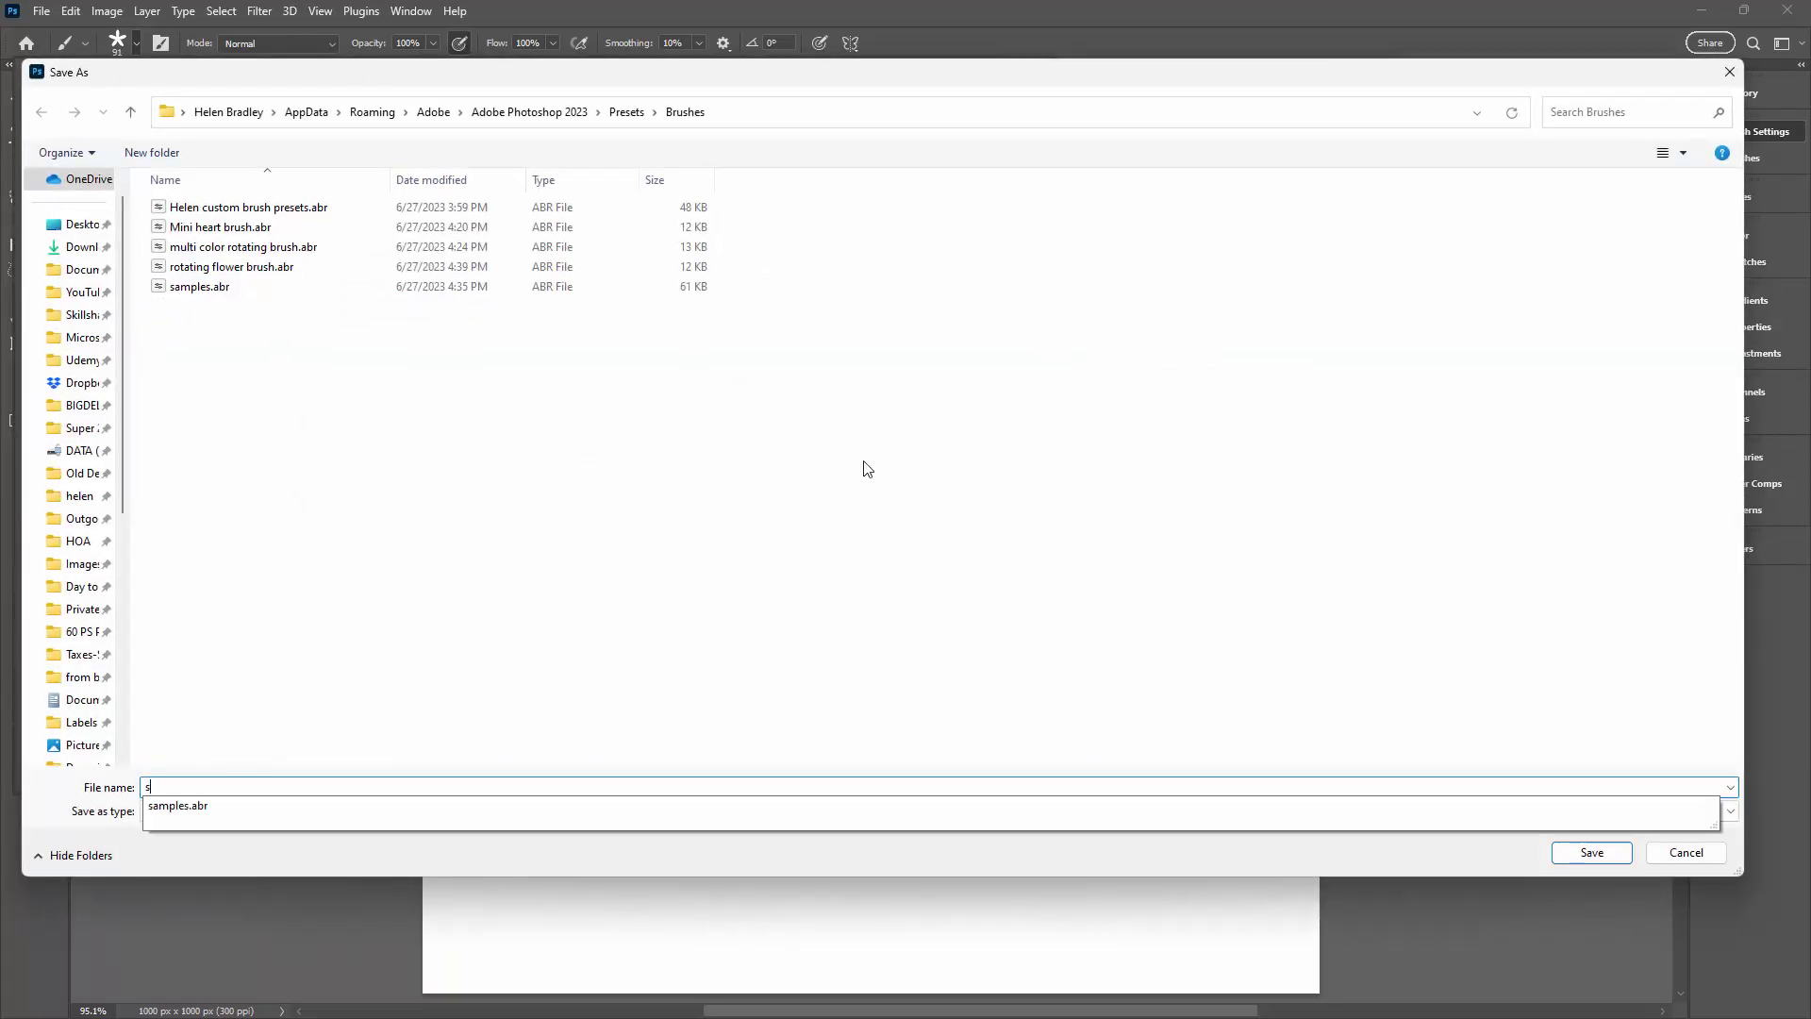
text(amples2)
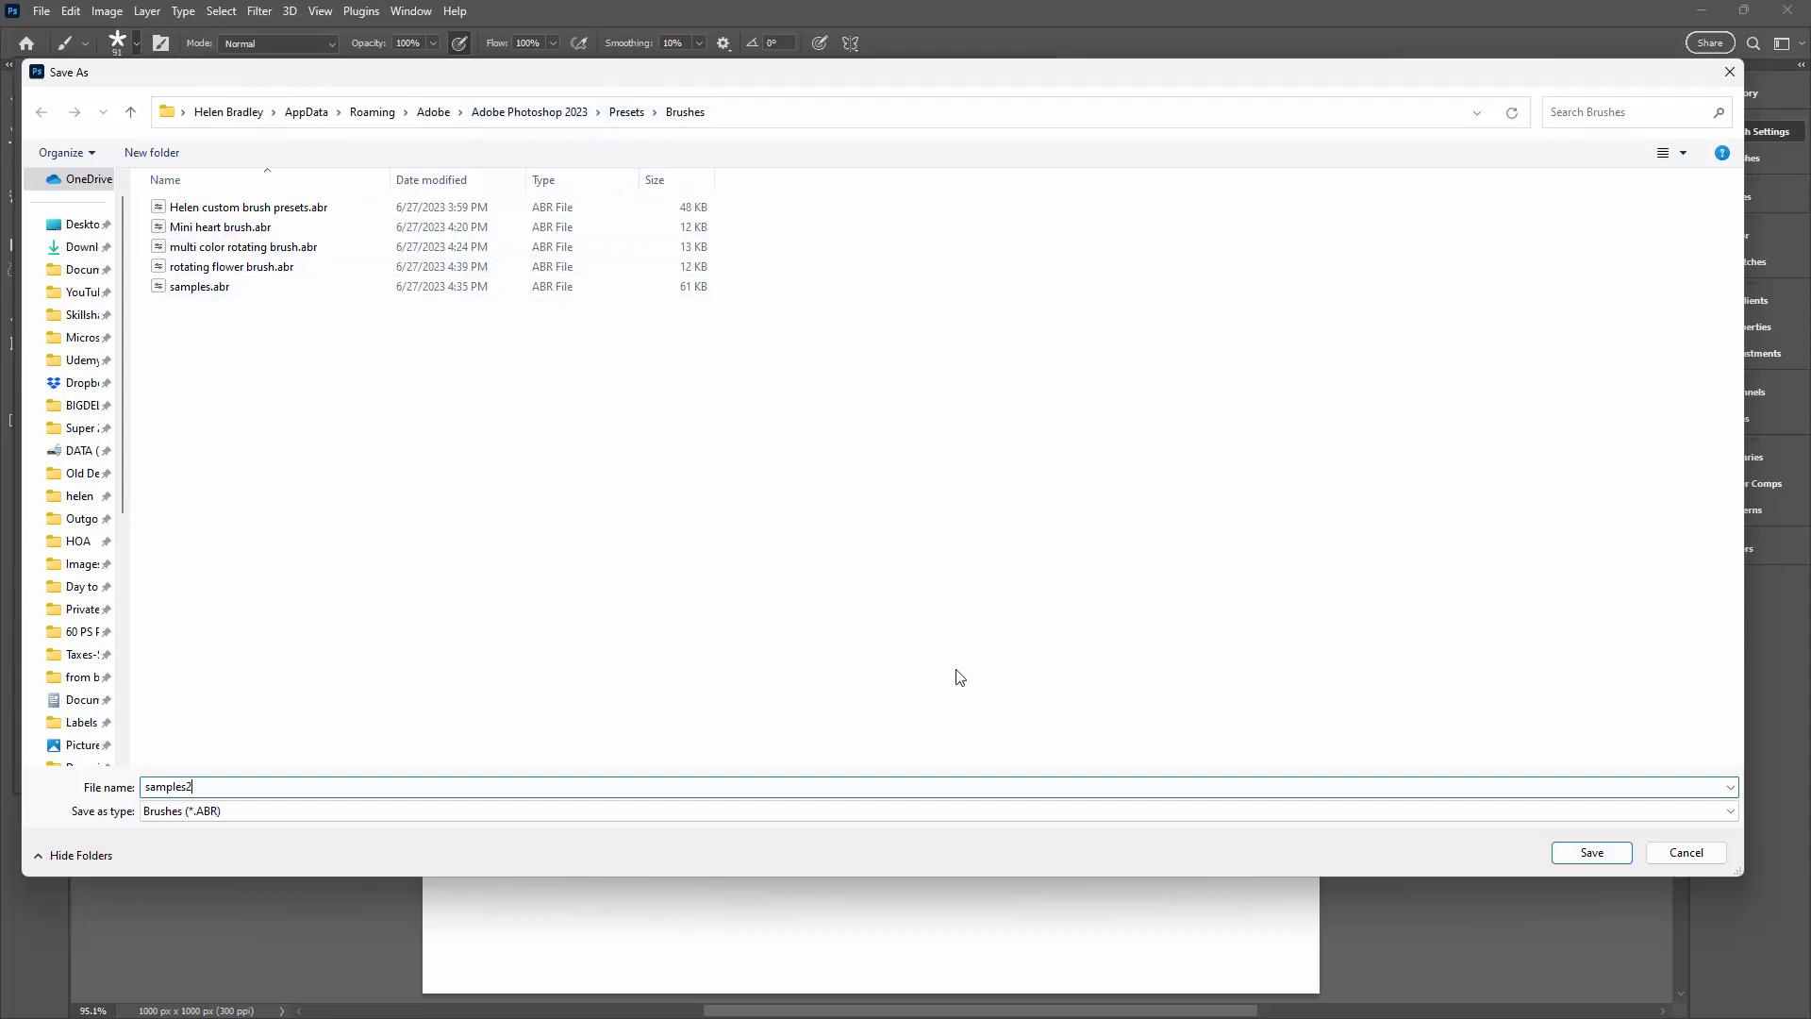
click(1593, 854)
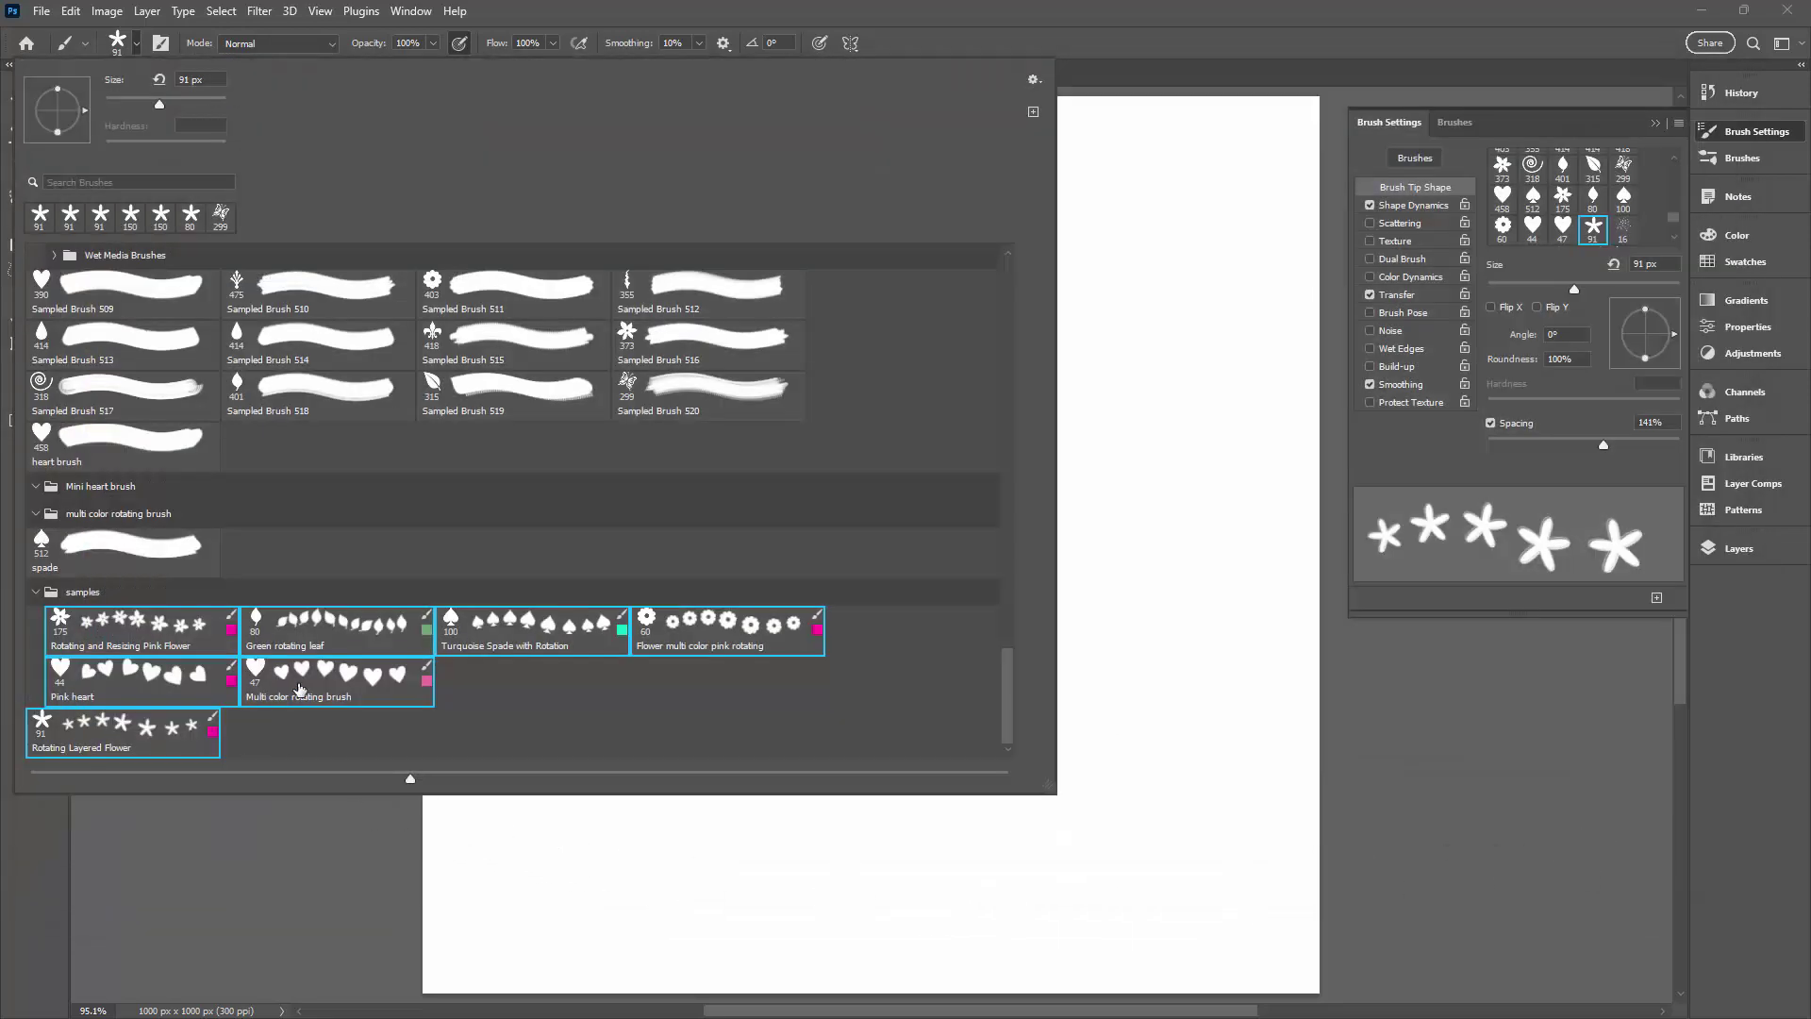
Delete the selected sample brush presets.
right_click(300, 689)
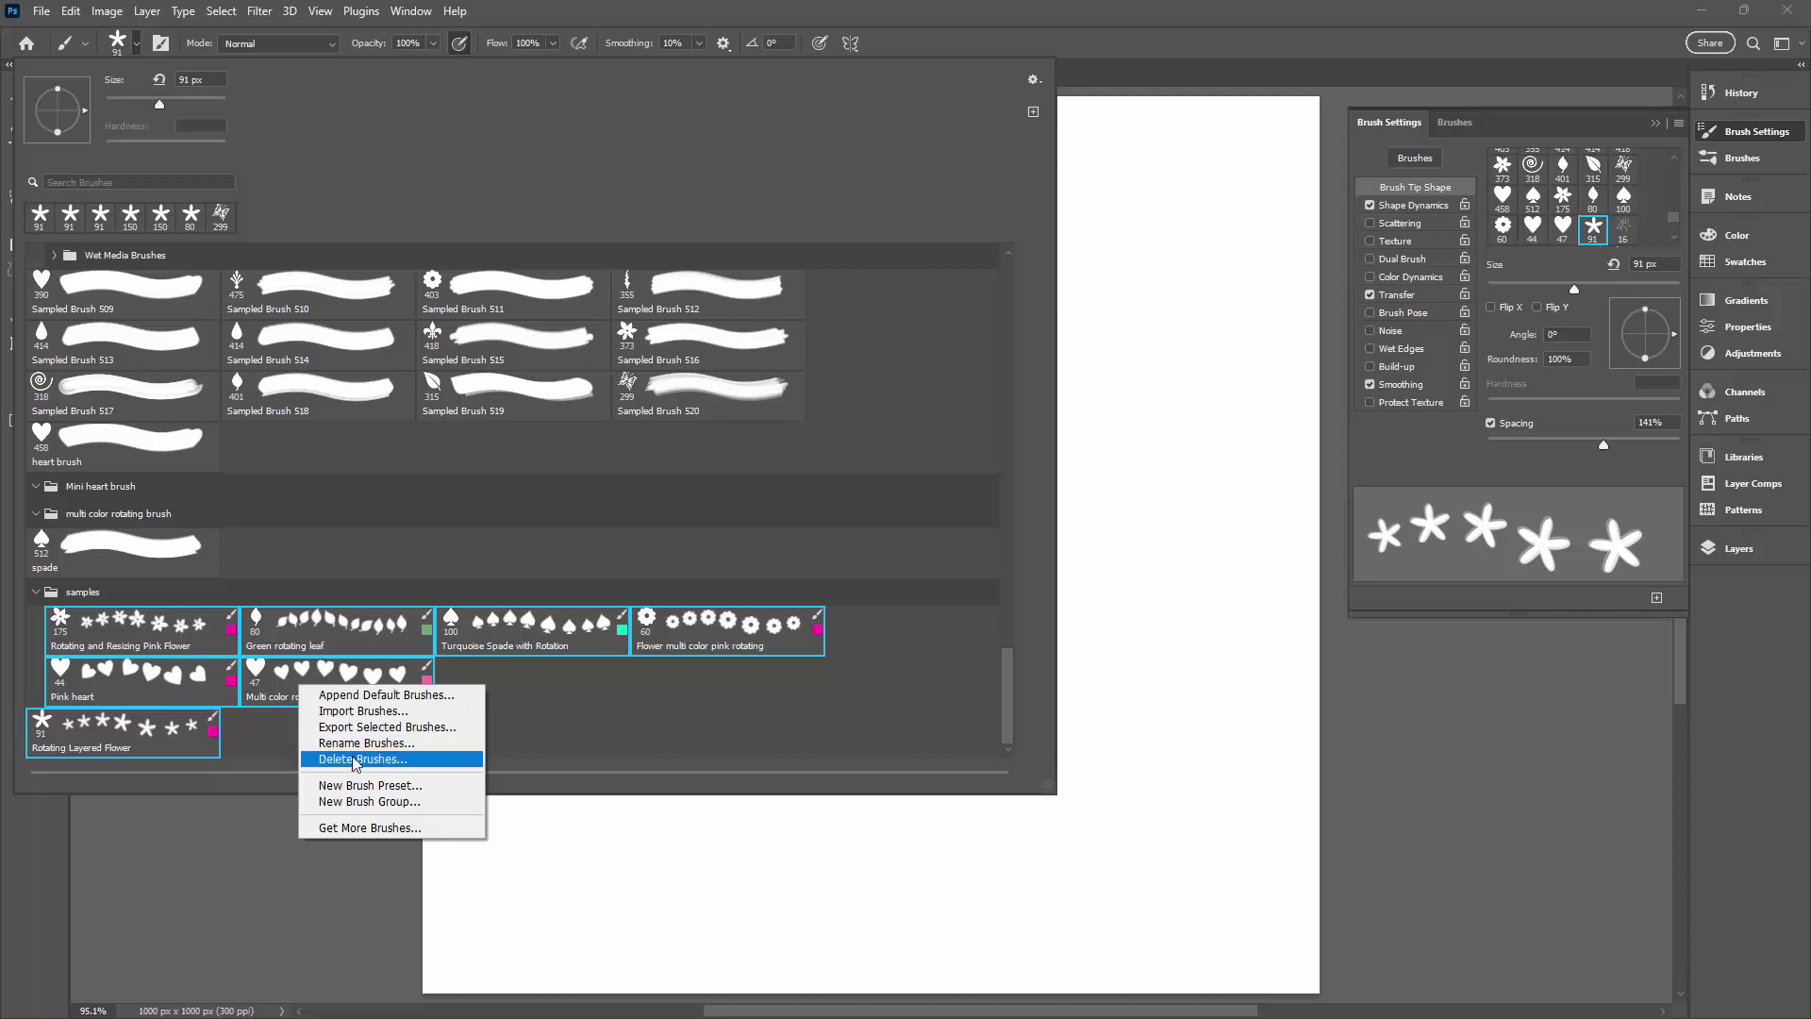
click(391, 760)
click(815, 382)
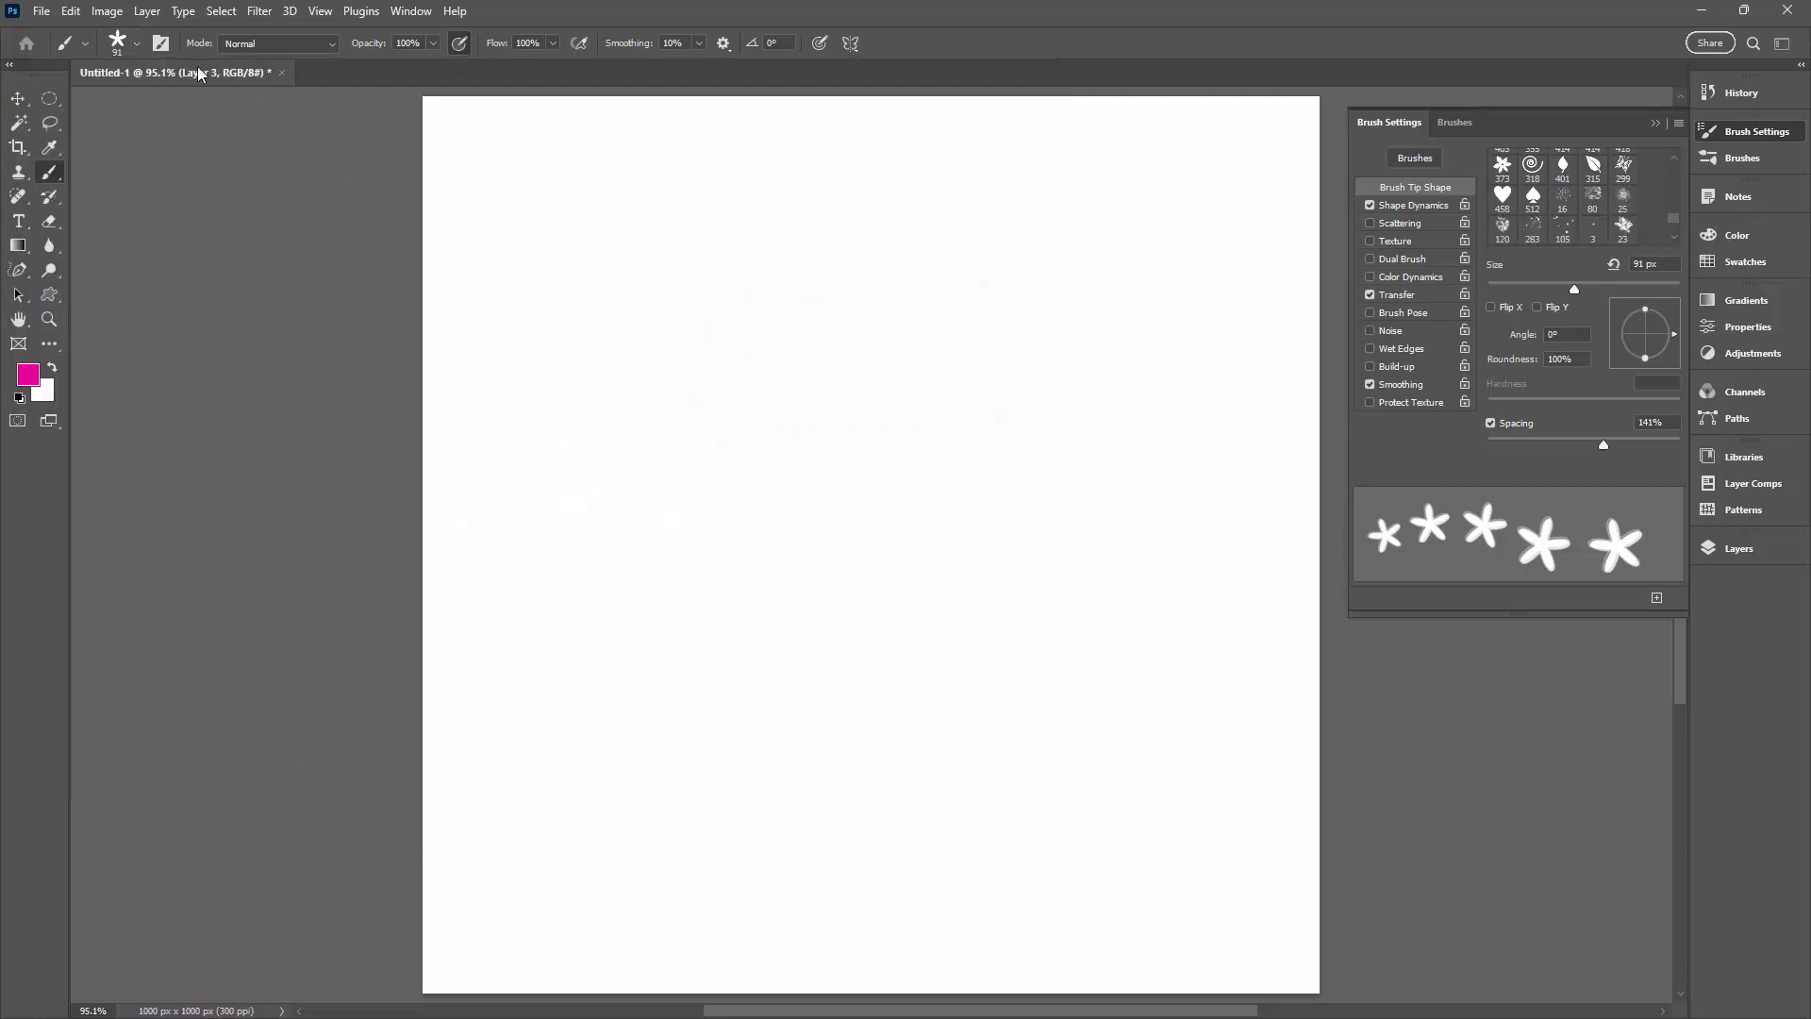
Switch to Sampled Brush 518 and stamp a pink leaf near the canvas's upper right.
click(136, 47)
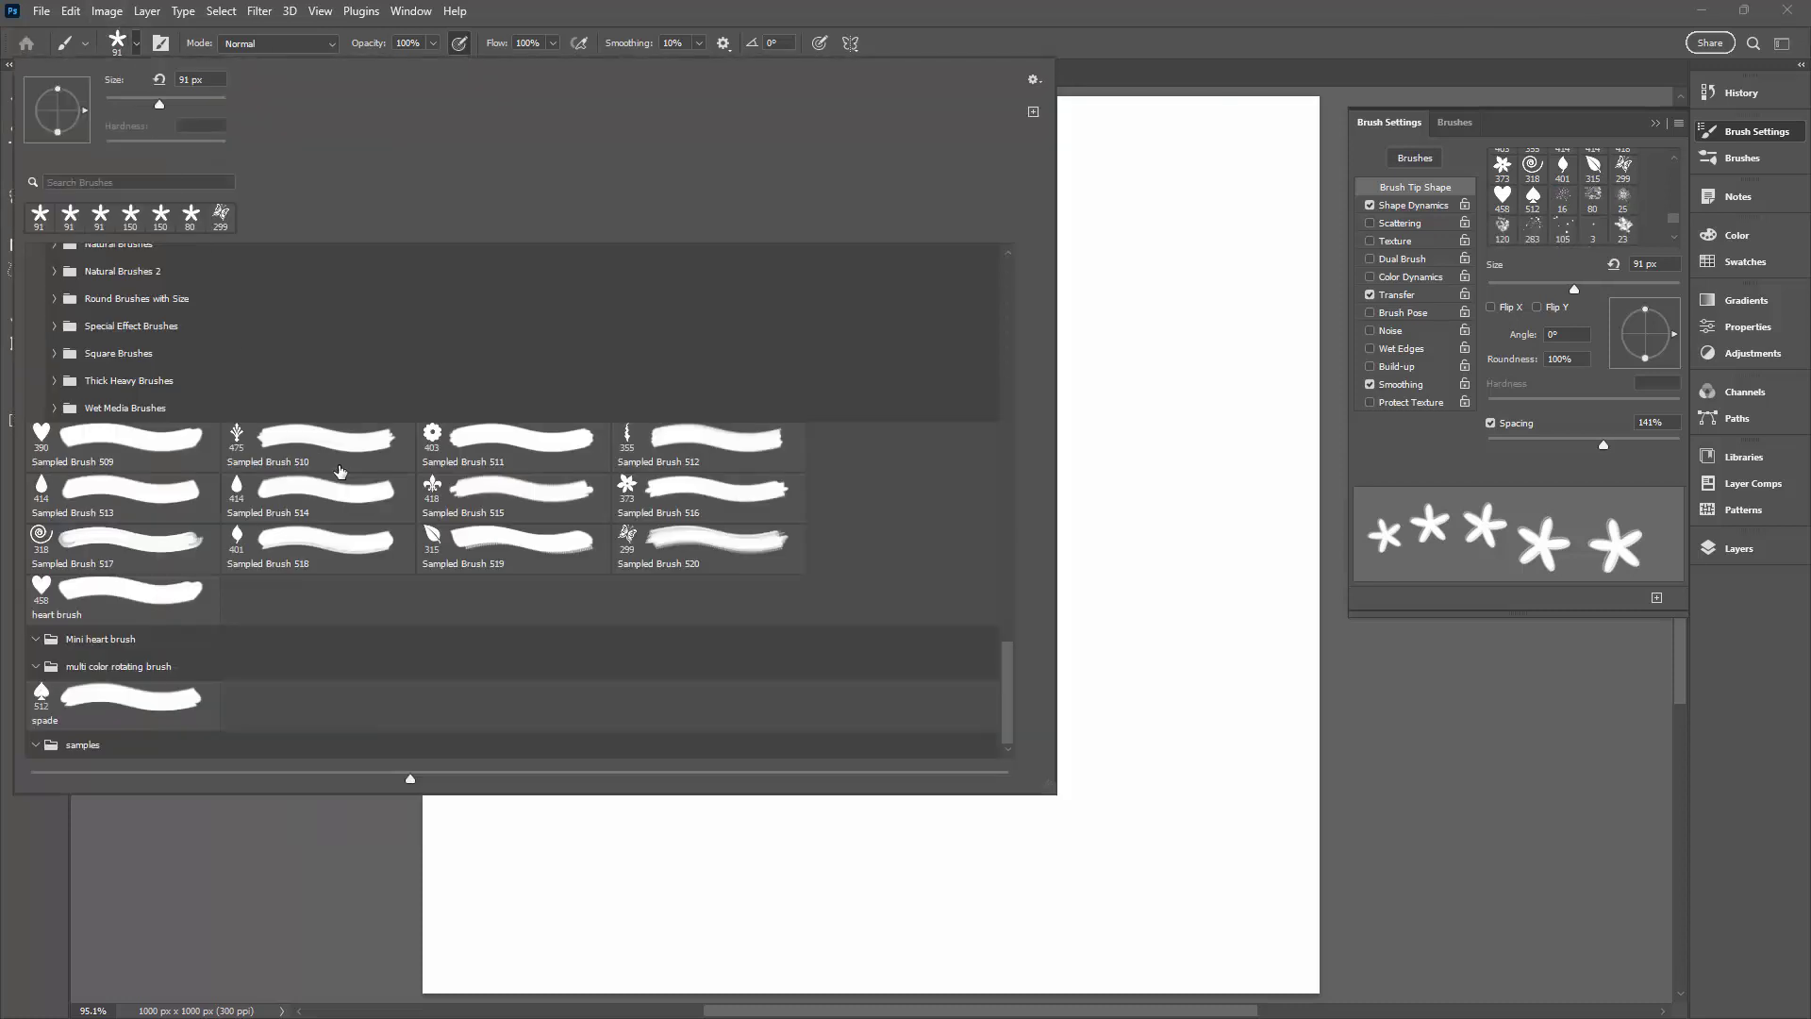
click(283, 548)
click(1190, 268)
click(1193, 271)
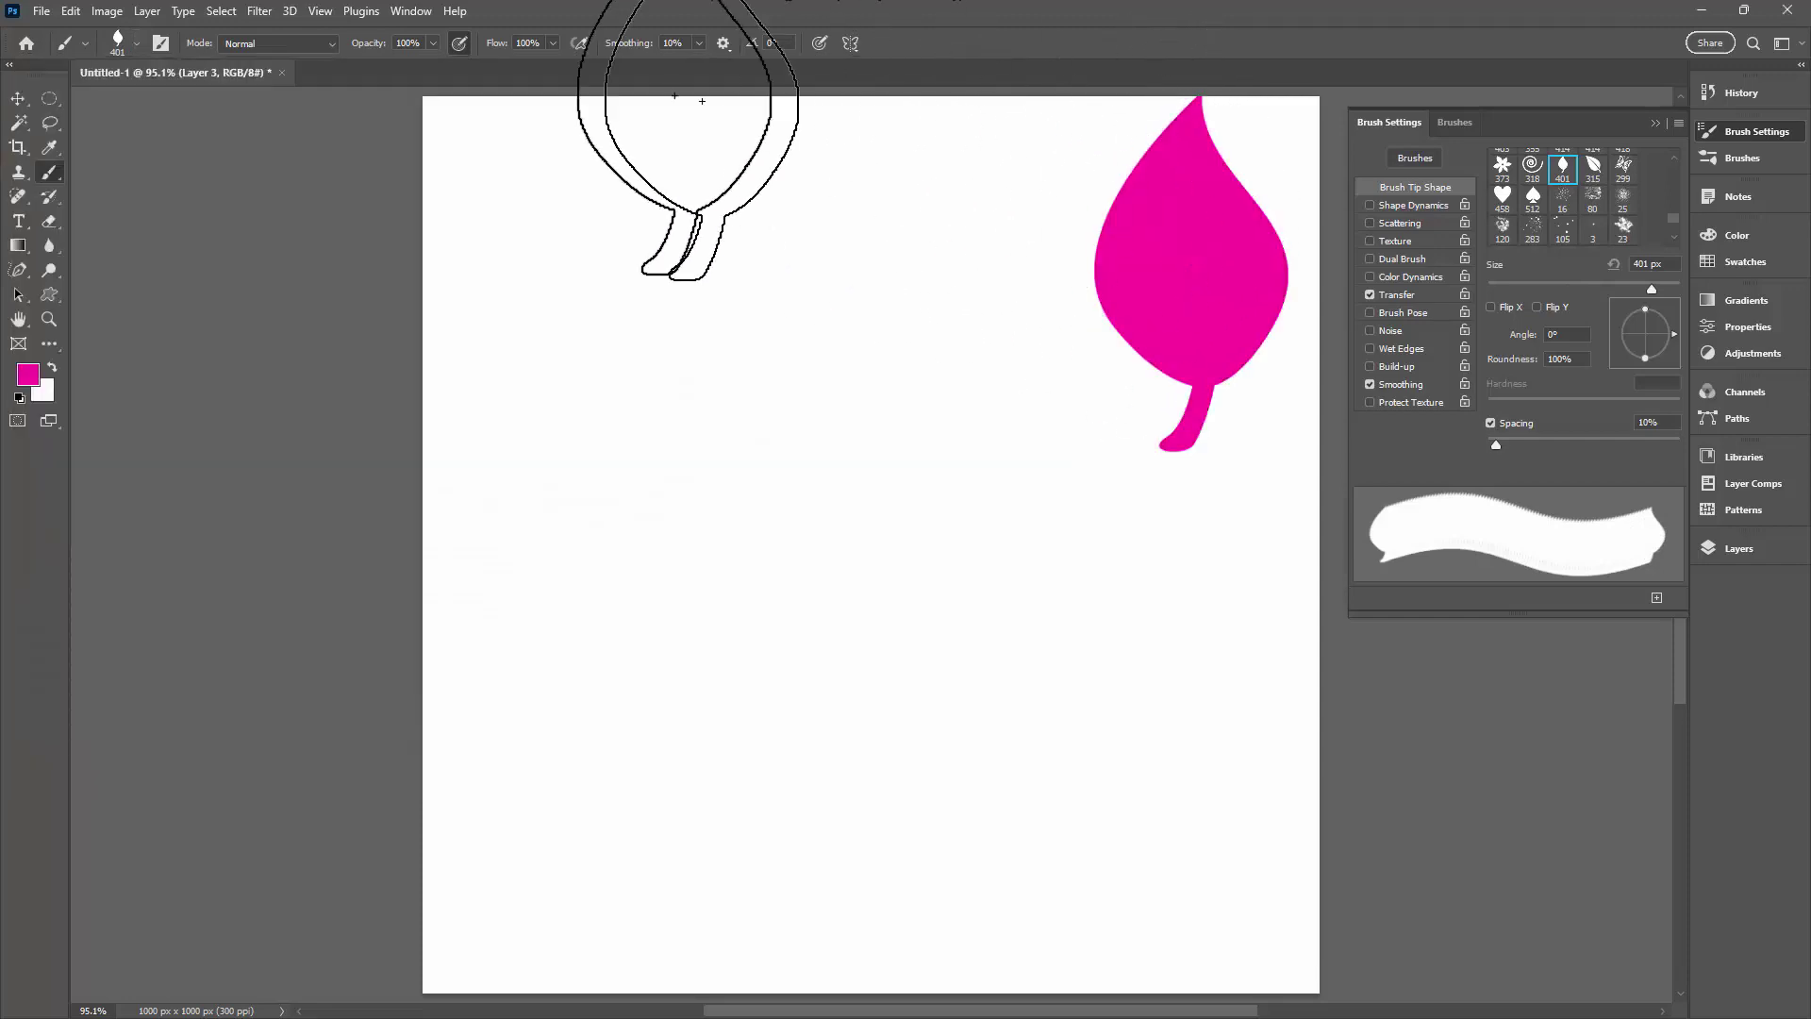
Delete the samples brush group from the preset list.
click(136, 45)
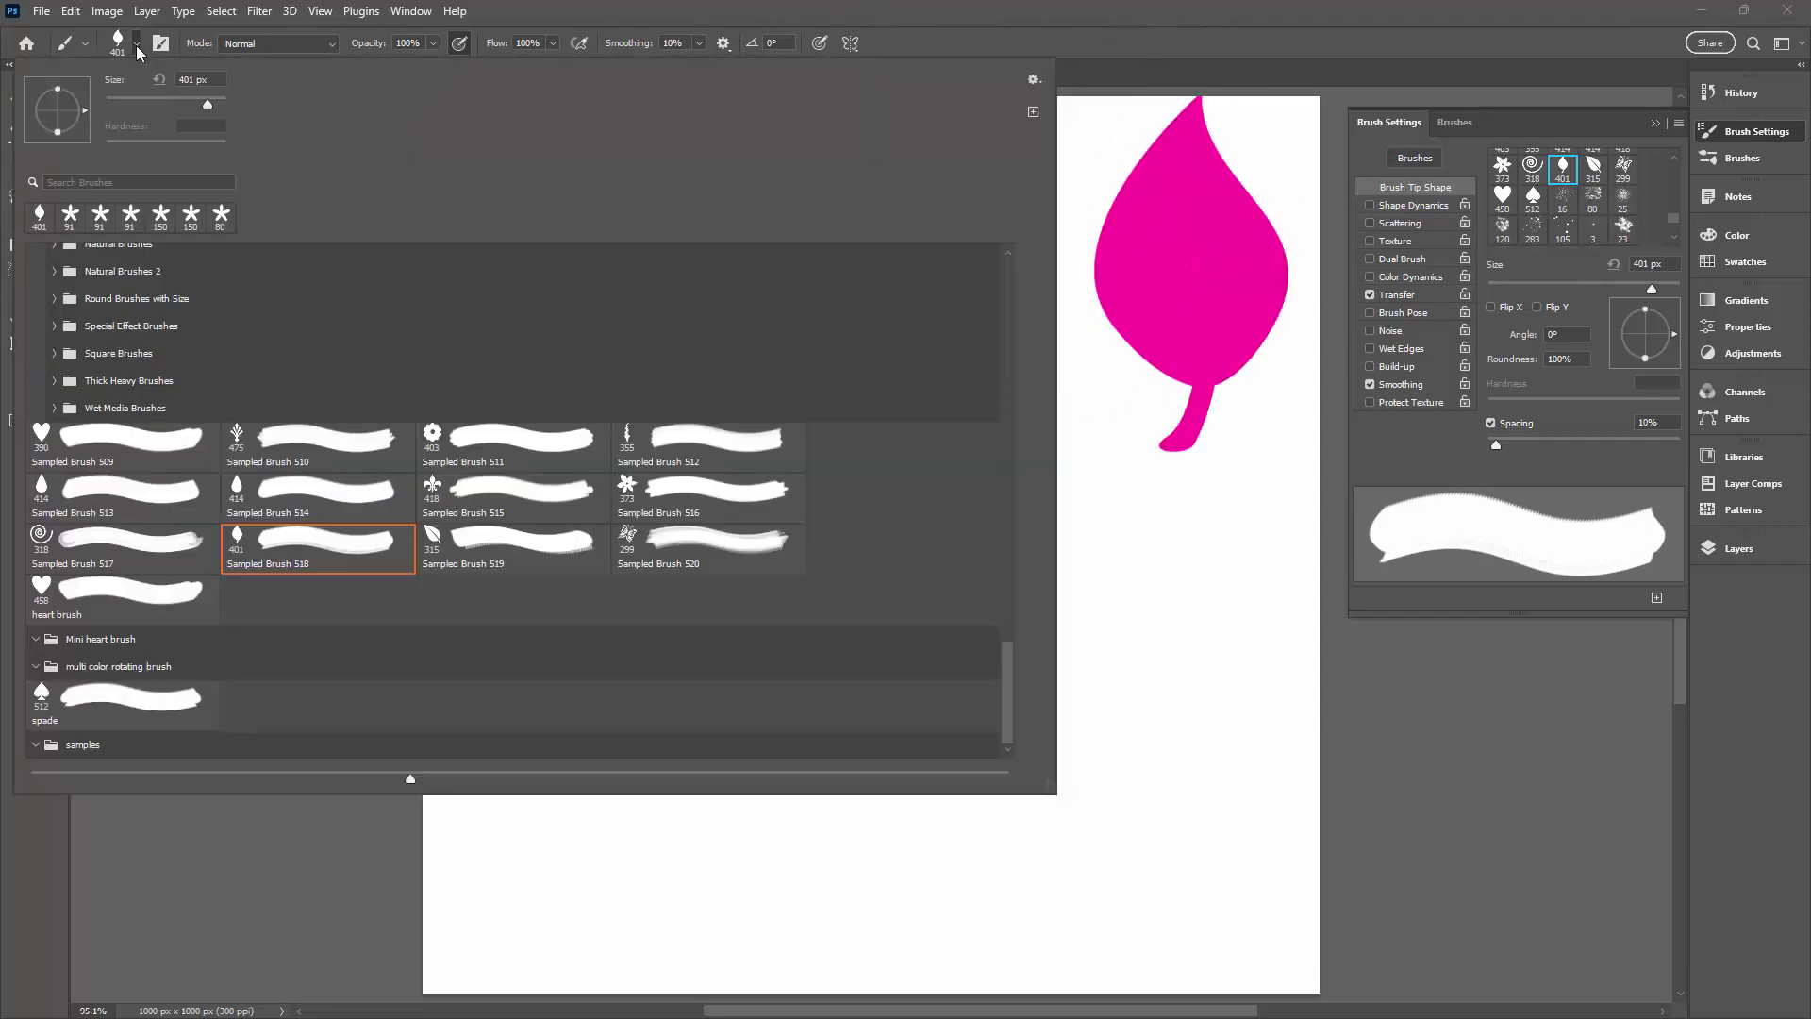
click(37, 745)
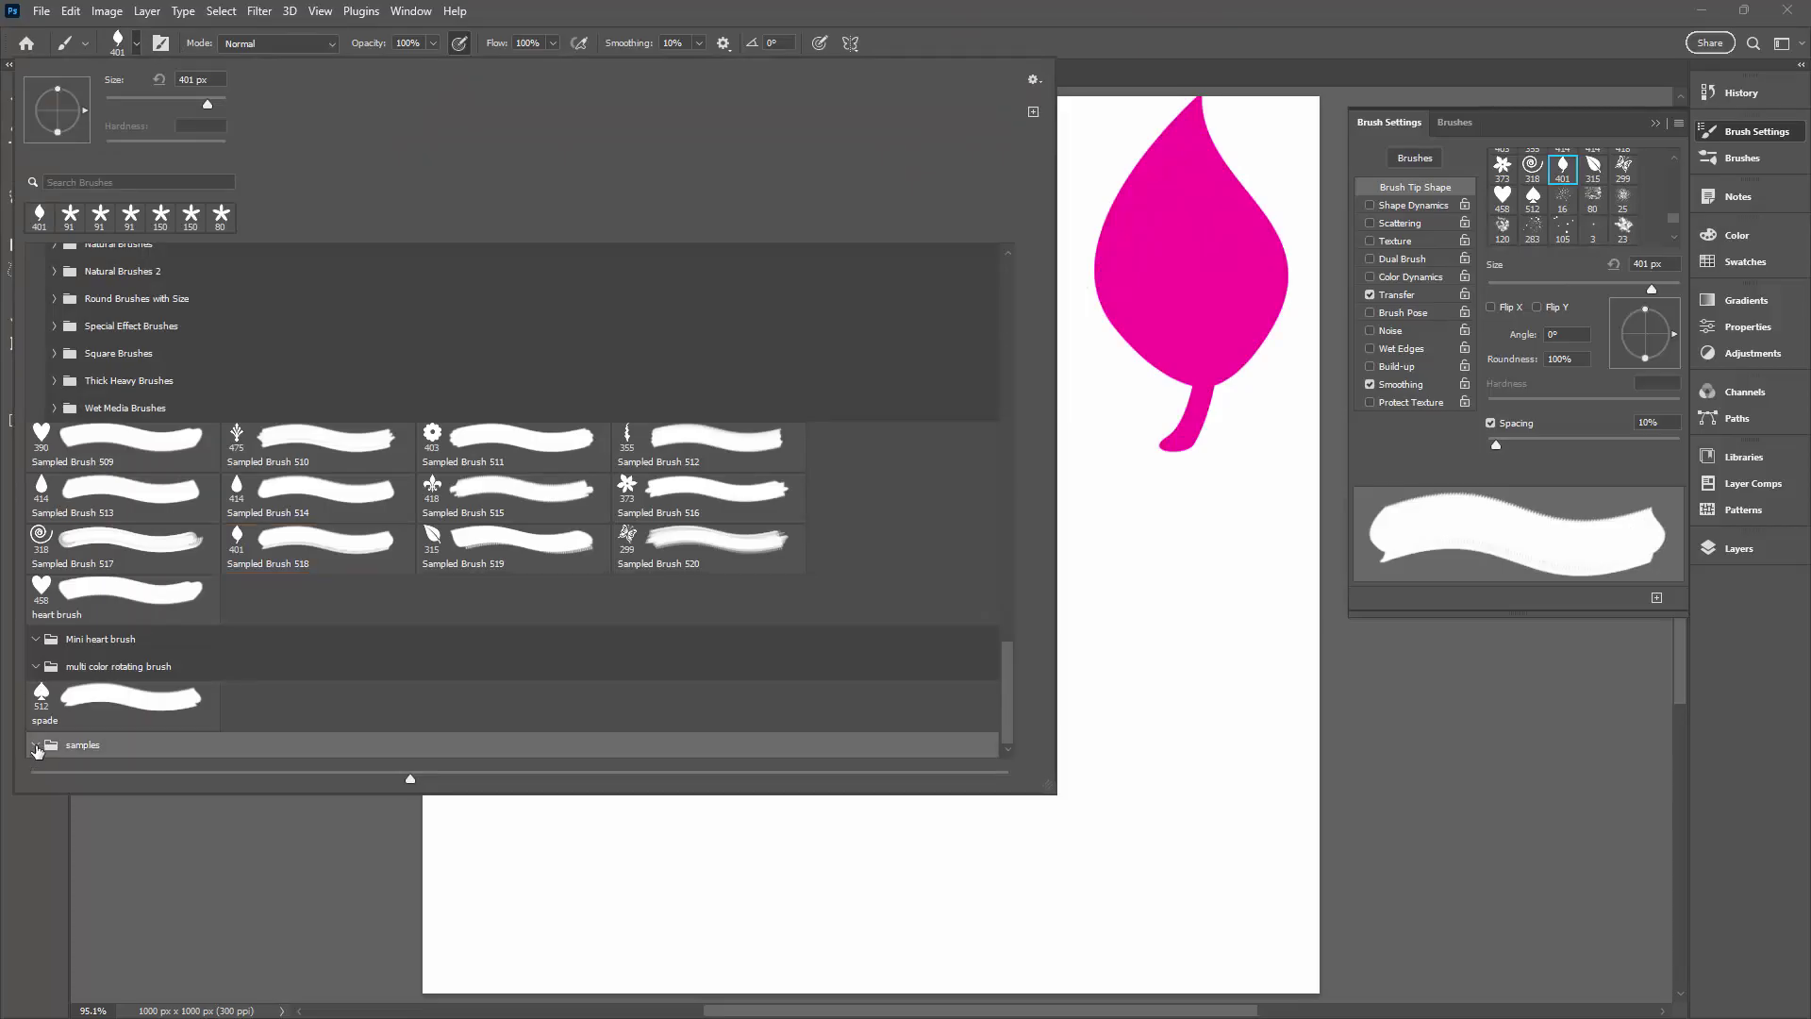
right_click(86, 745)
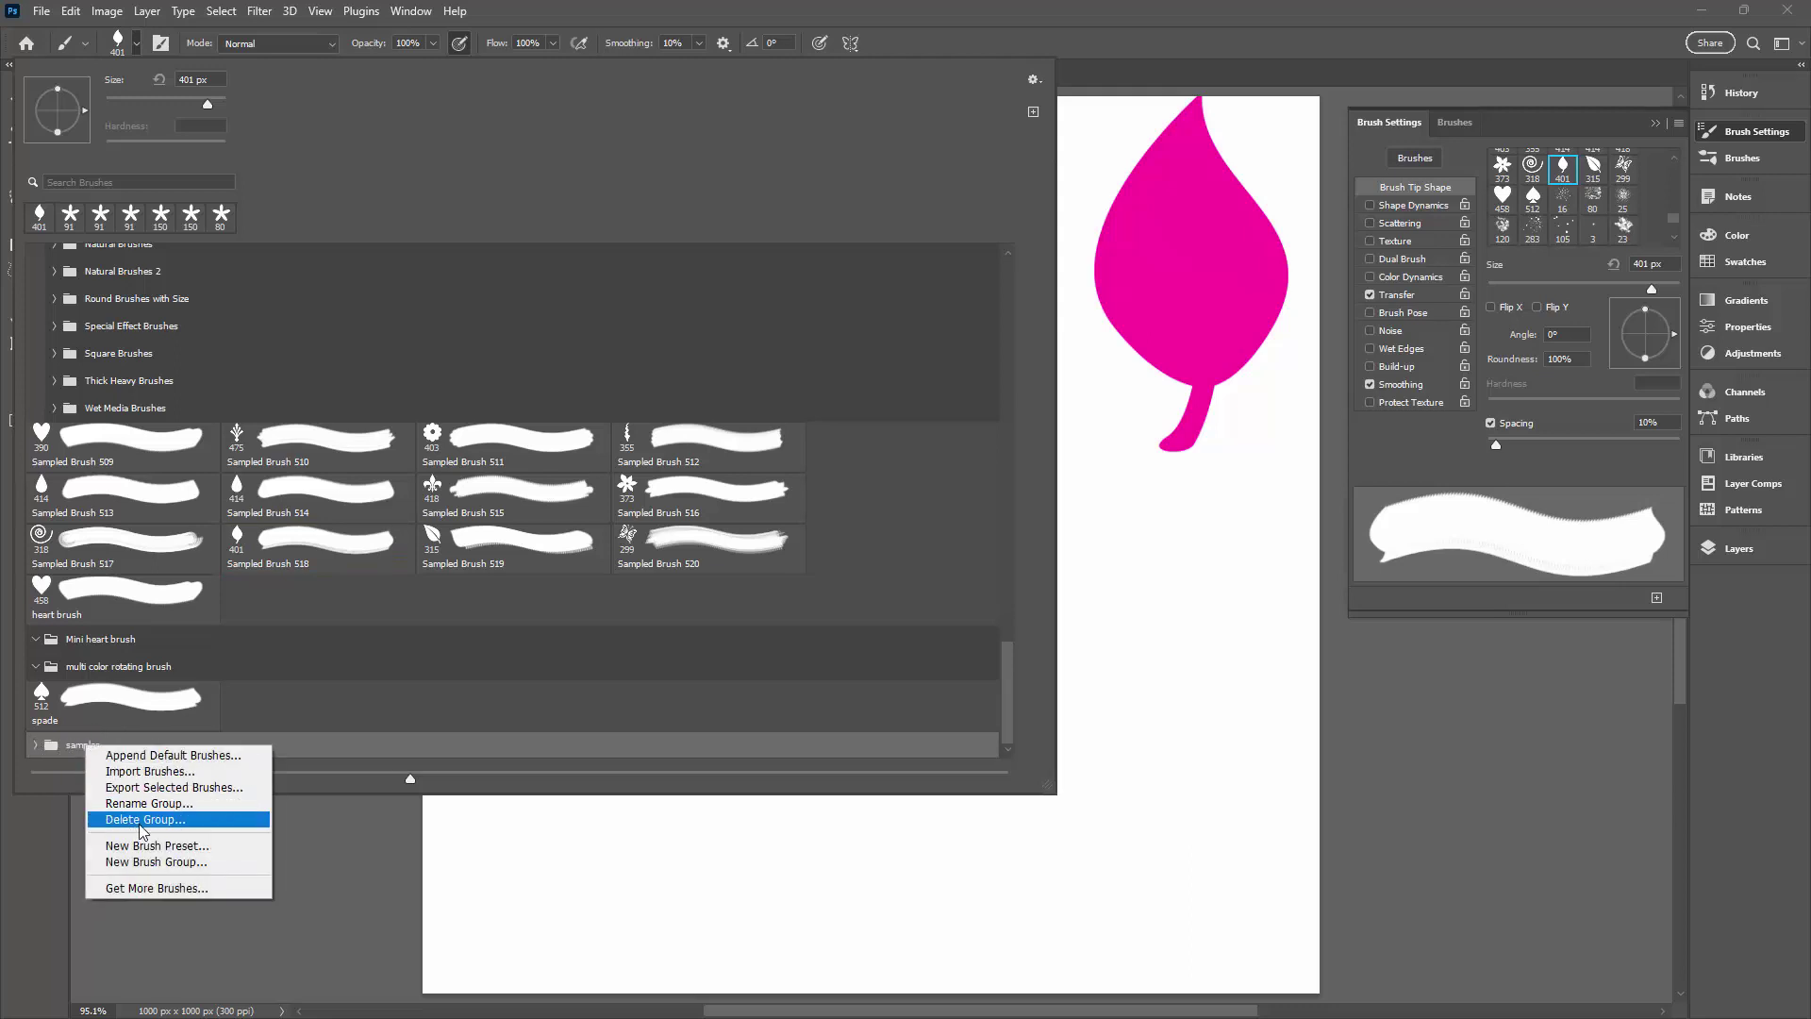
click(142, 820)
click(817, 384)
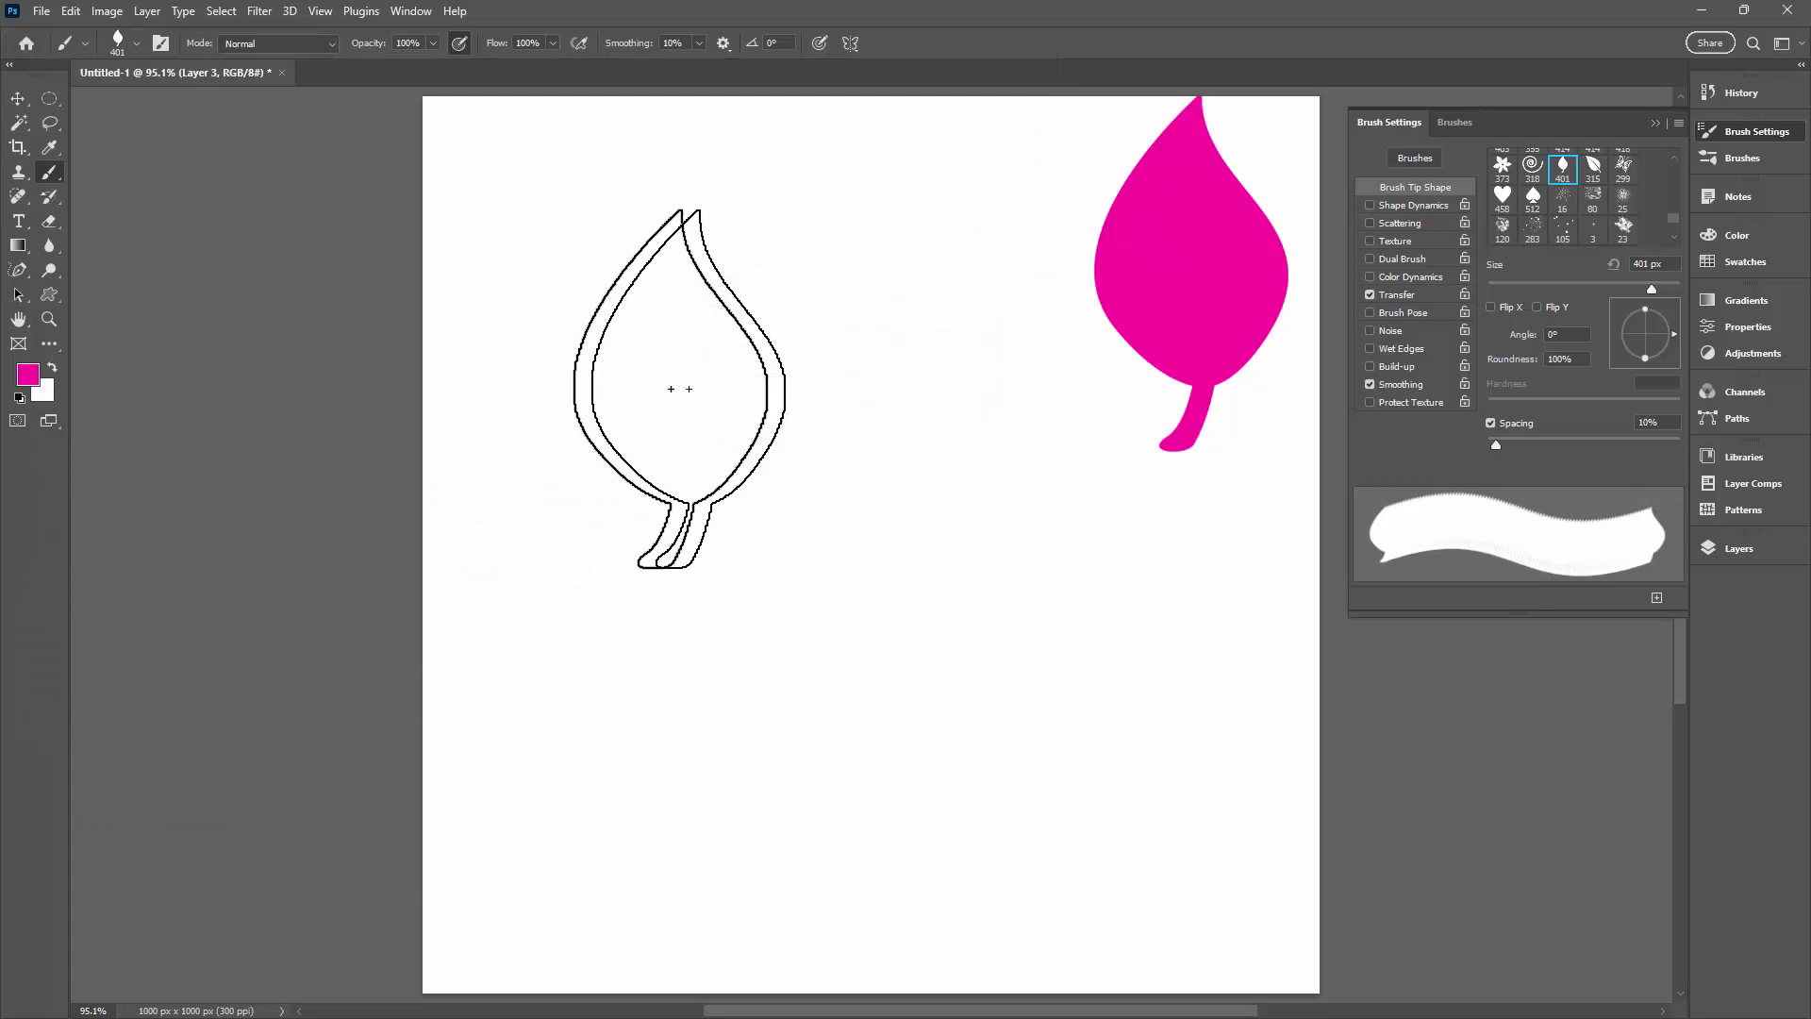
Import the samples2.abr brush file through the preset picker's Import Brushes command.
click(140, 45)
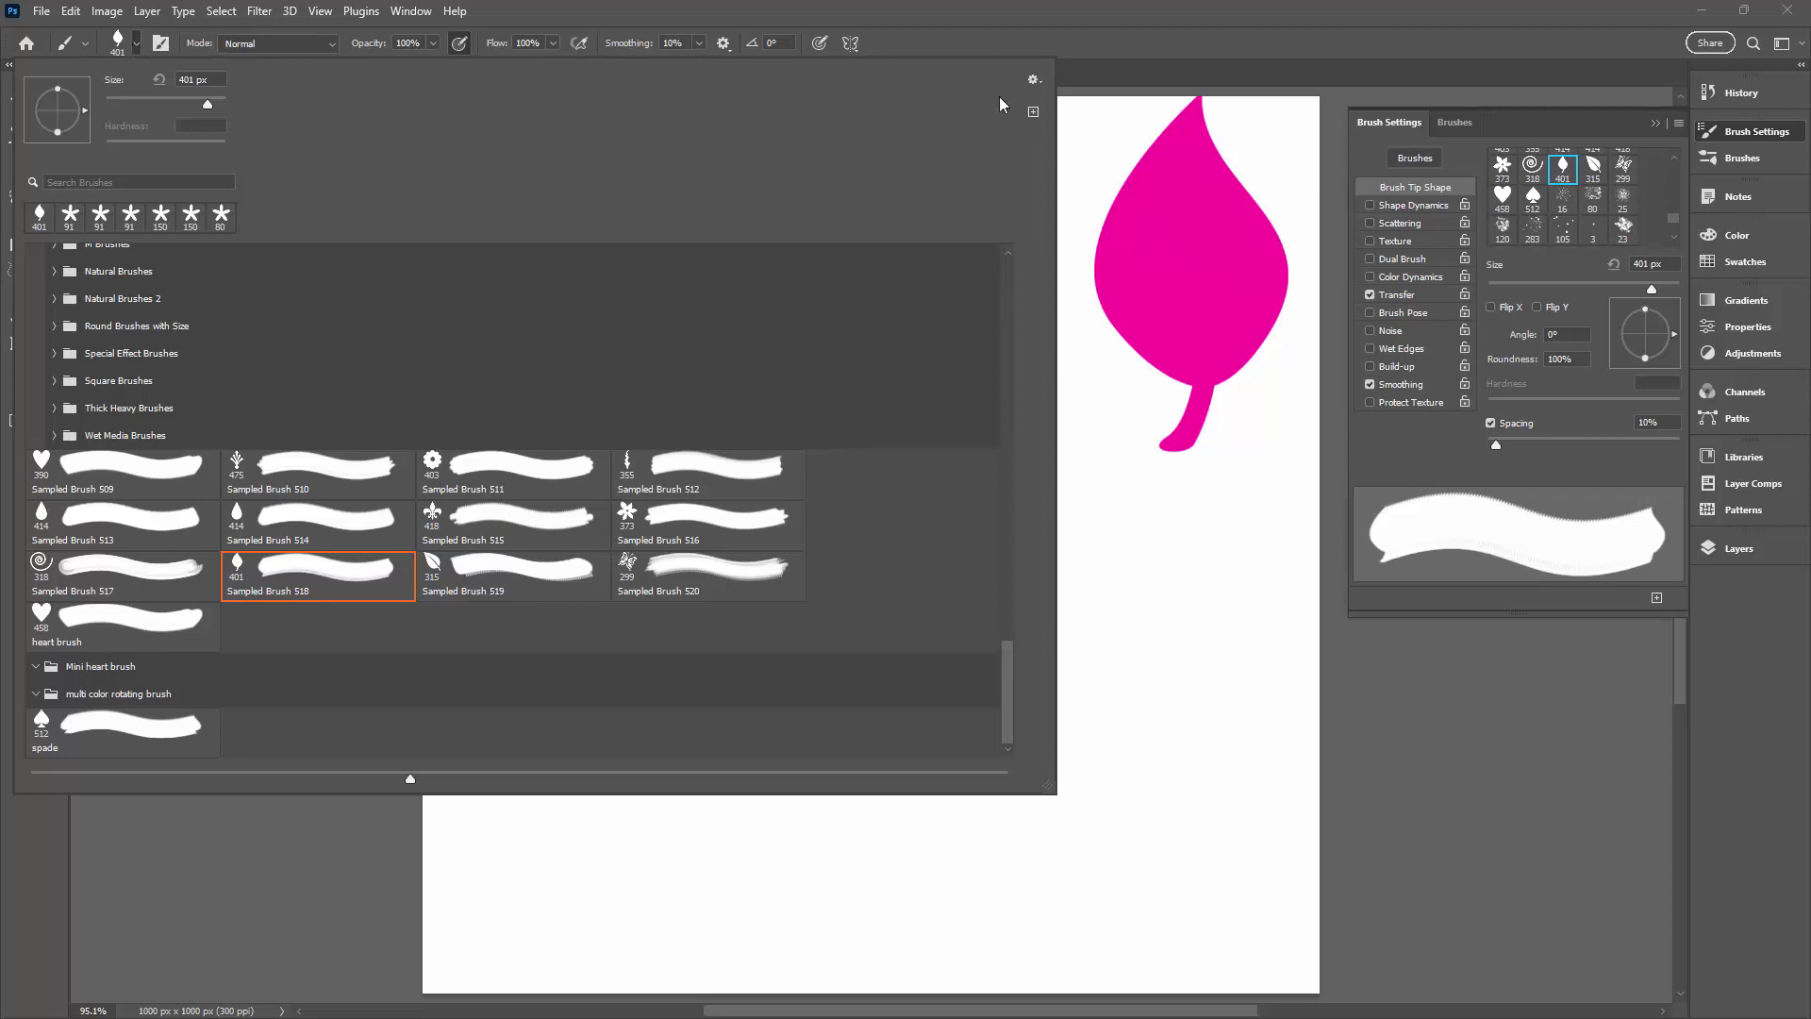
click(1034, 79)
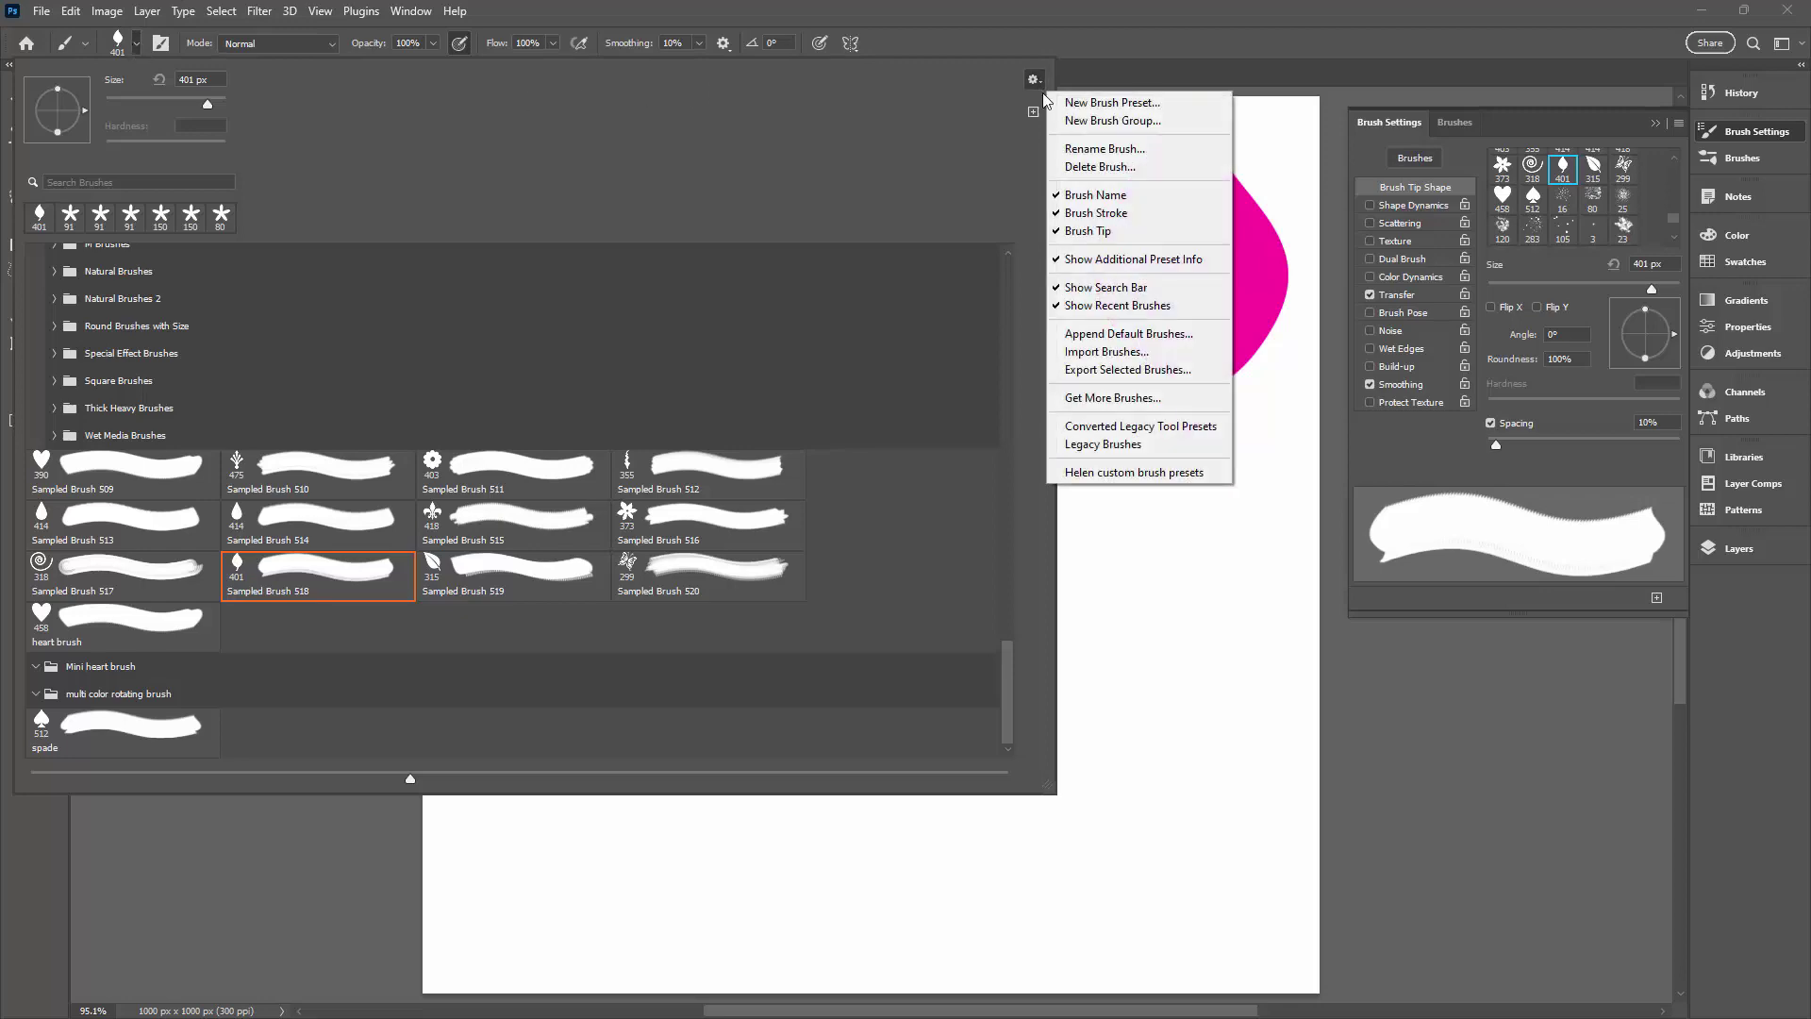
click(1095, 359)
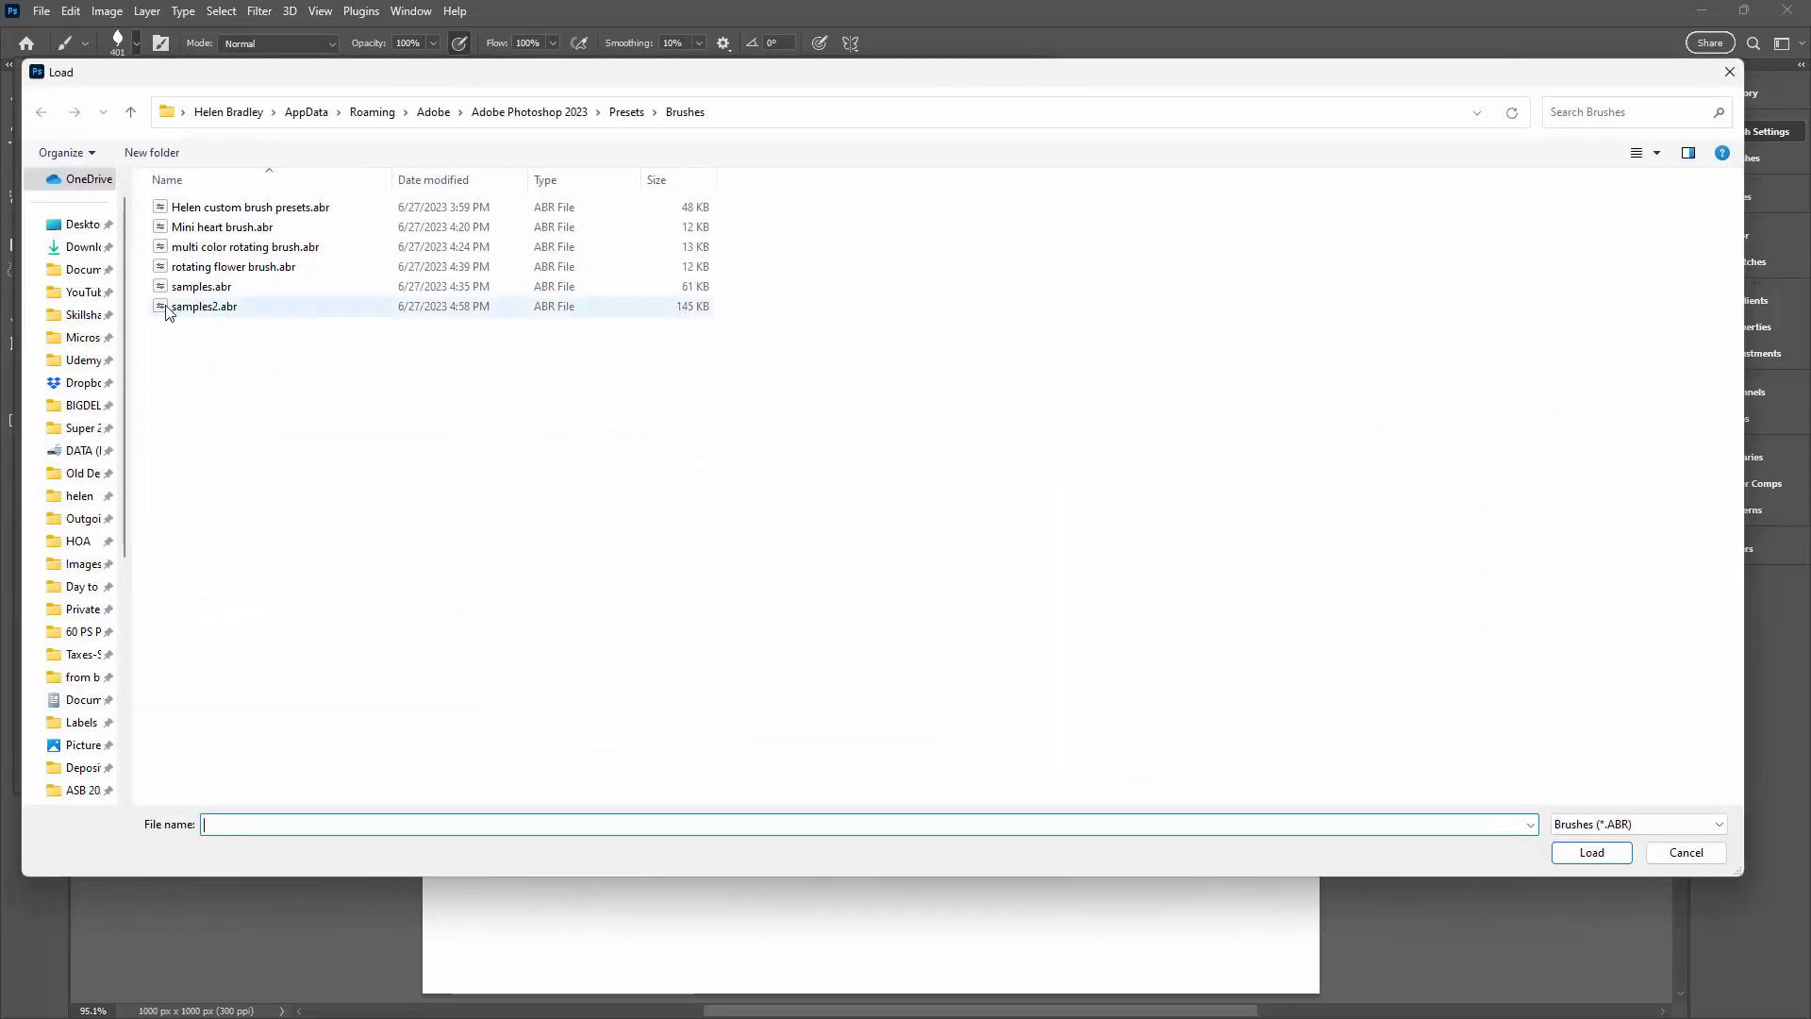
click(167, 312)
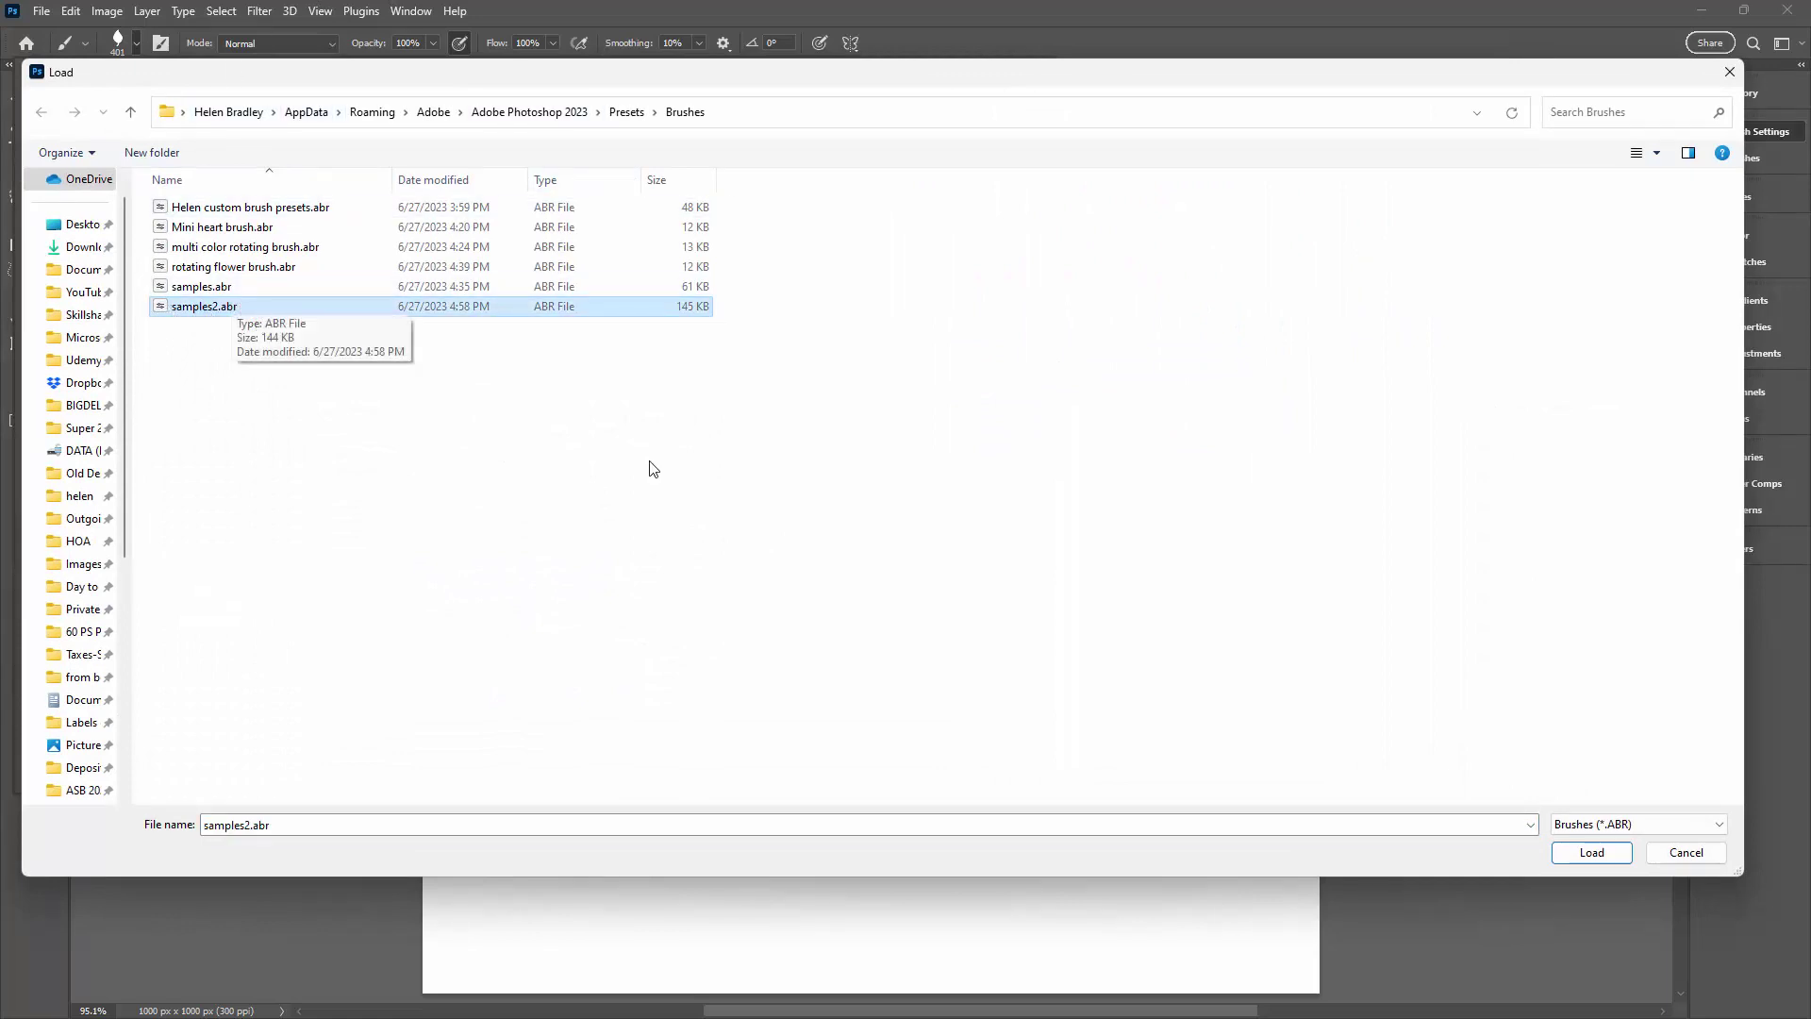
click(1591, 851)
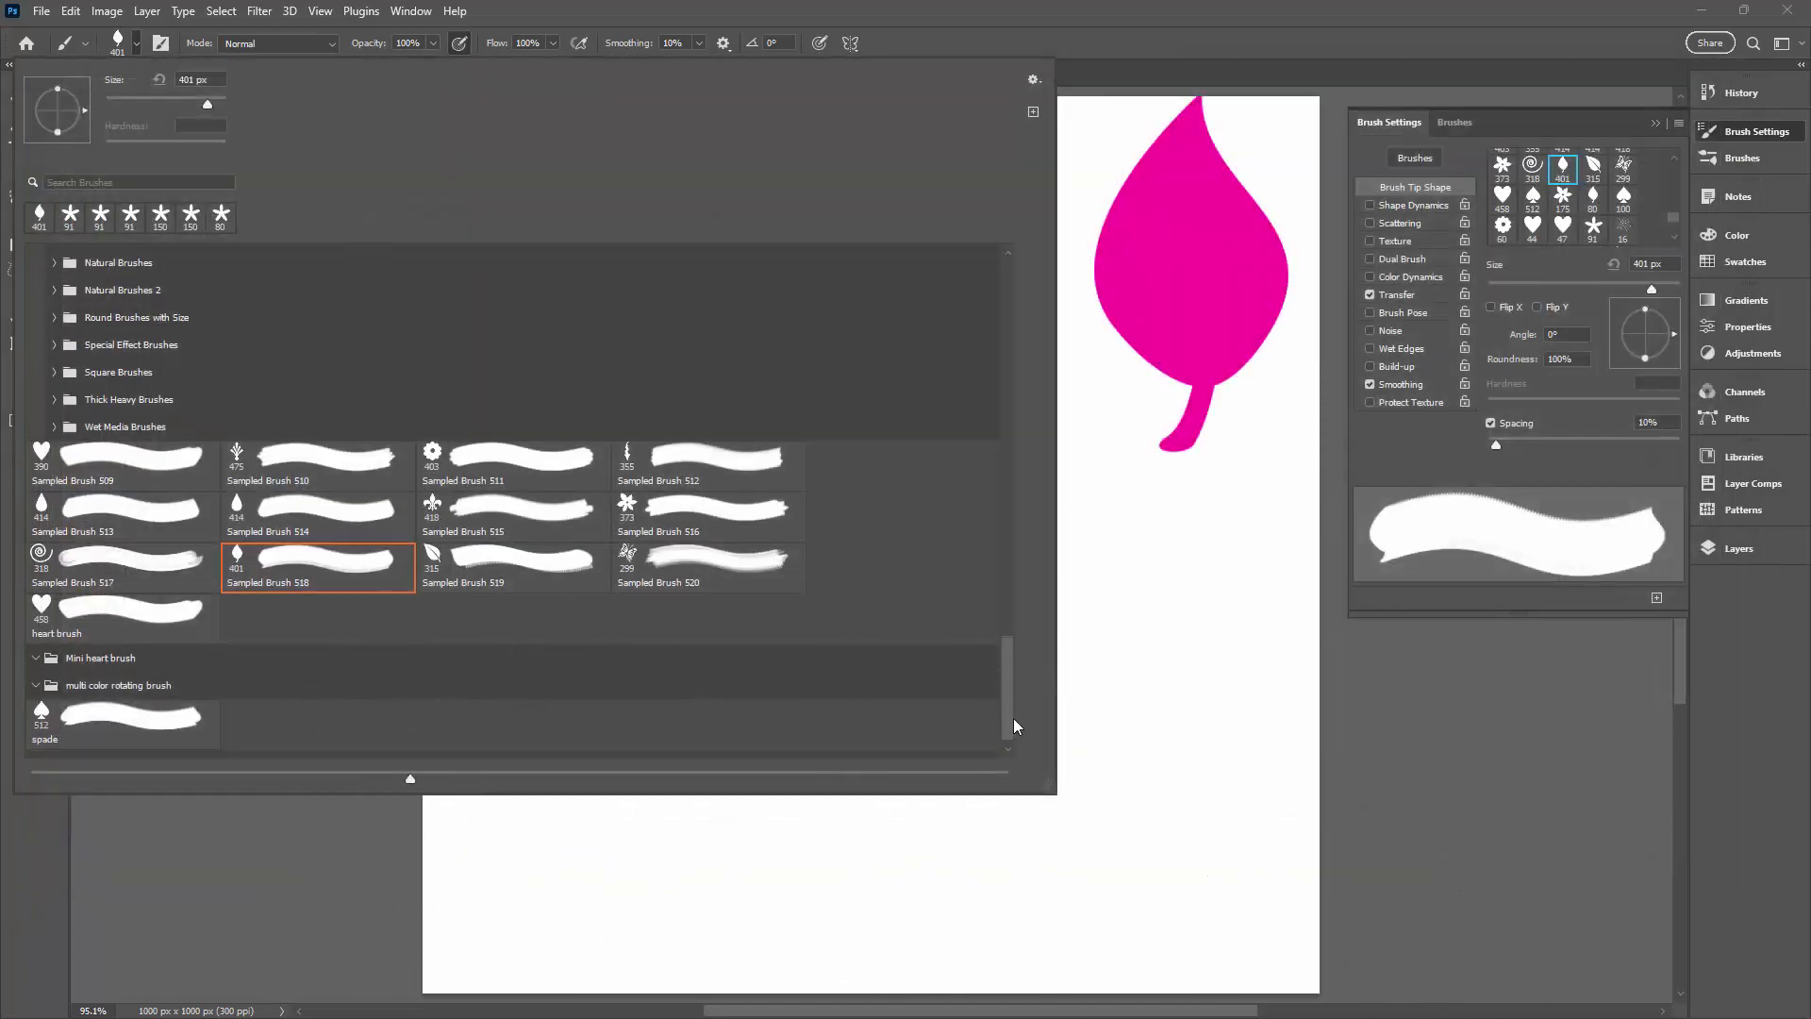
Expand the samples2 group and select its Rotating Layered Flower preset.
scroll(1014, 744, down, 1)
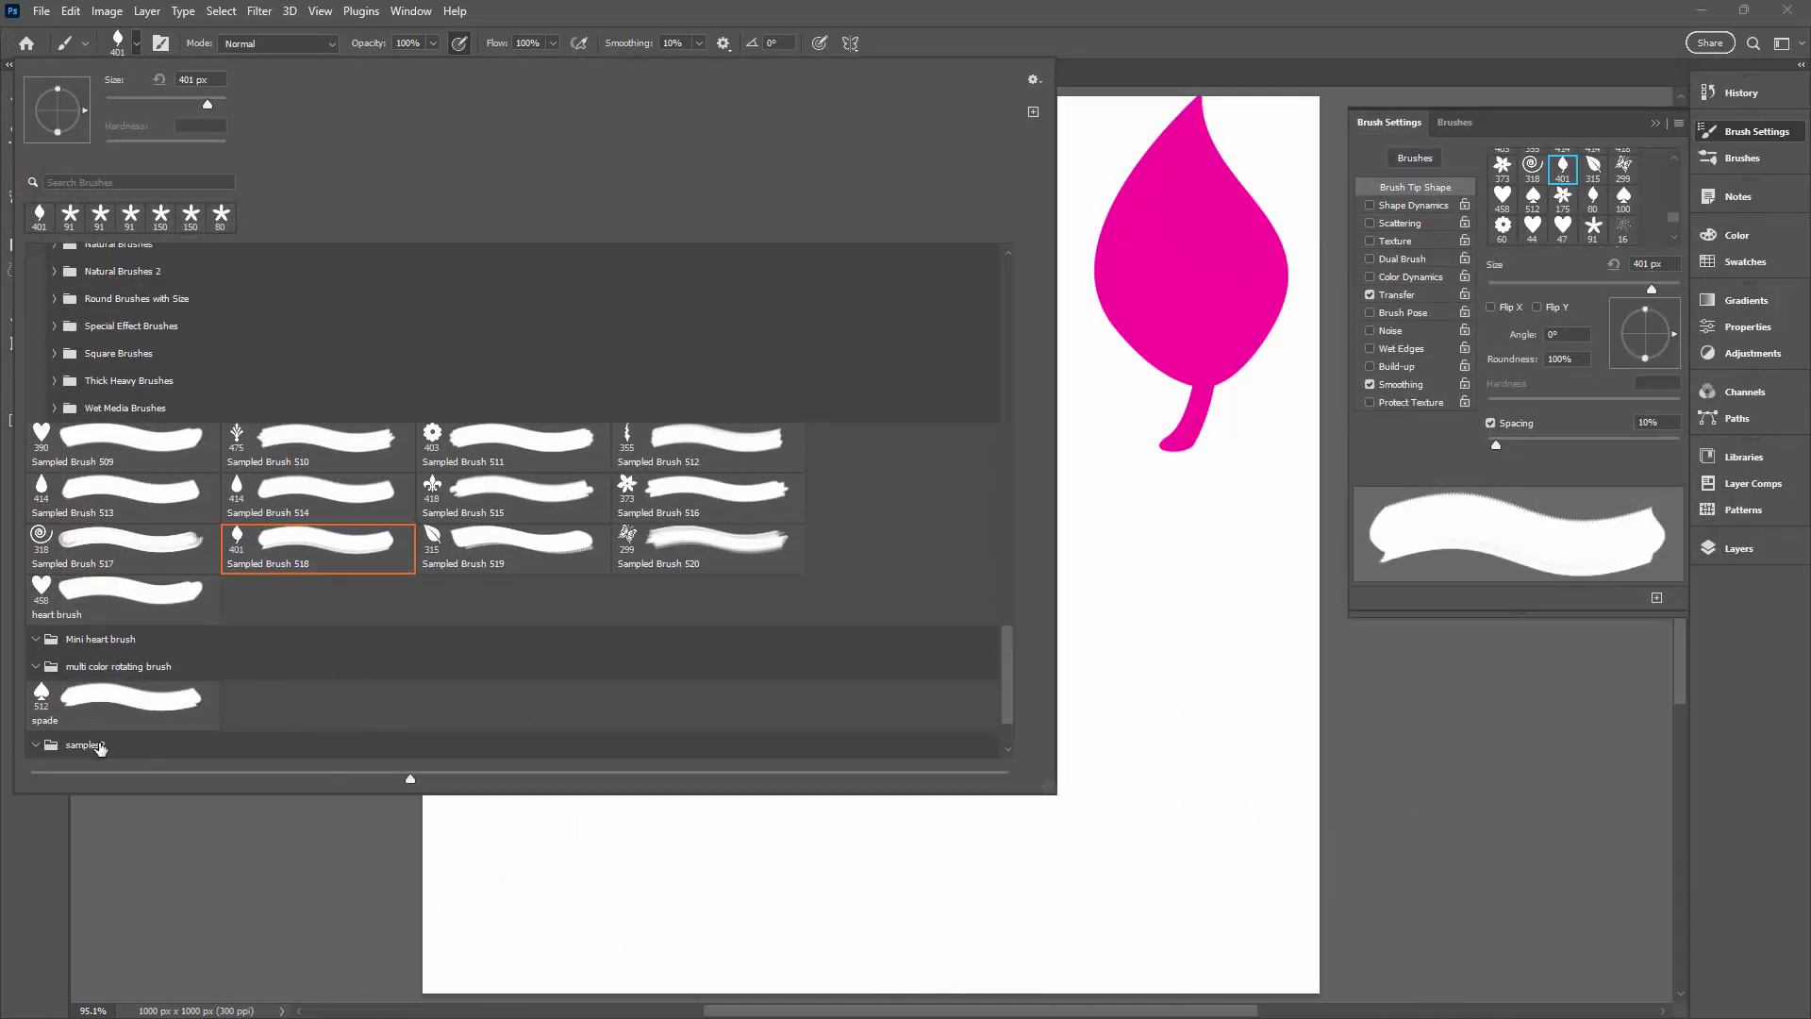
click(37, 745)
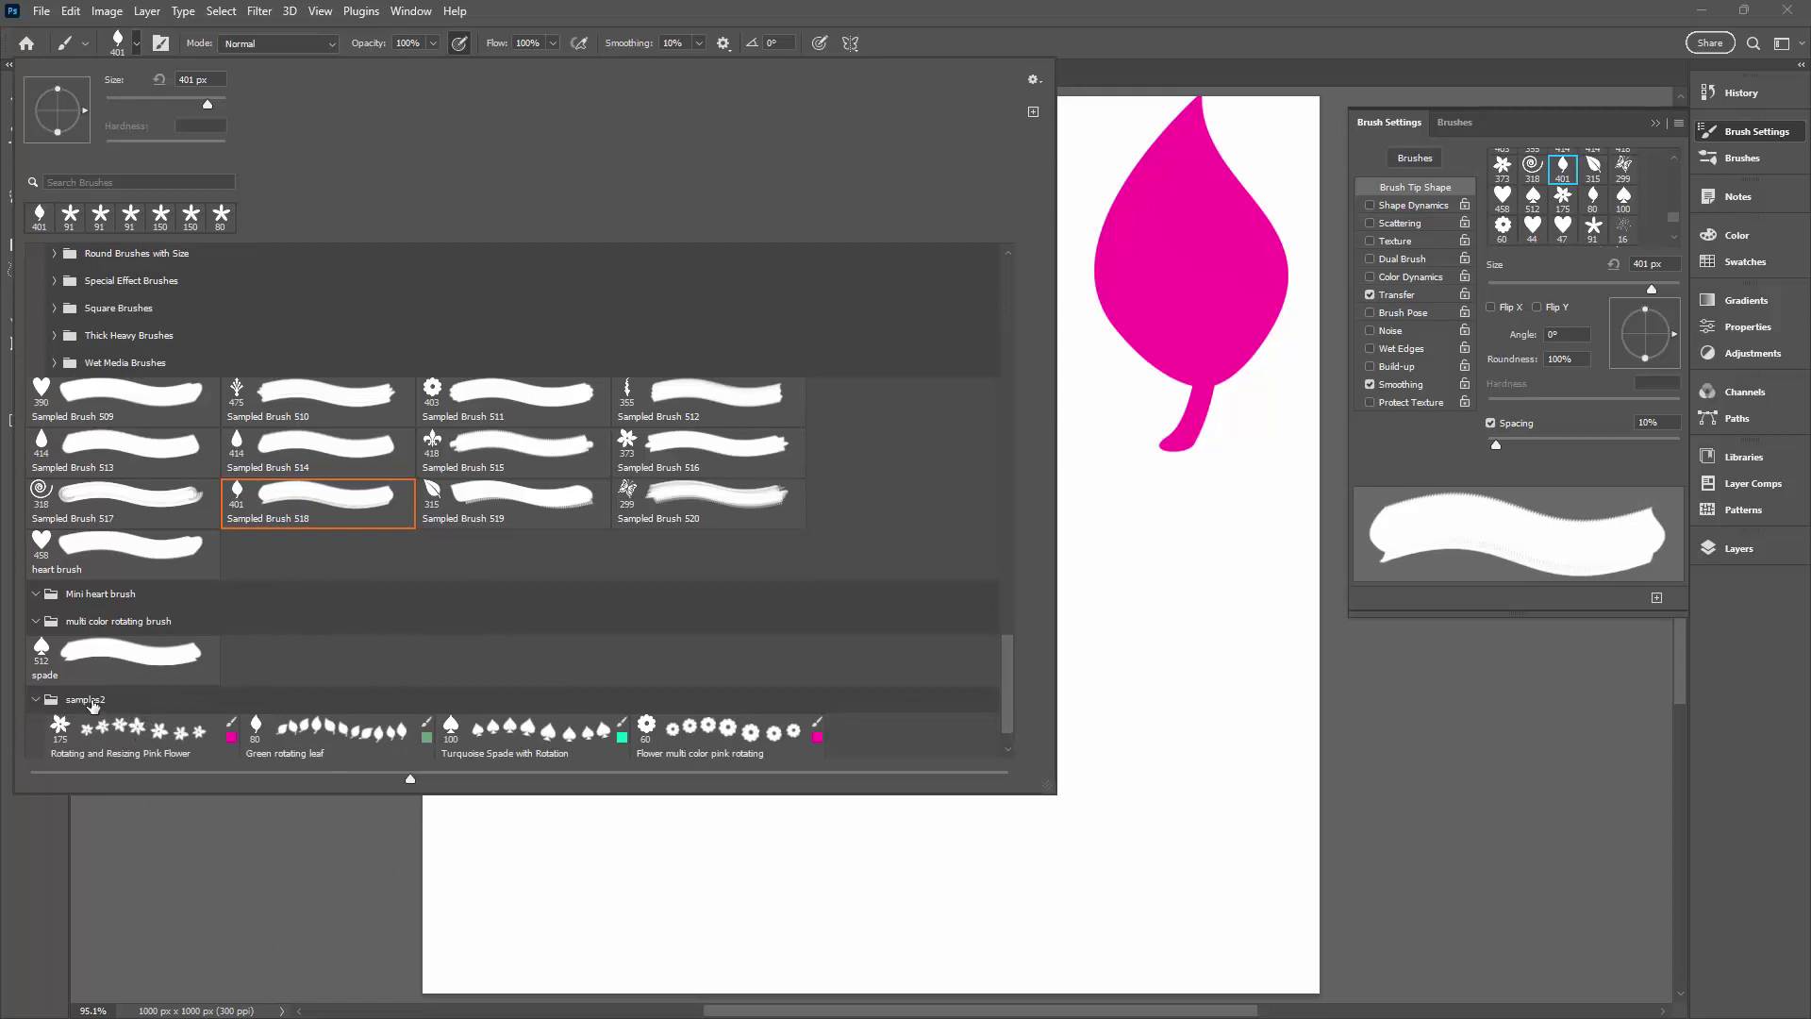
scroll(107, 701, down, 1)
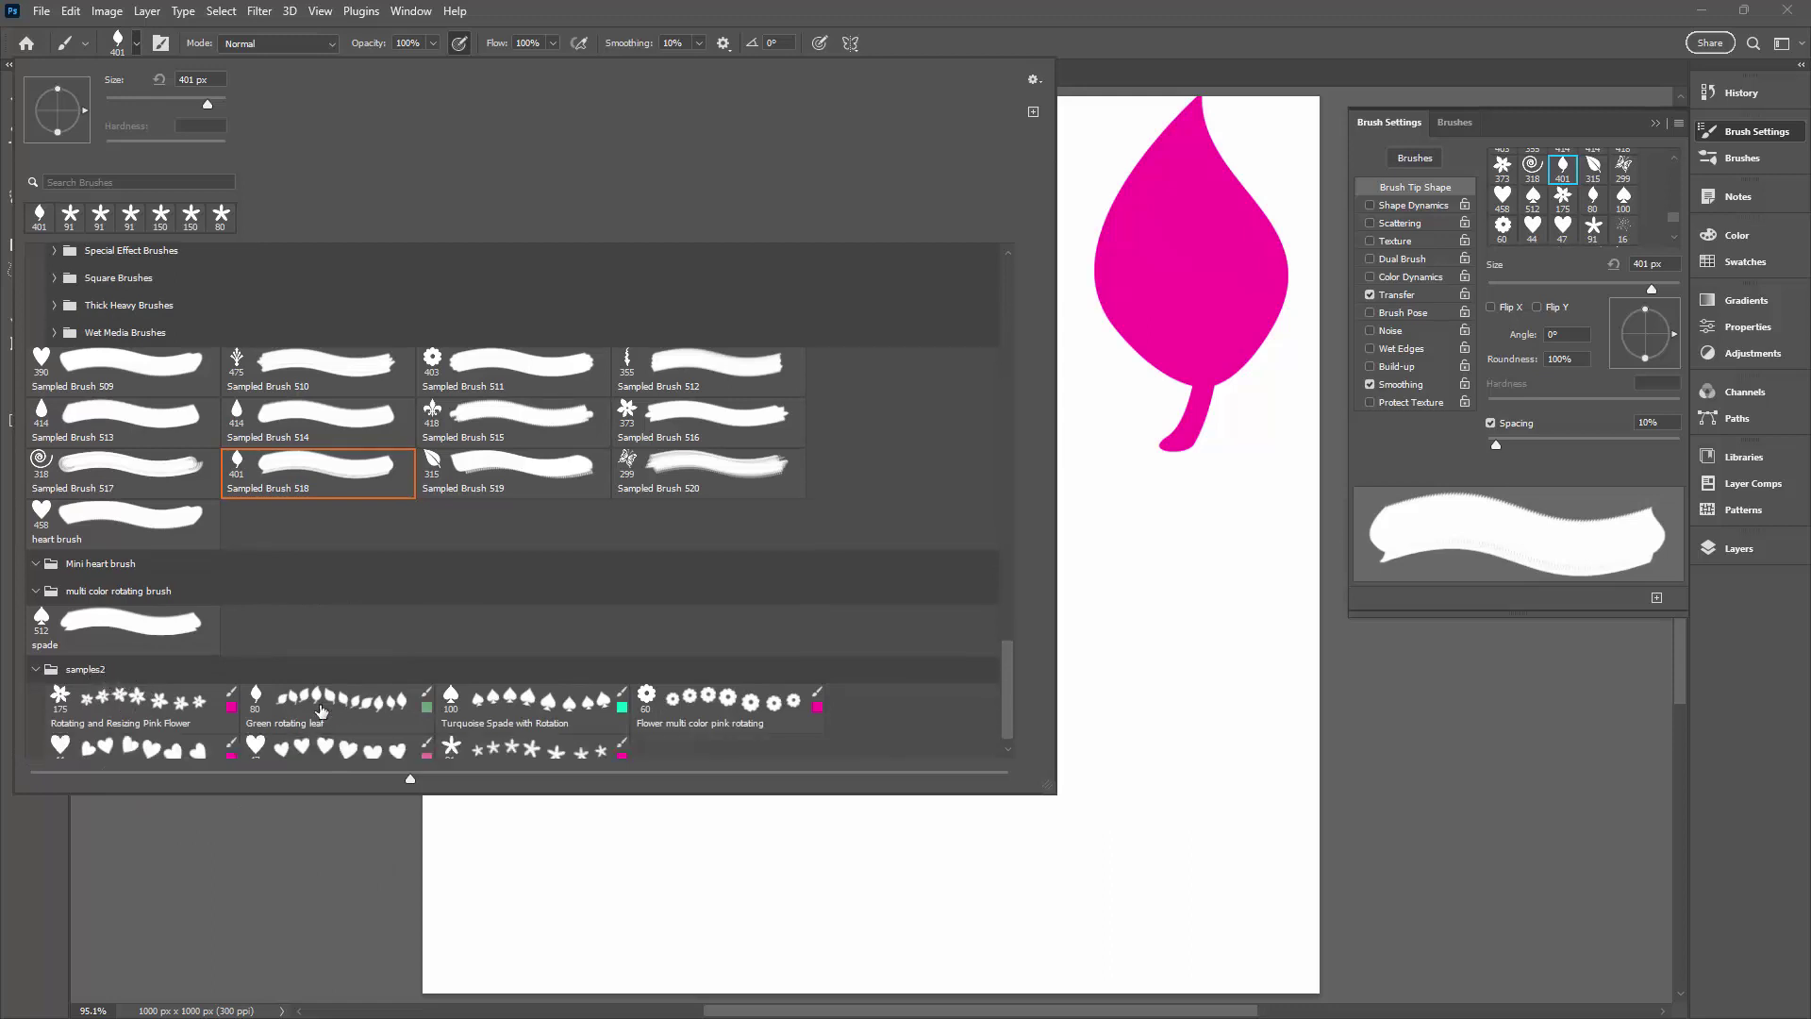
scroll(321, 712, down, 1)
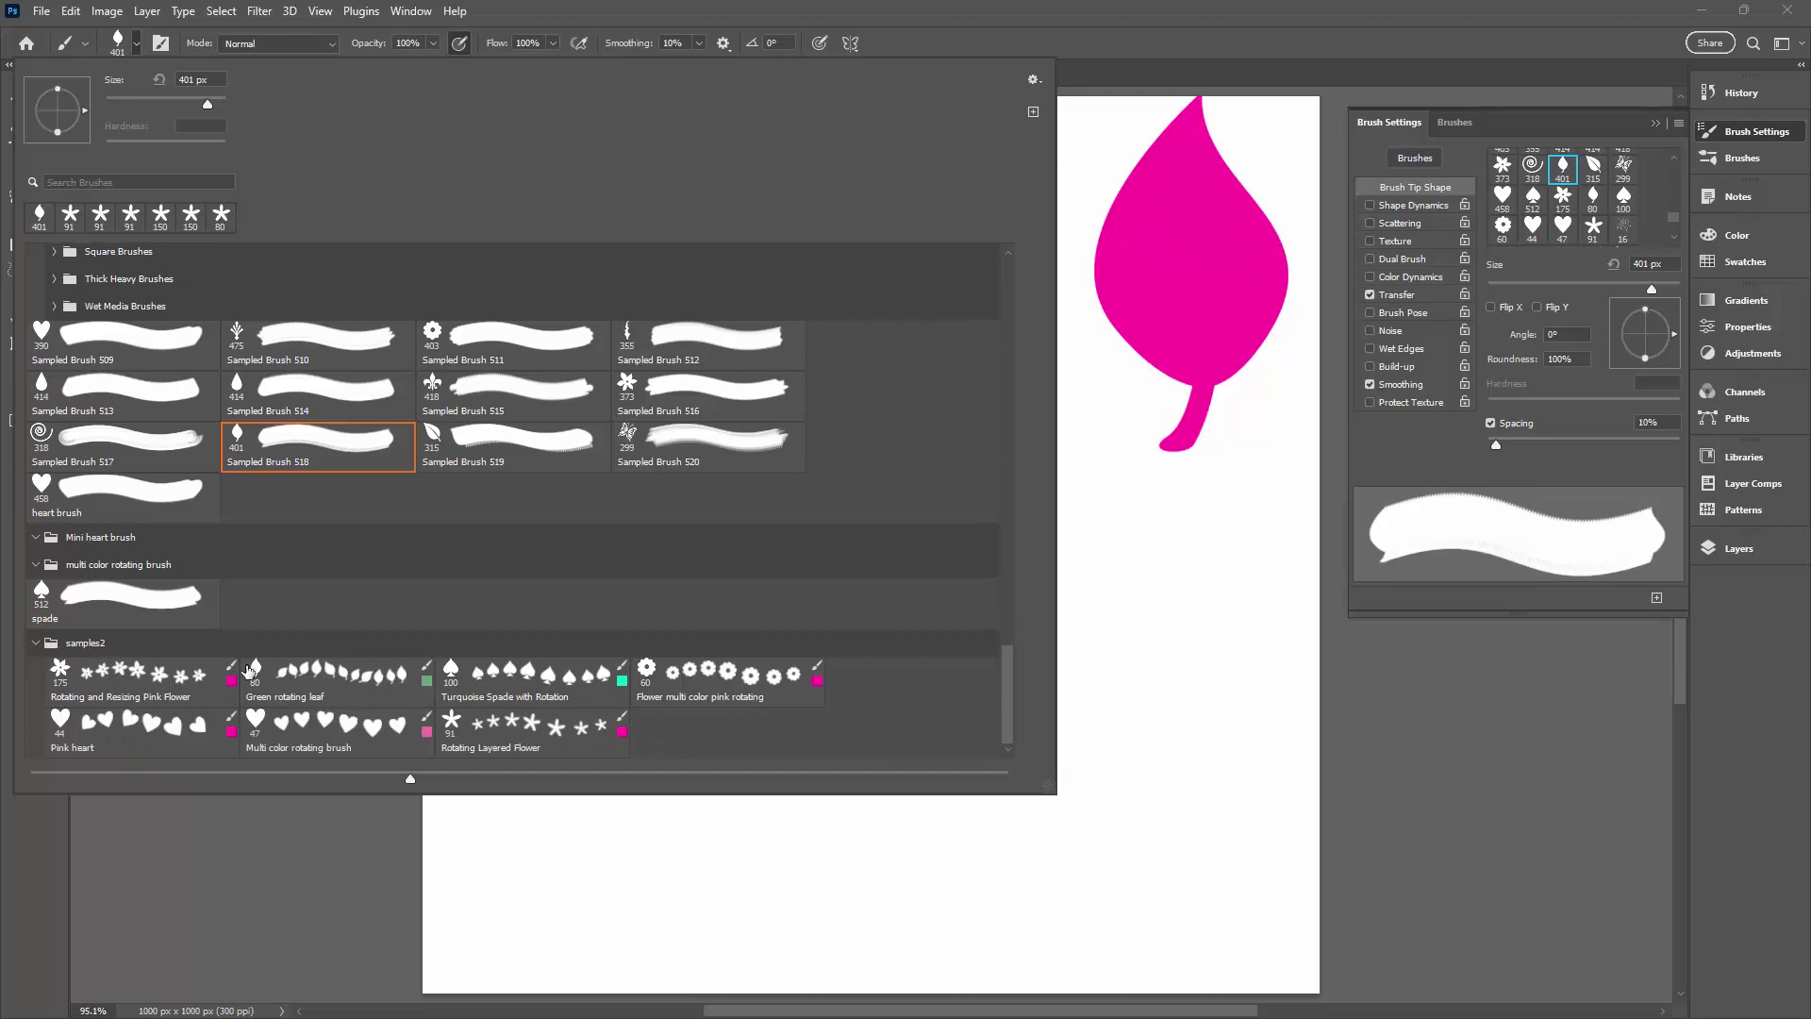
click(521, 725)
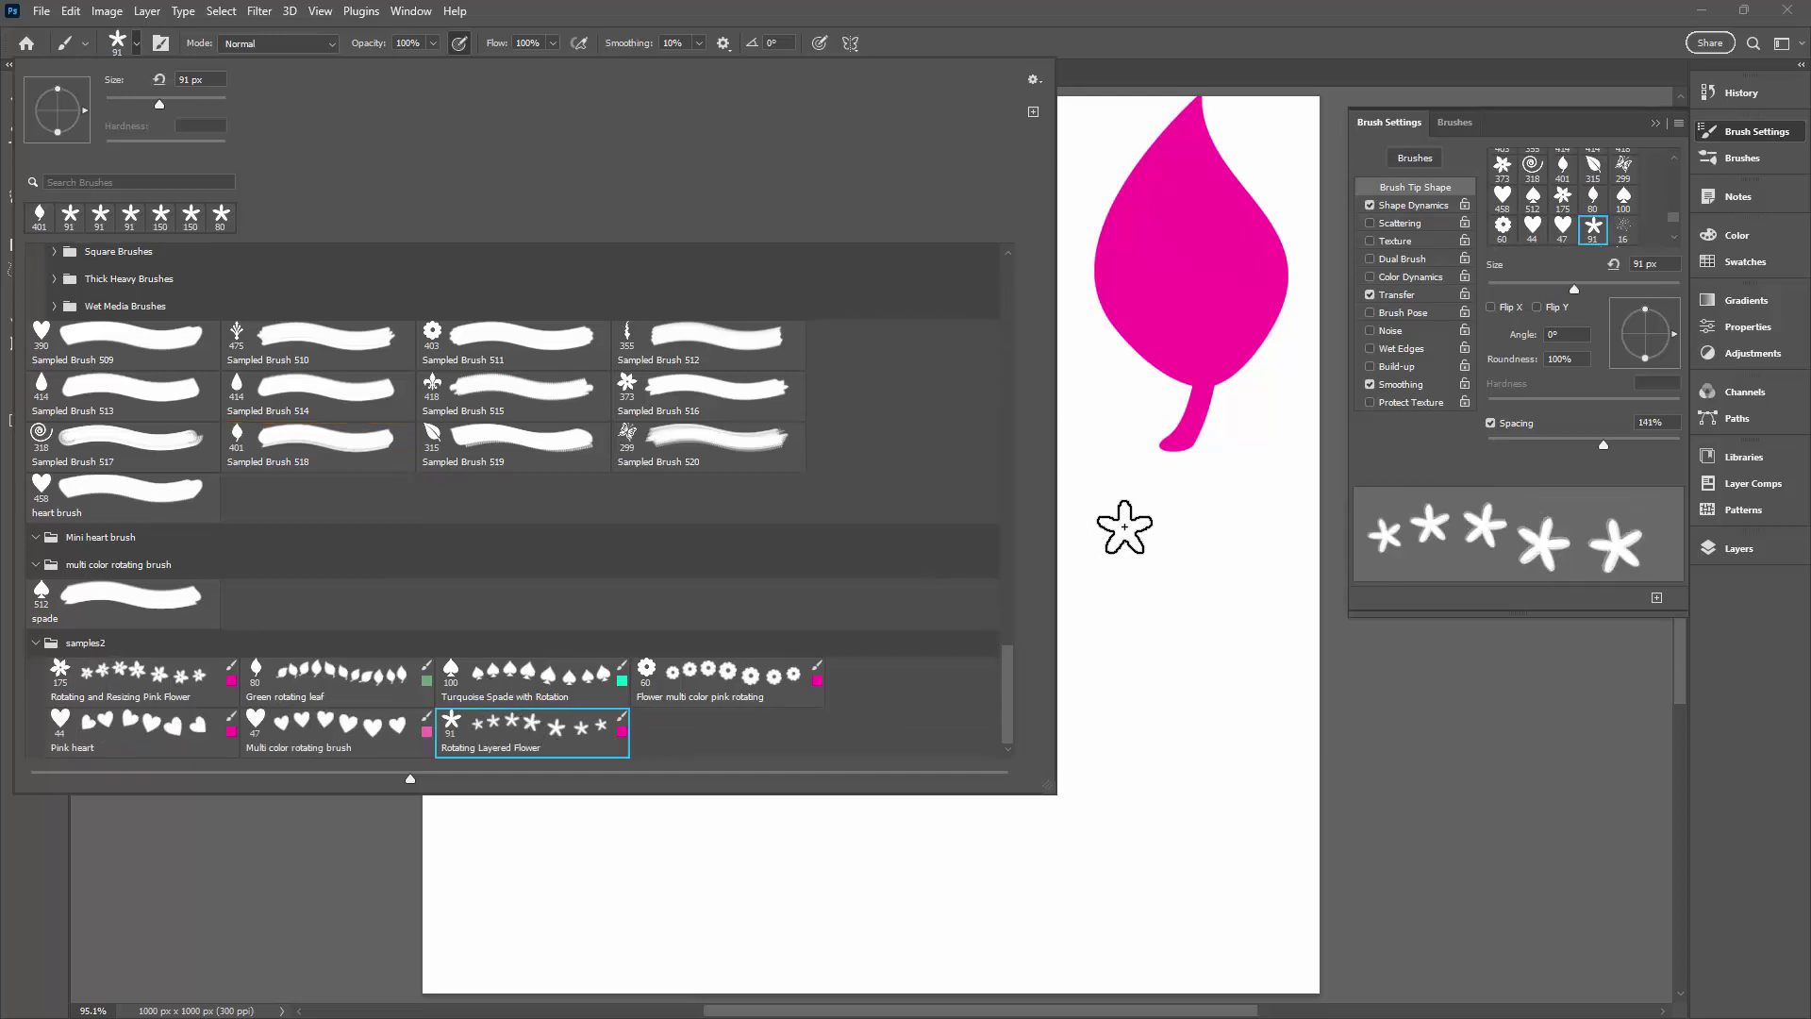
click(1093, 42)
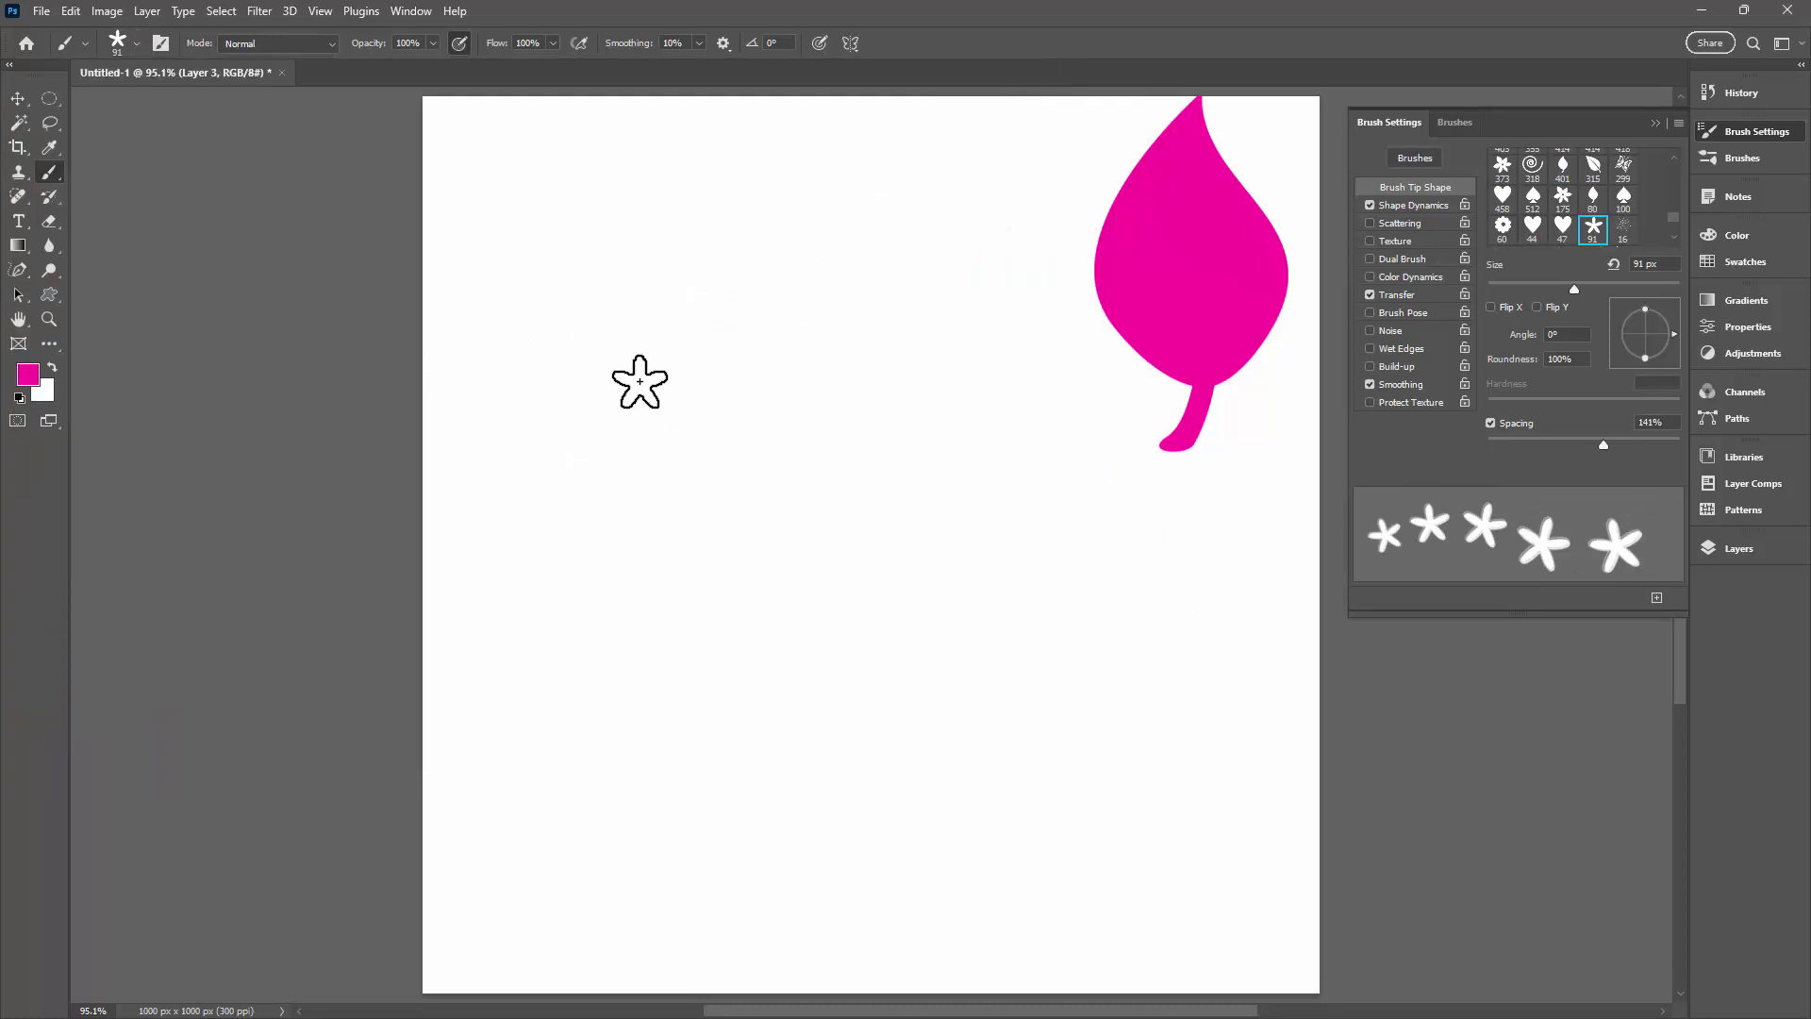
Paint a curved test stroke of pink flowers, then undo it.
click(521, 410)
mouse_move(604, 425)
mouse_down()
mouse_move(788, 804)
mouse_move(949, 642)
mouse_up()
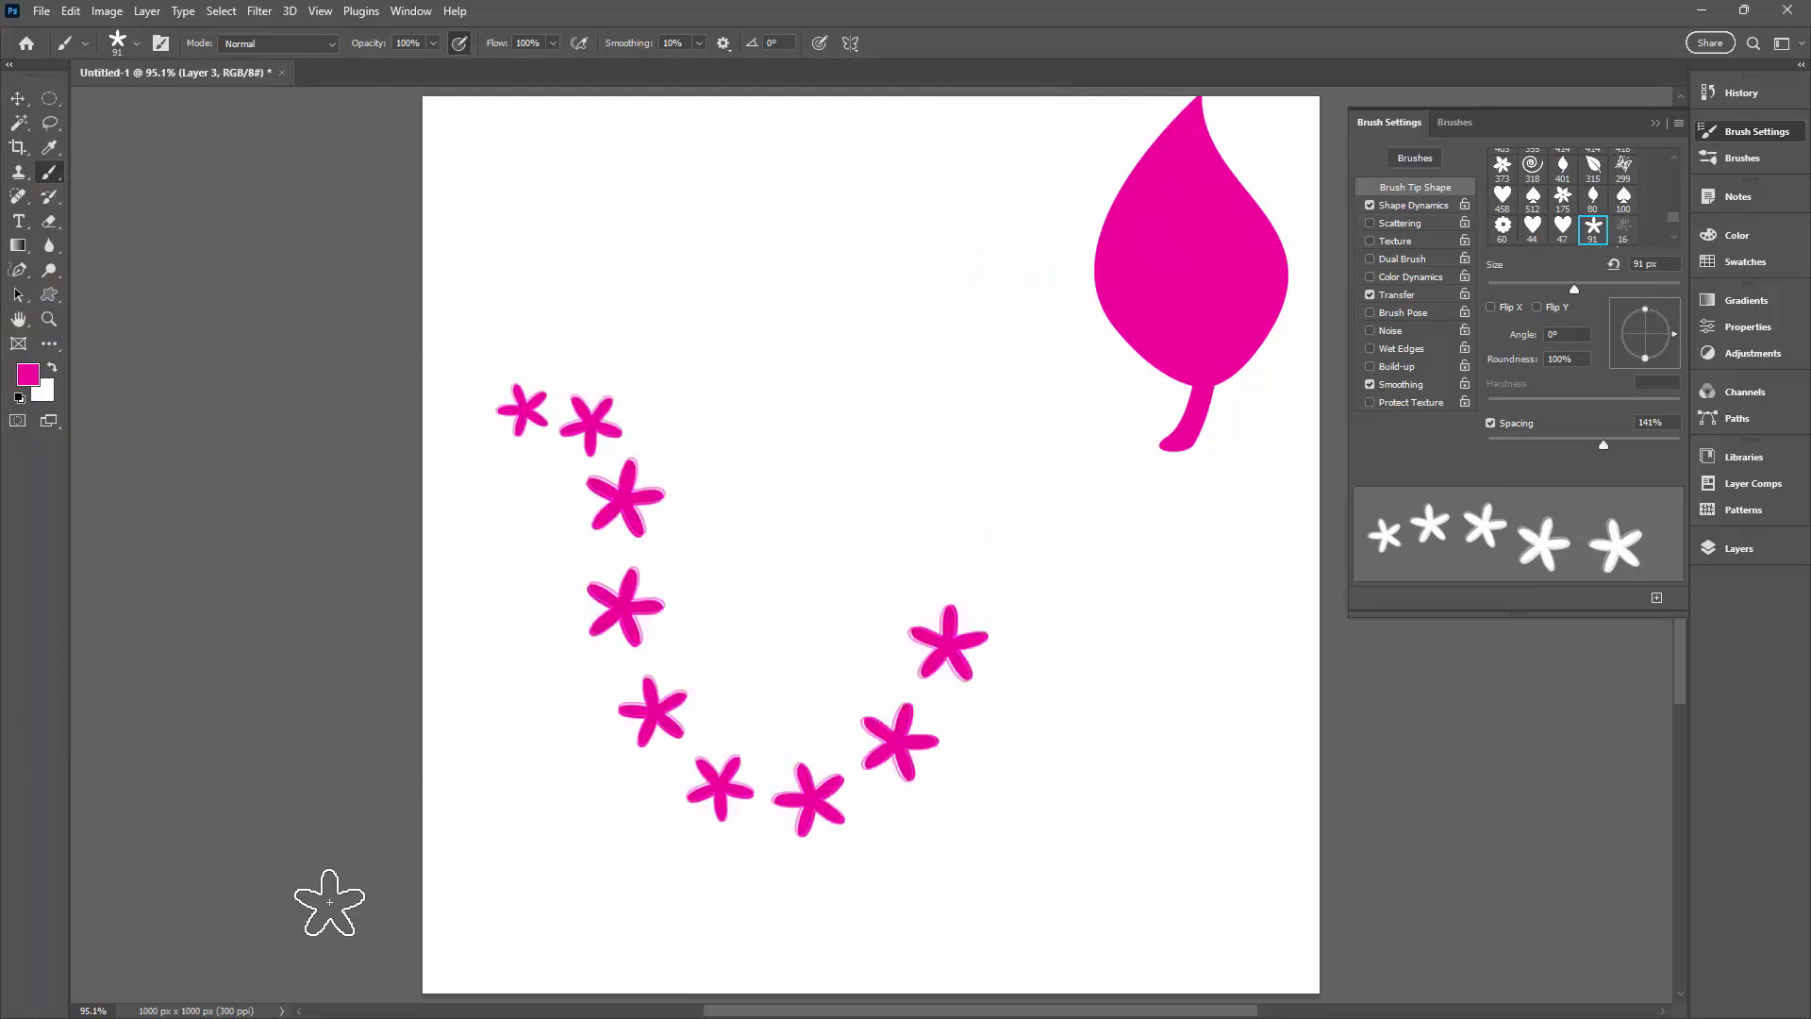
key(ctrl+z)
key(ctrl+z)
key(ctrl+z)
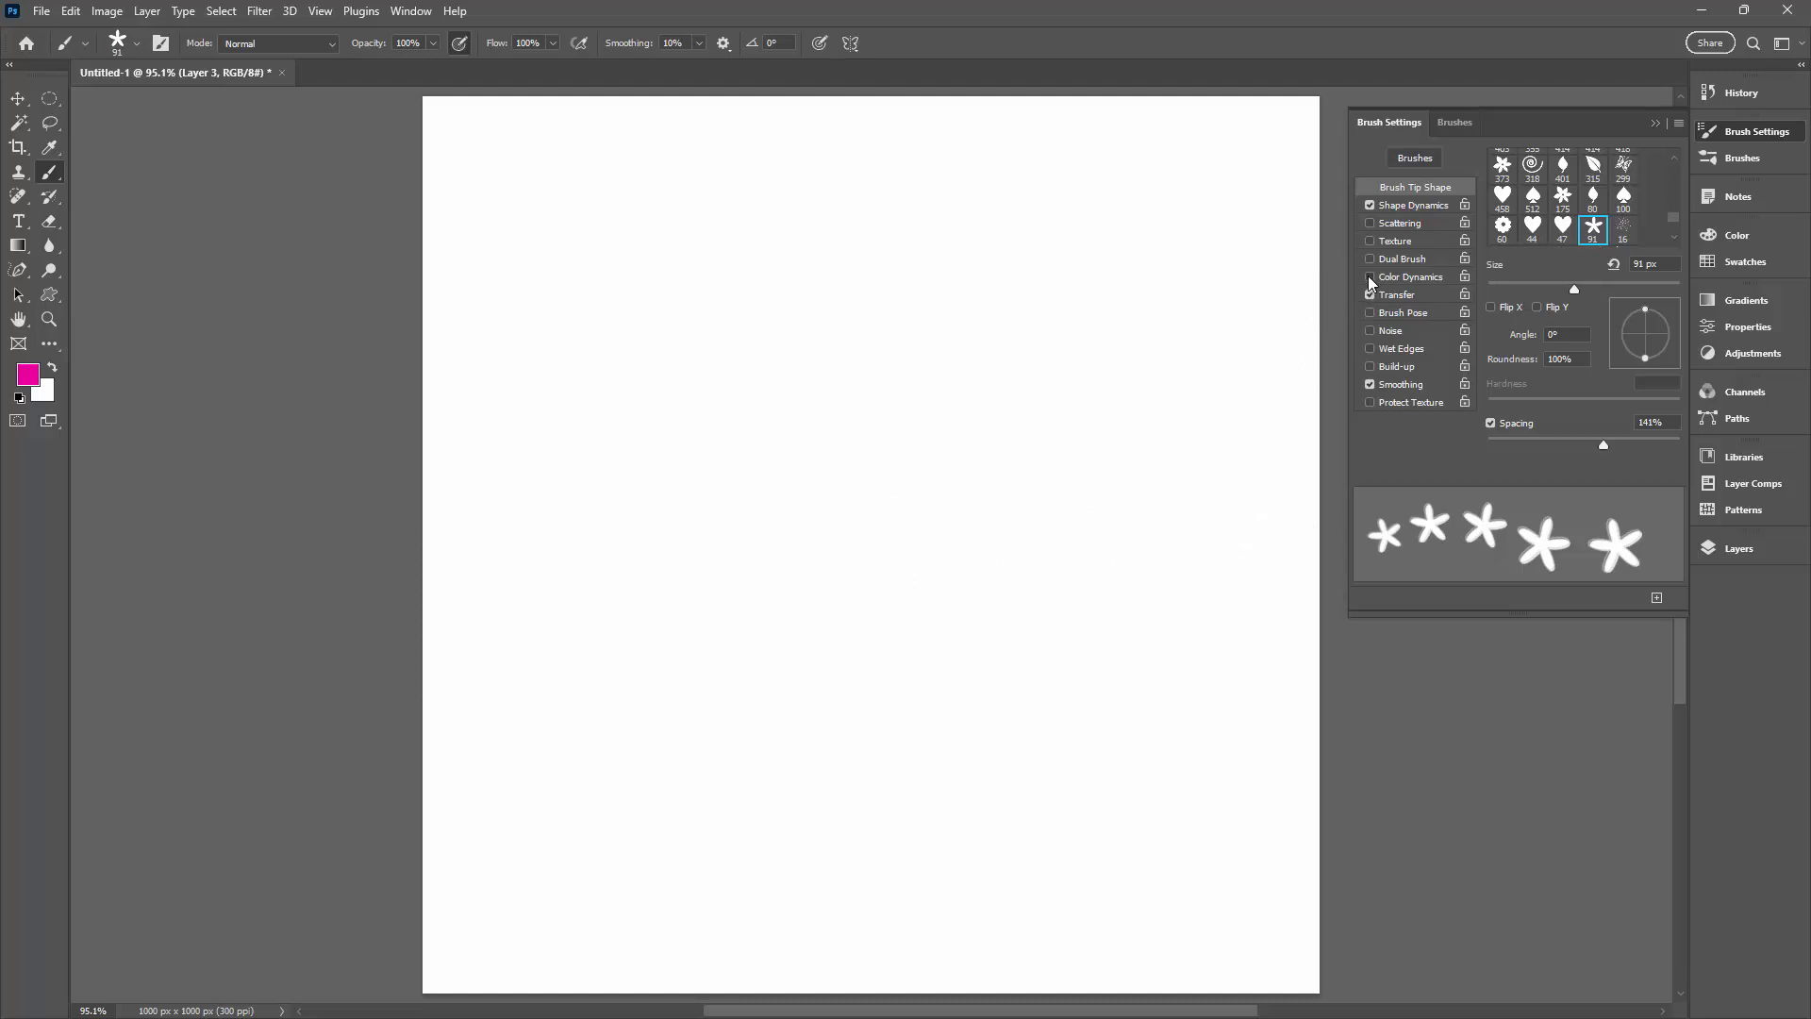
Turn on Color Dynamics for the flower brush and set the background colour to pink f06eaa.
click(1392, 277)
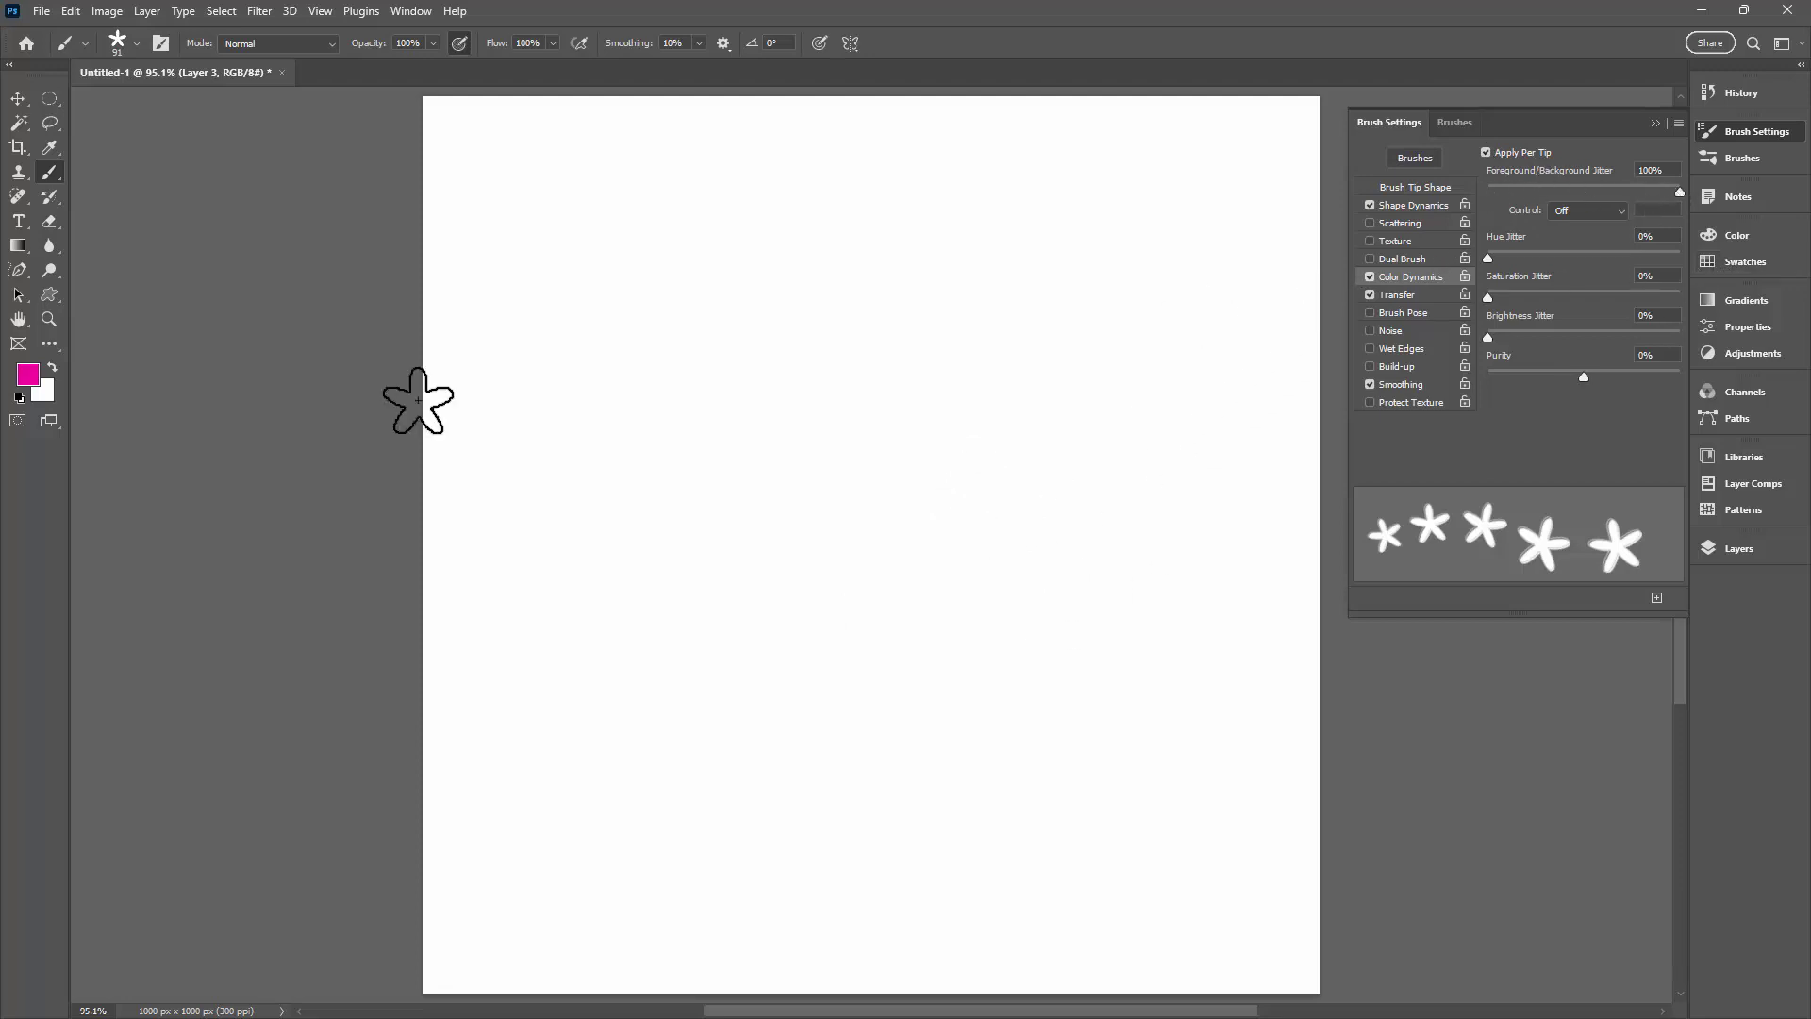
click(47, 396)
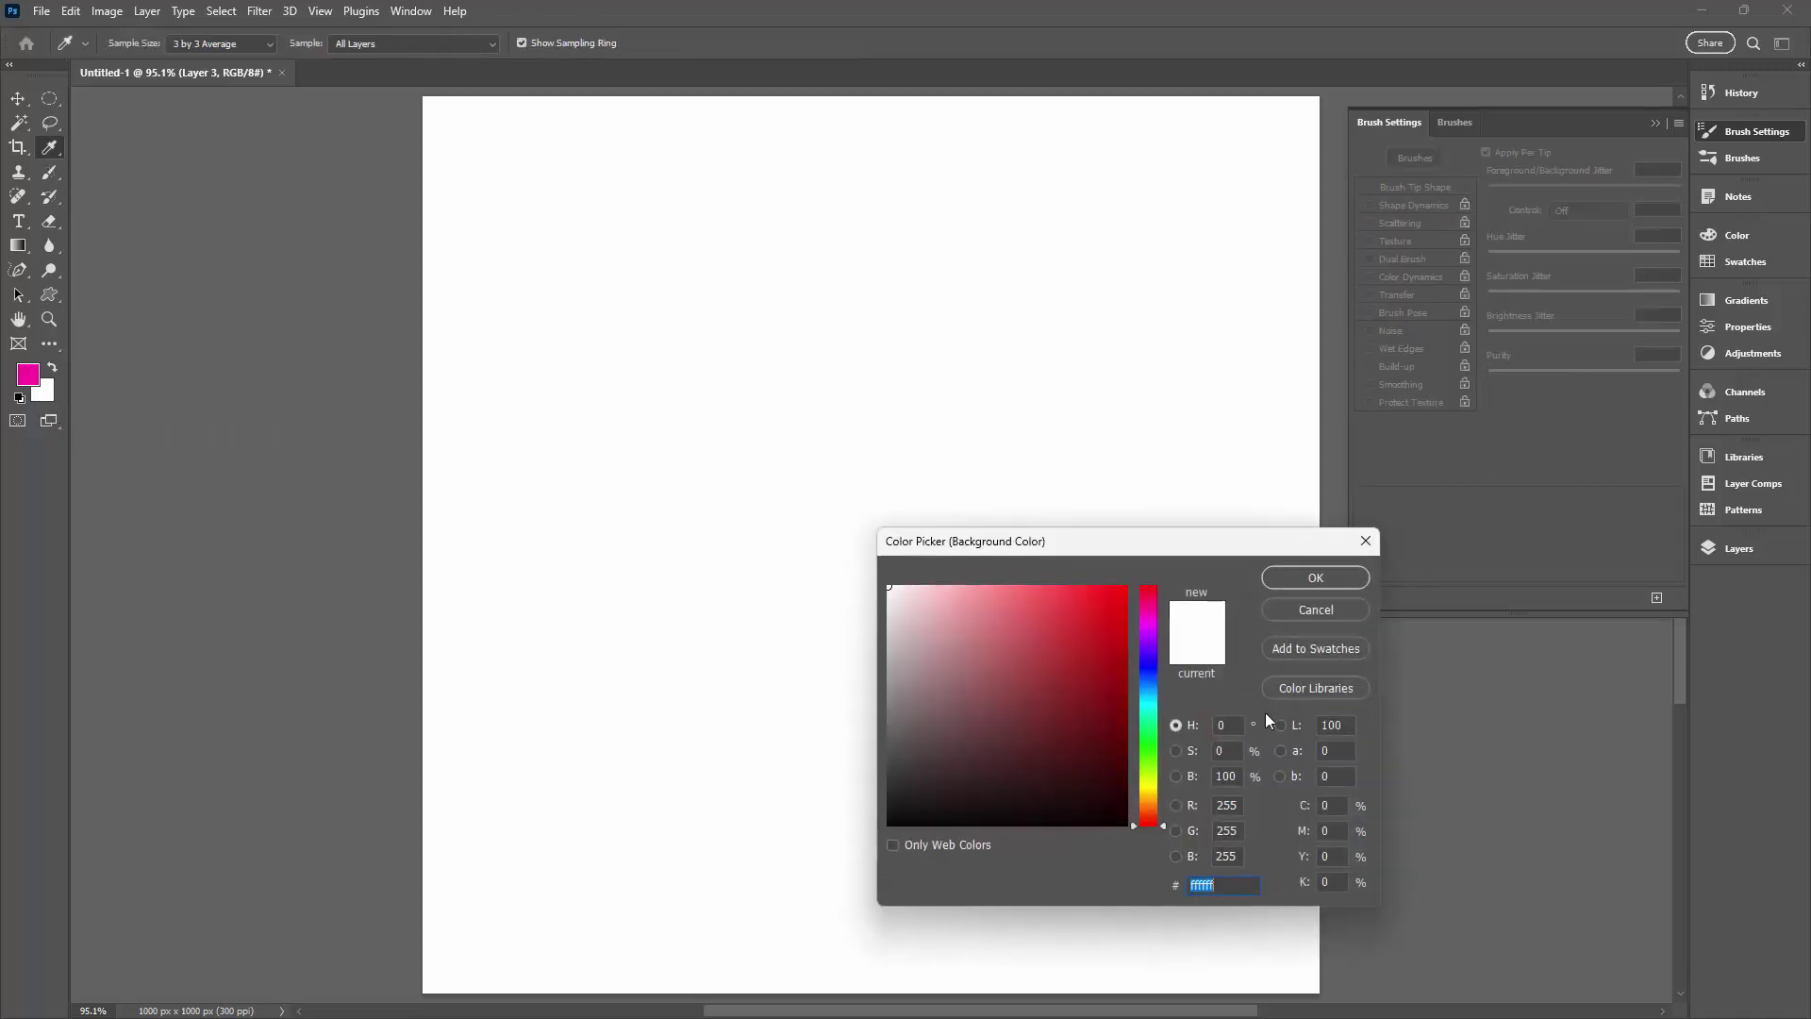
click(1732, 263)
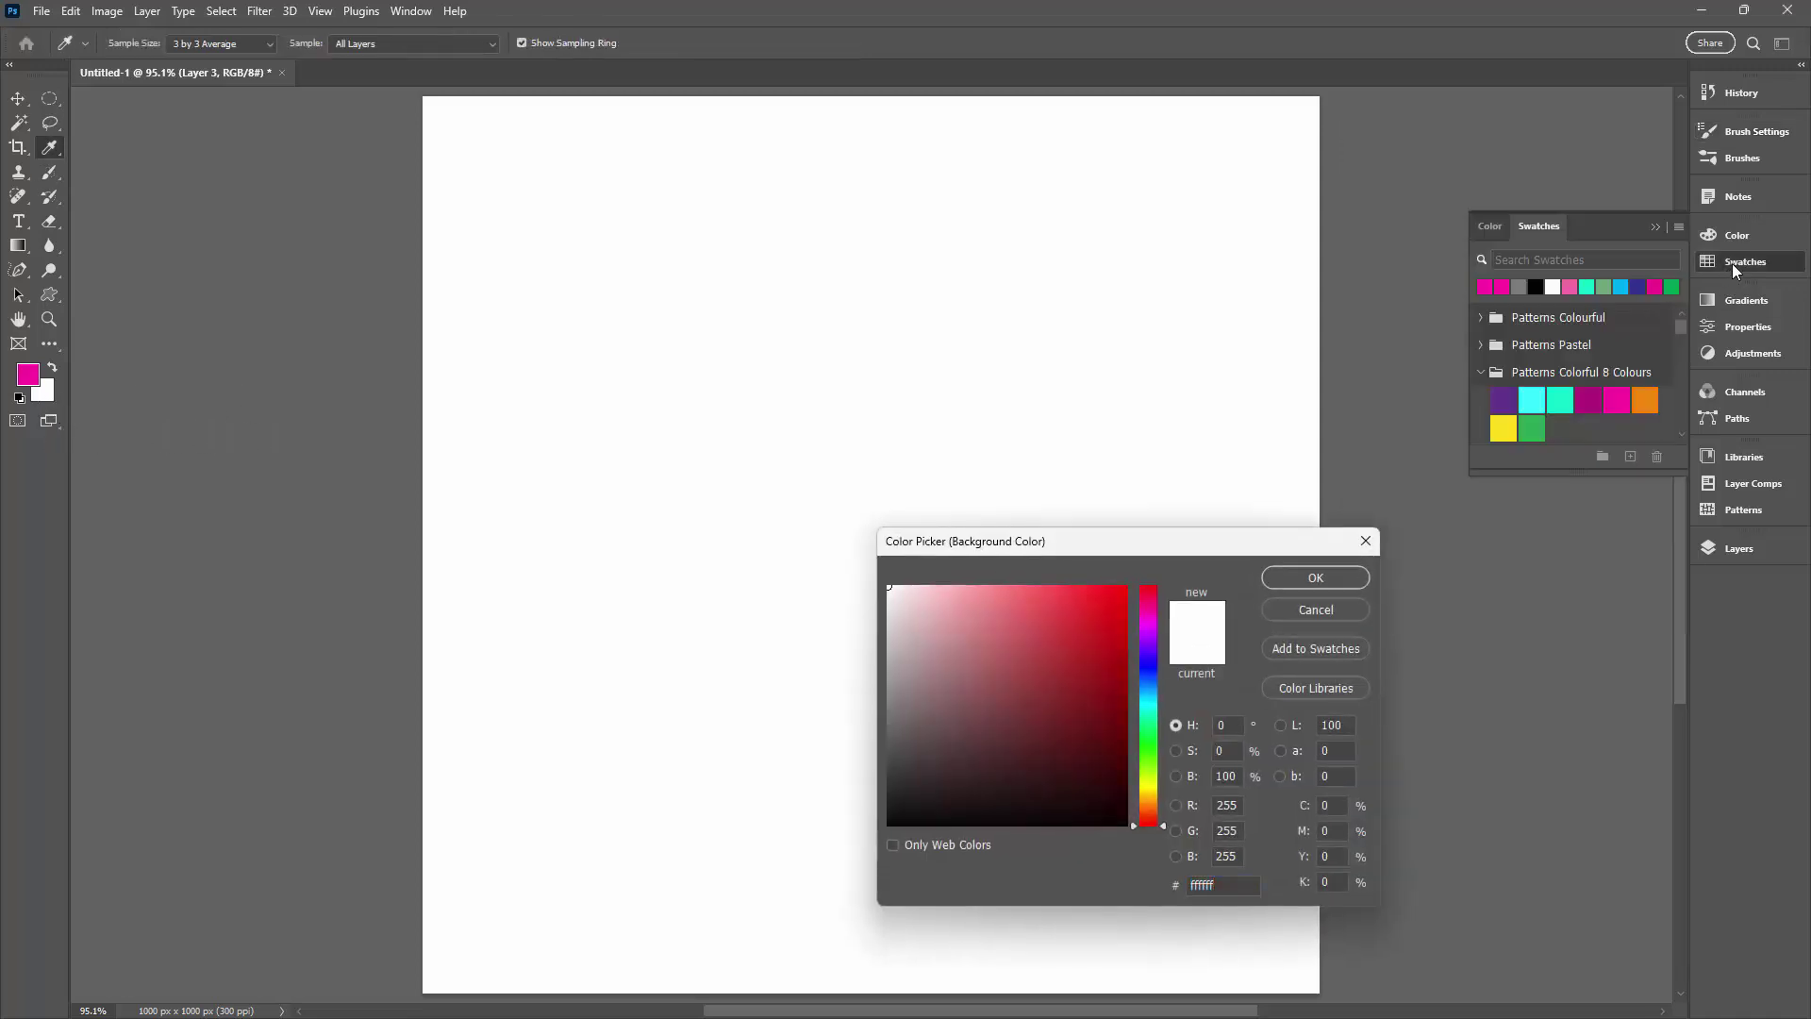
click(1569, 284)
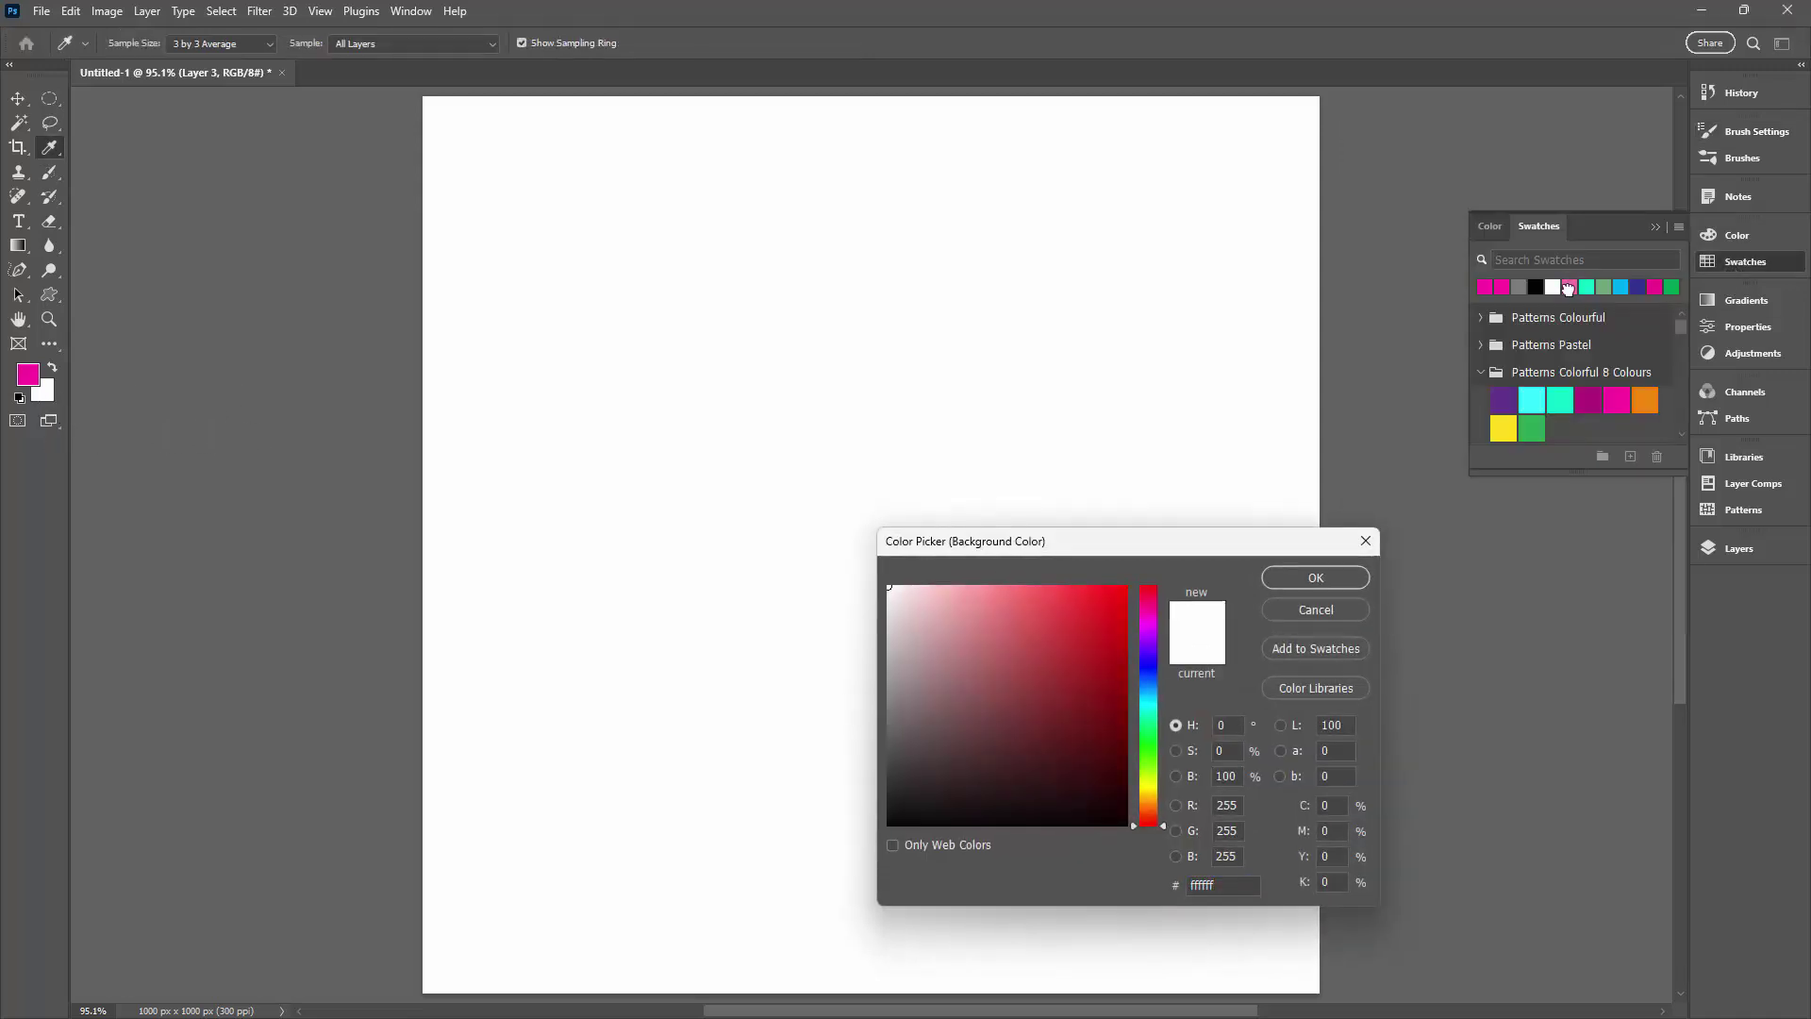
click(1316, 578)
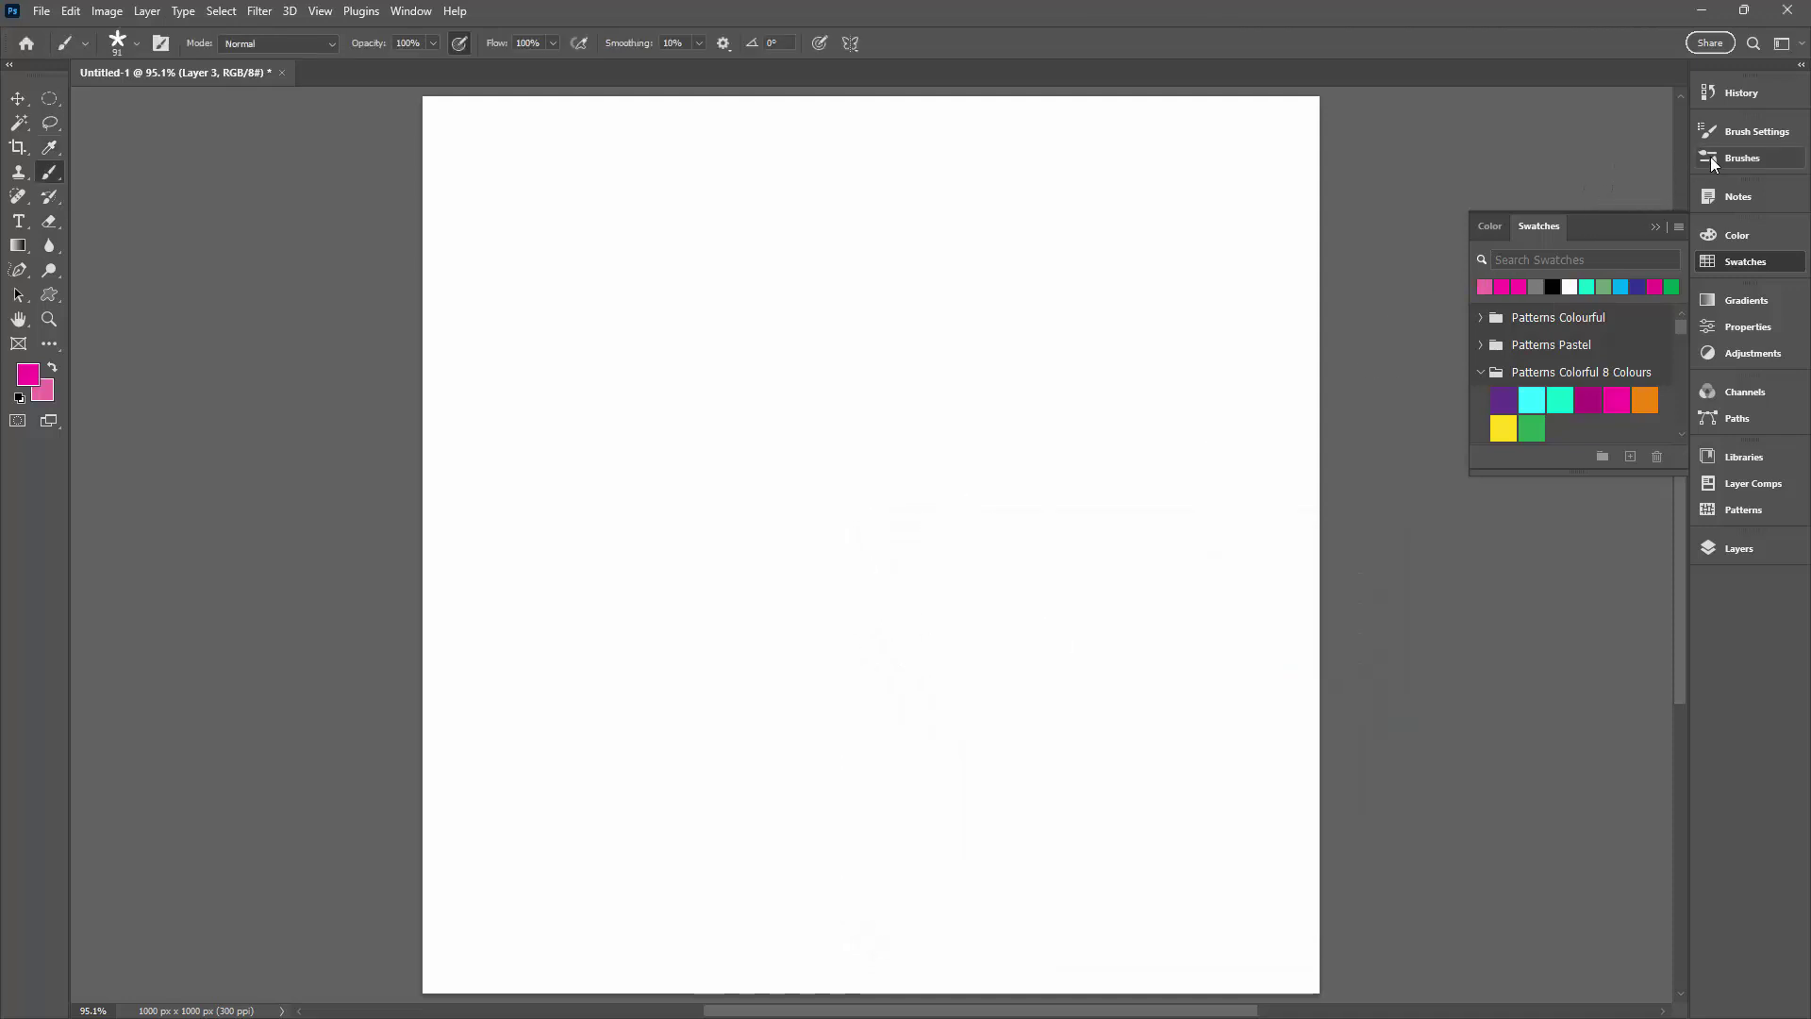
click(1730, 133)
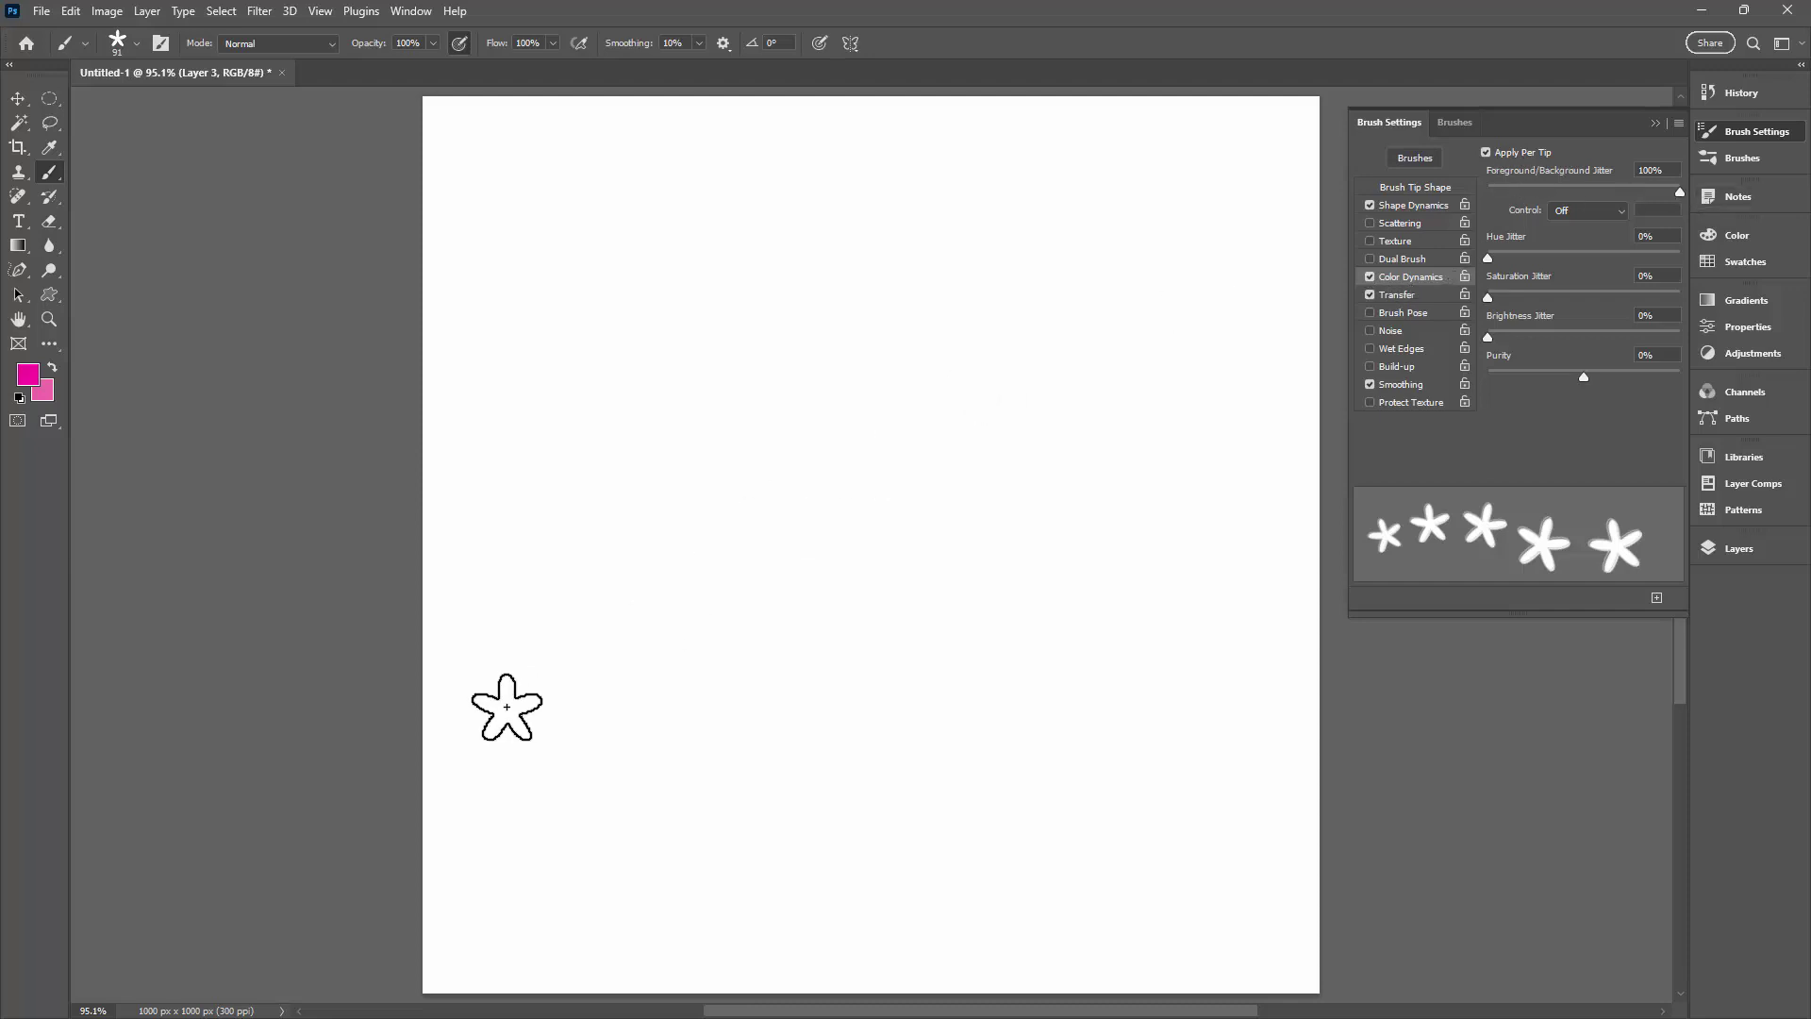
mouse_move(511, 706)
mouse_down()
mouse_move(528, 615)
mouse_move(716, 404)
mouse_move(818, 420)
mouse_move(967, 806)
mouse_move(1118, 810)
mouse_move(1189, 656)
mouse_move(1155, 393)
mouse_move(999, 316)
mouse_up()
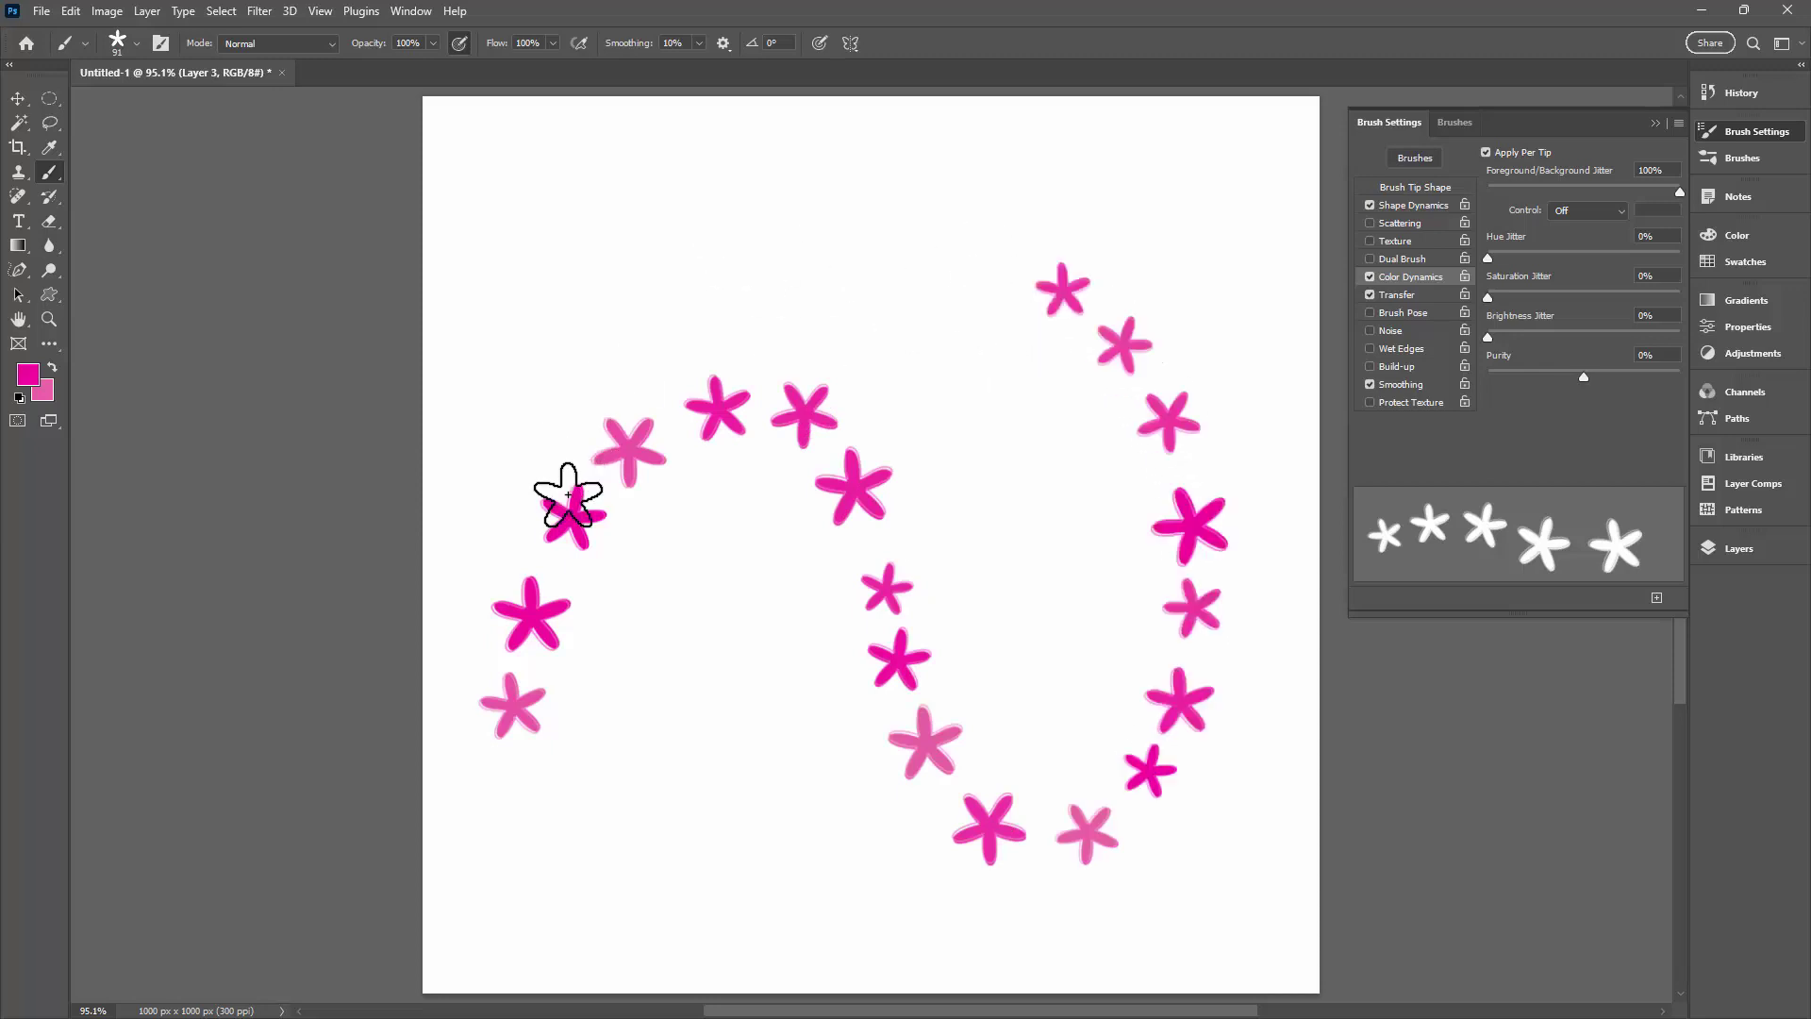
key(ctrl+z)
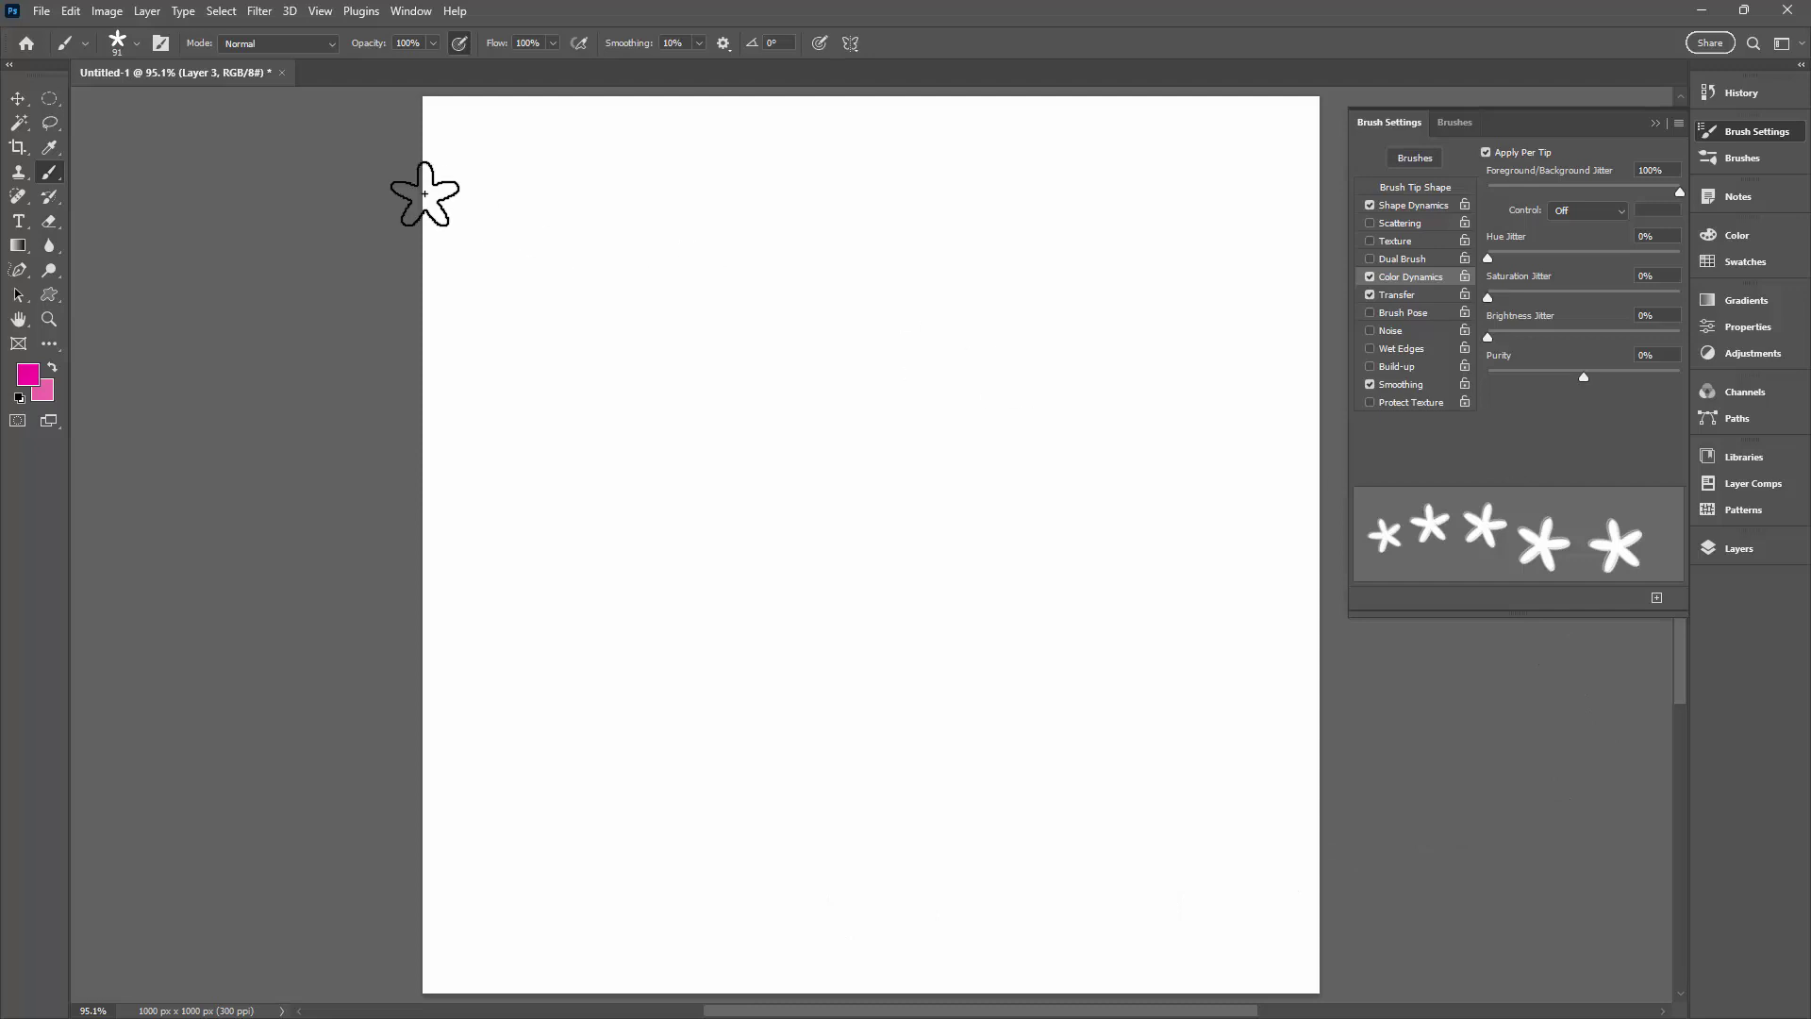
Save a new brush preset named 'layered flower alternating colours' with Include Color ticked.
click(138, 44)
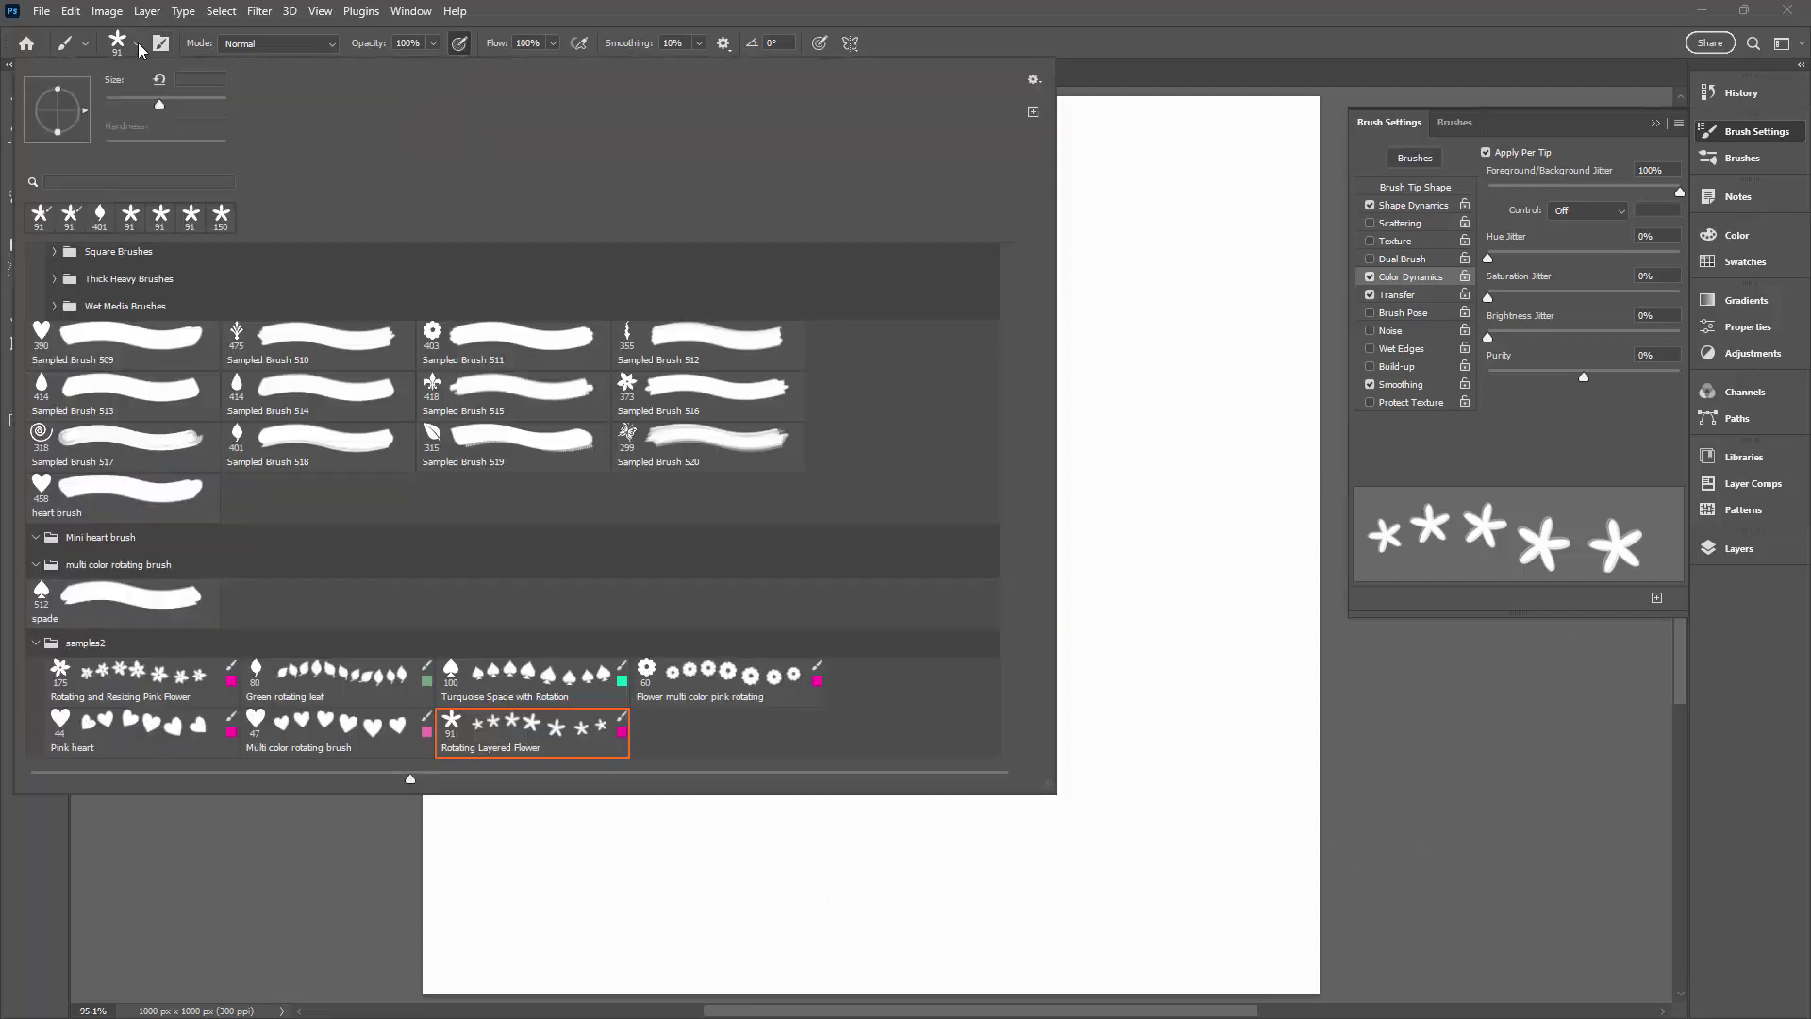
click(1034, 81)
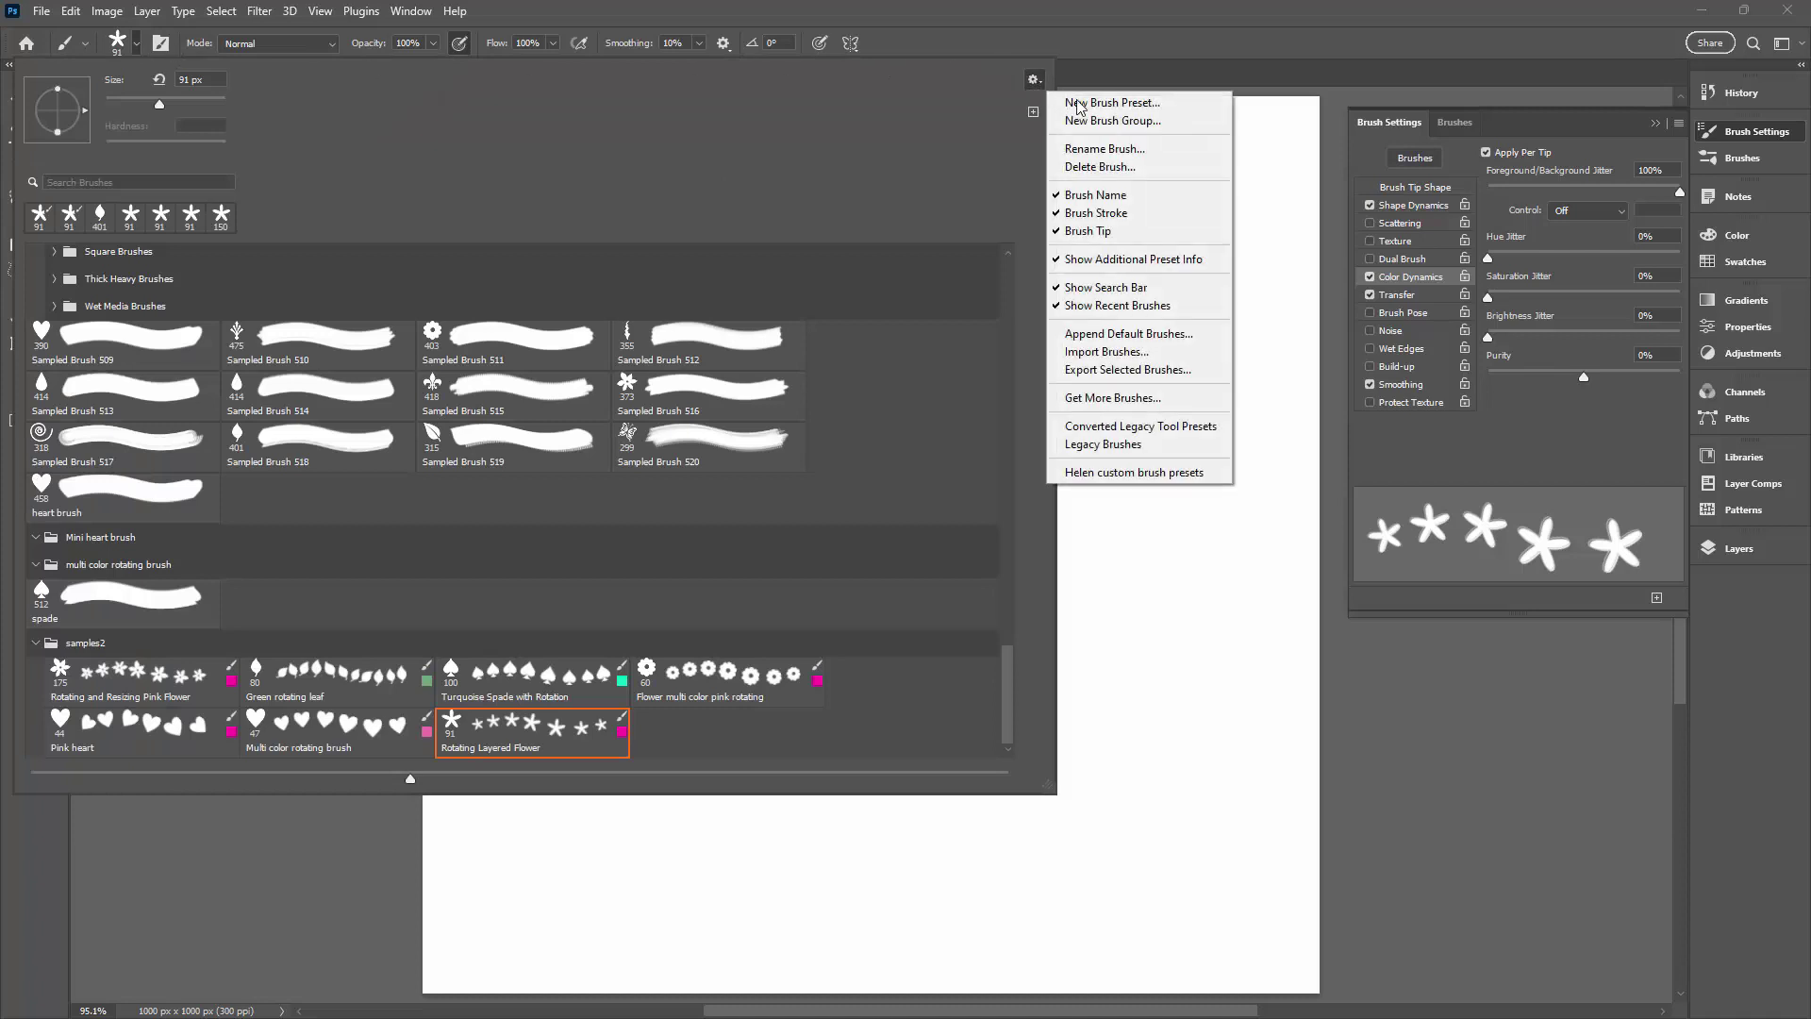
click(1084, 103)
key(BackSpace)
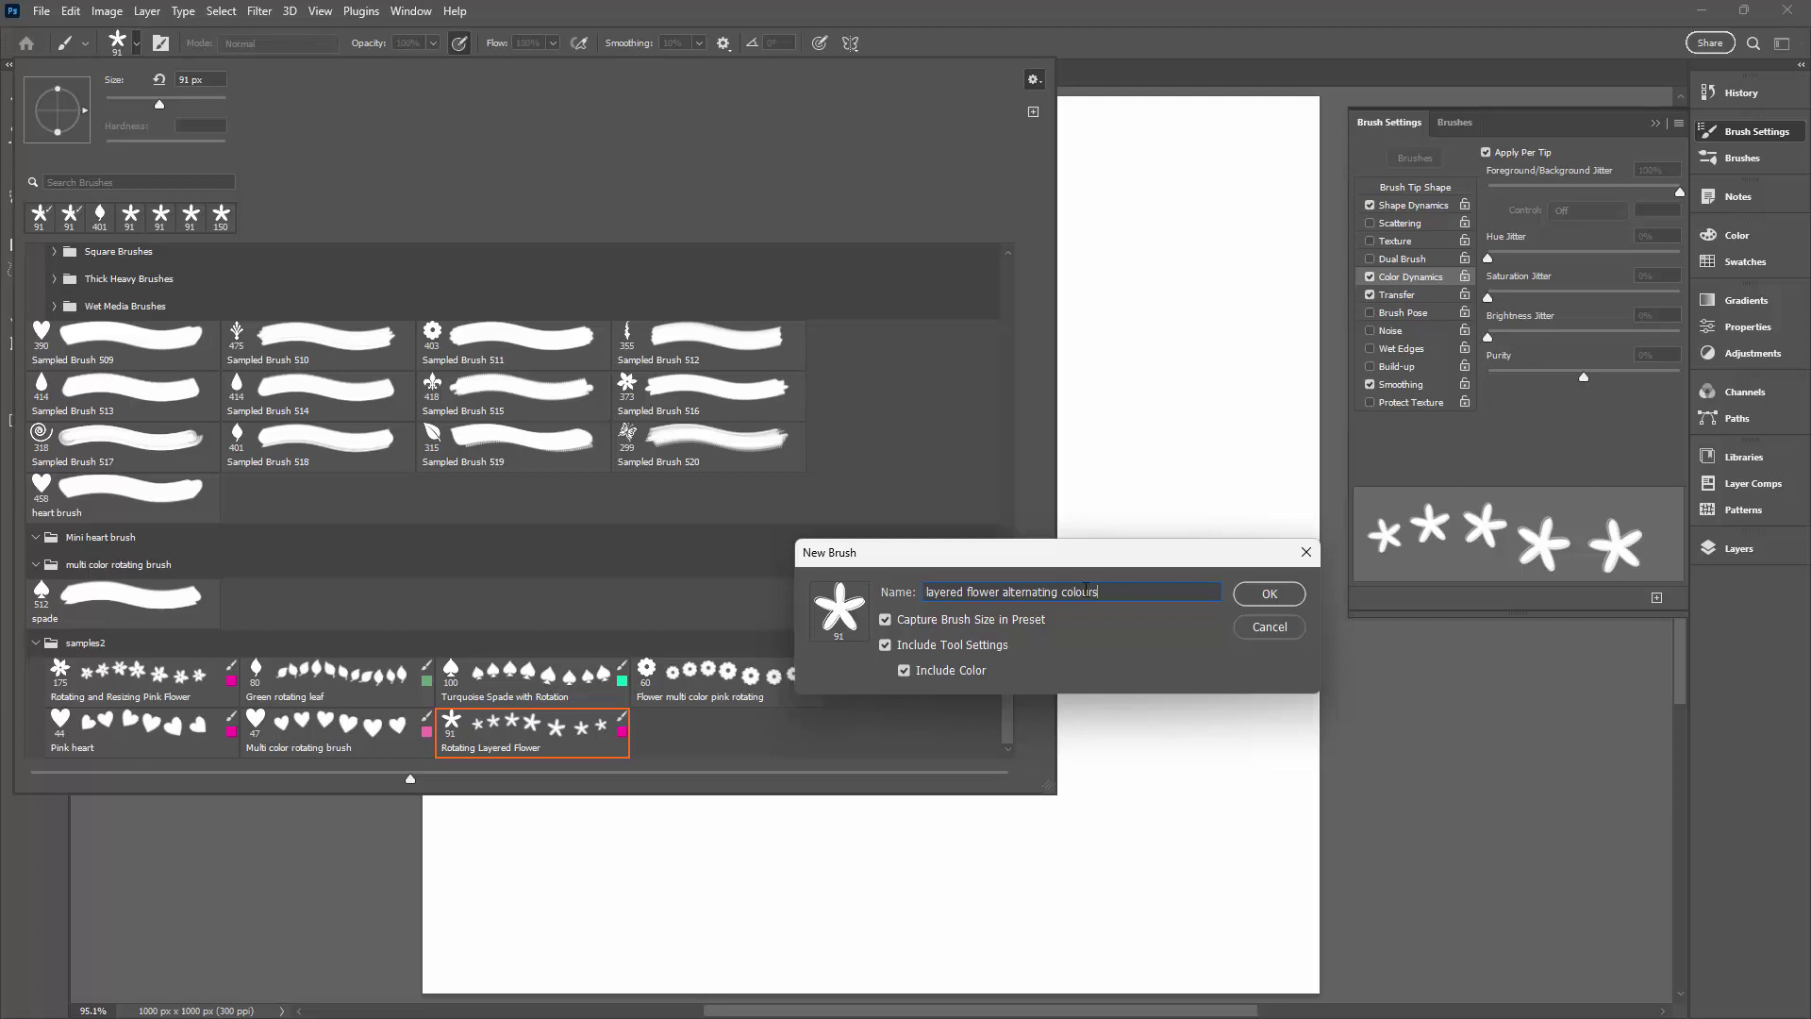
click(904, 668)
click(1277, 596)
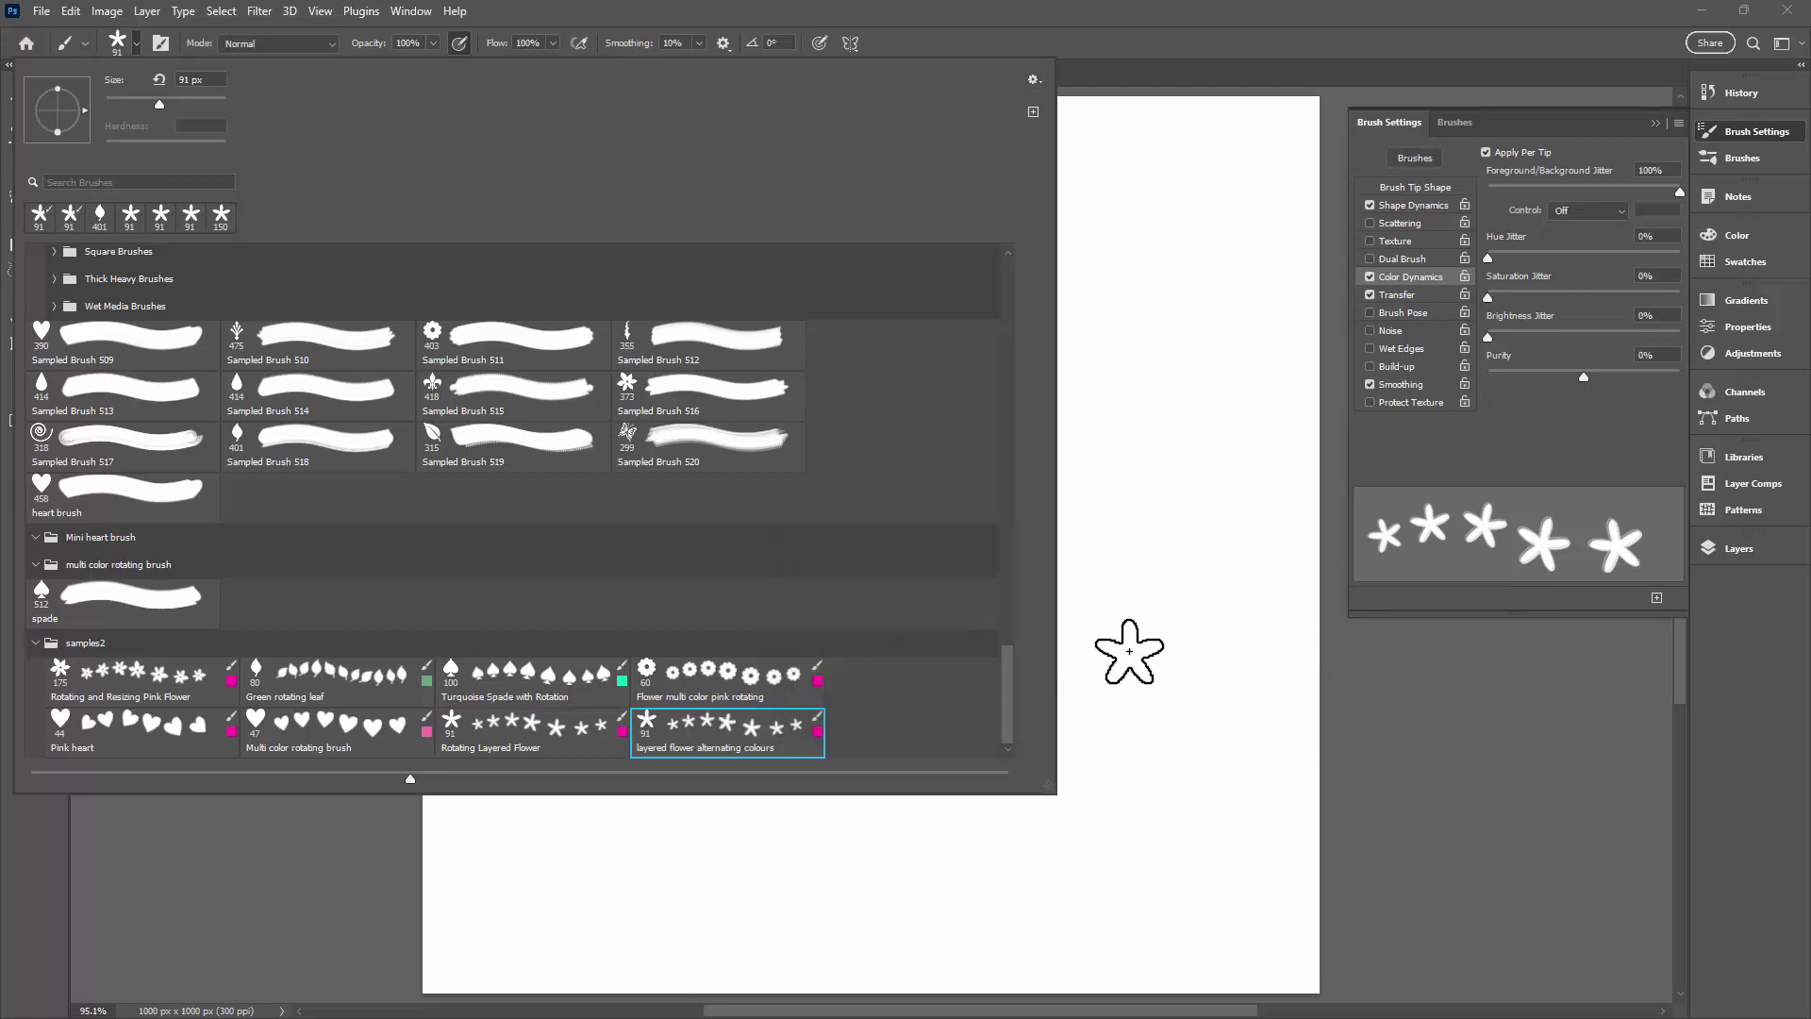
Paint a curved stroke of pink flowers on the left, then reset colours to black and white.
click(1032, 49)
mouse_move(642, 263)
mouse_down()
mouse_move(788, 893)
mouse_move(1126, 859)
mouse_up()
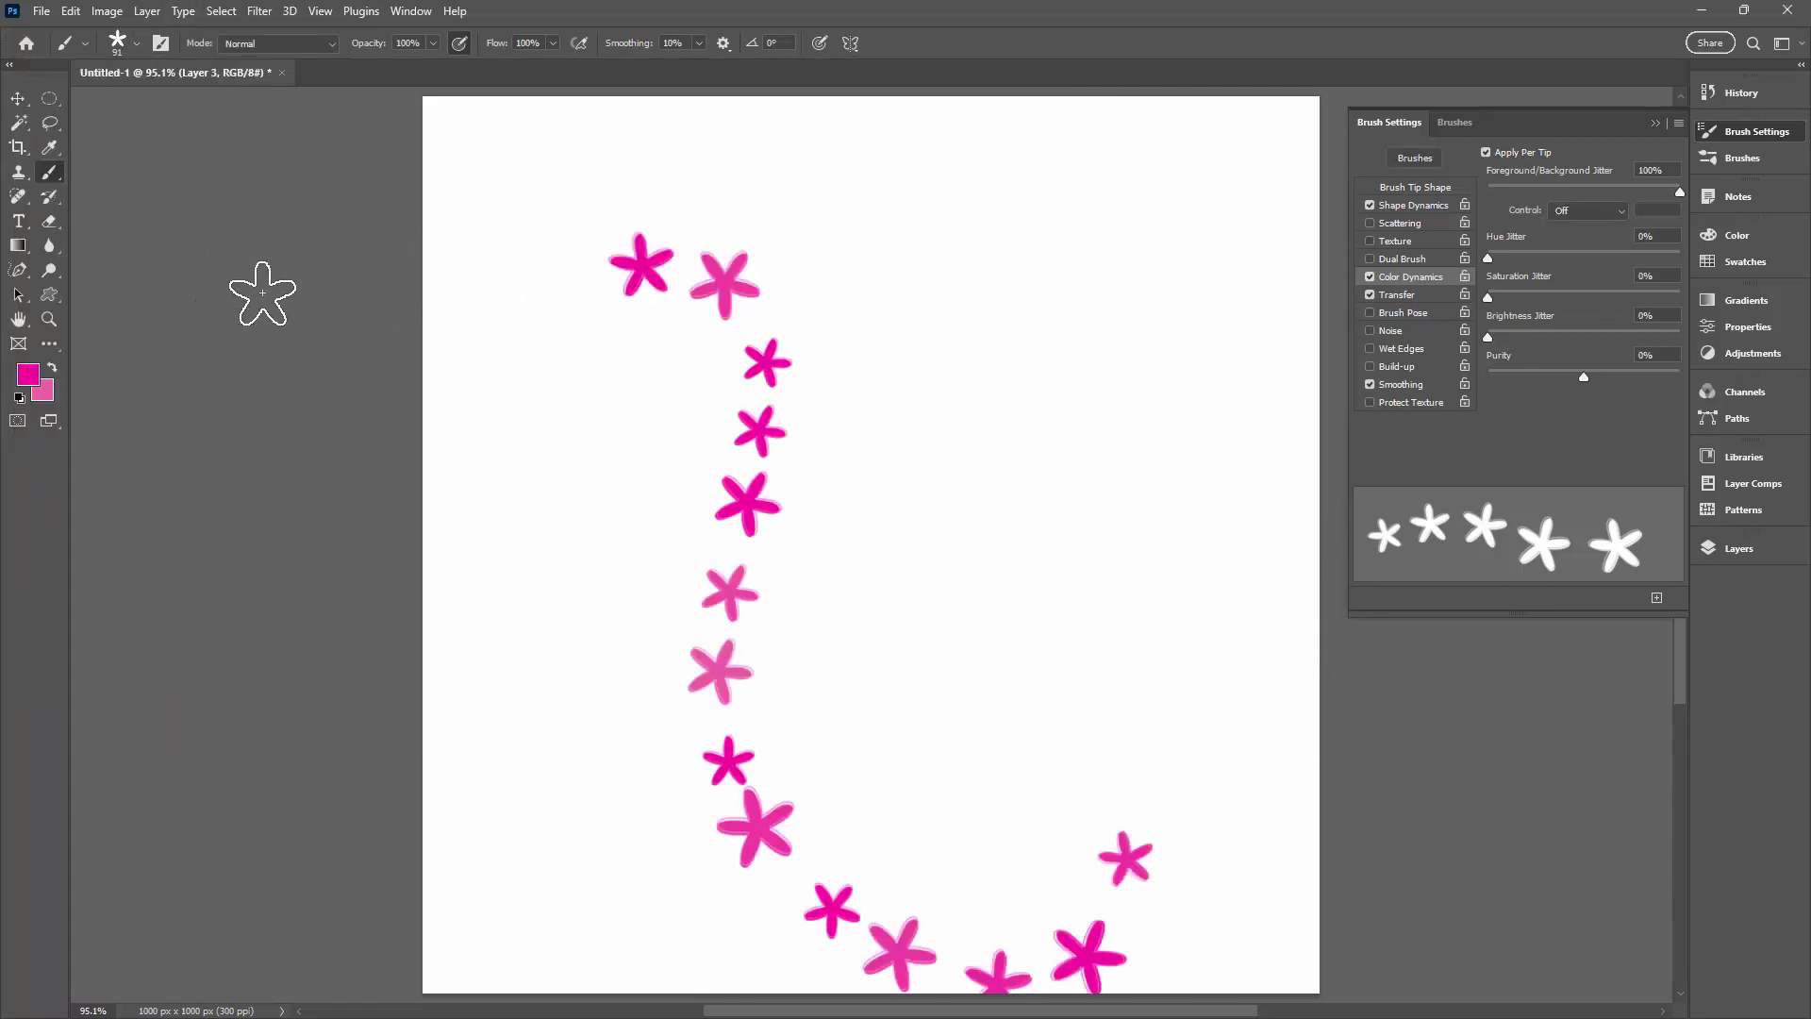
key(d)
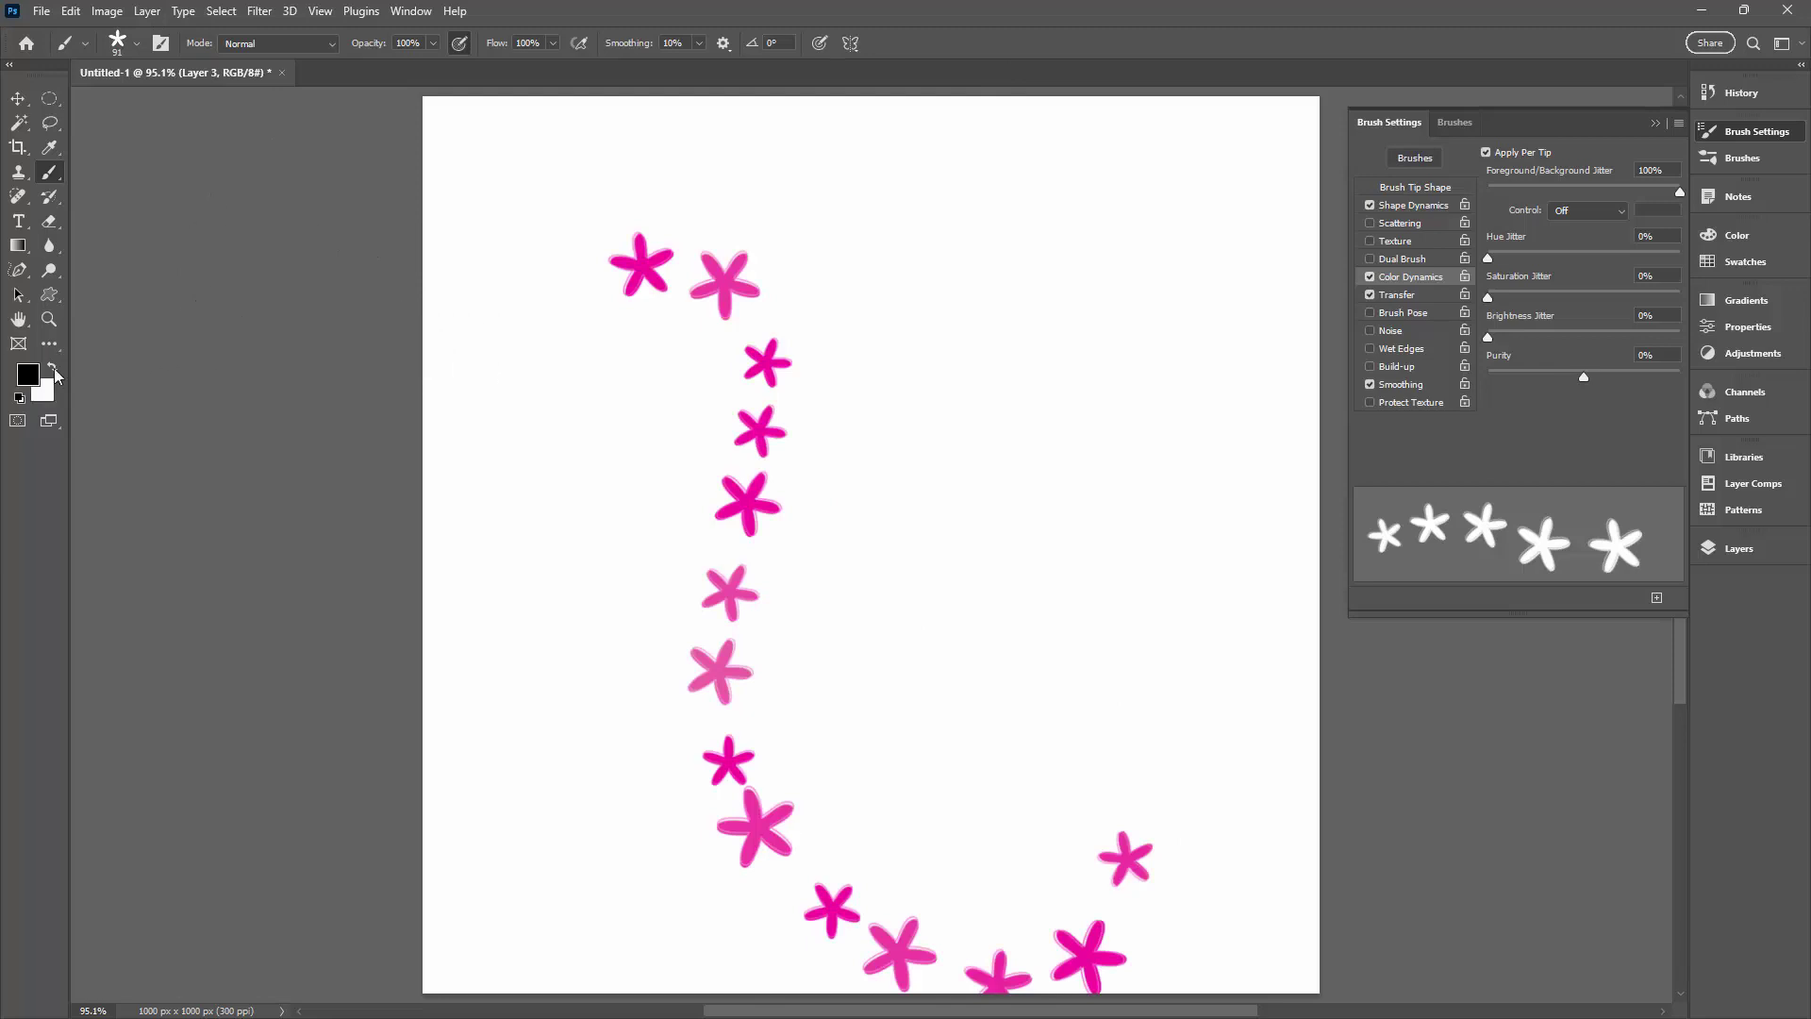
Select the 'layered flower alternating colours' preset and paint a second flower stroke on the right.
click(134, 43)
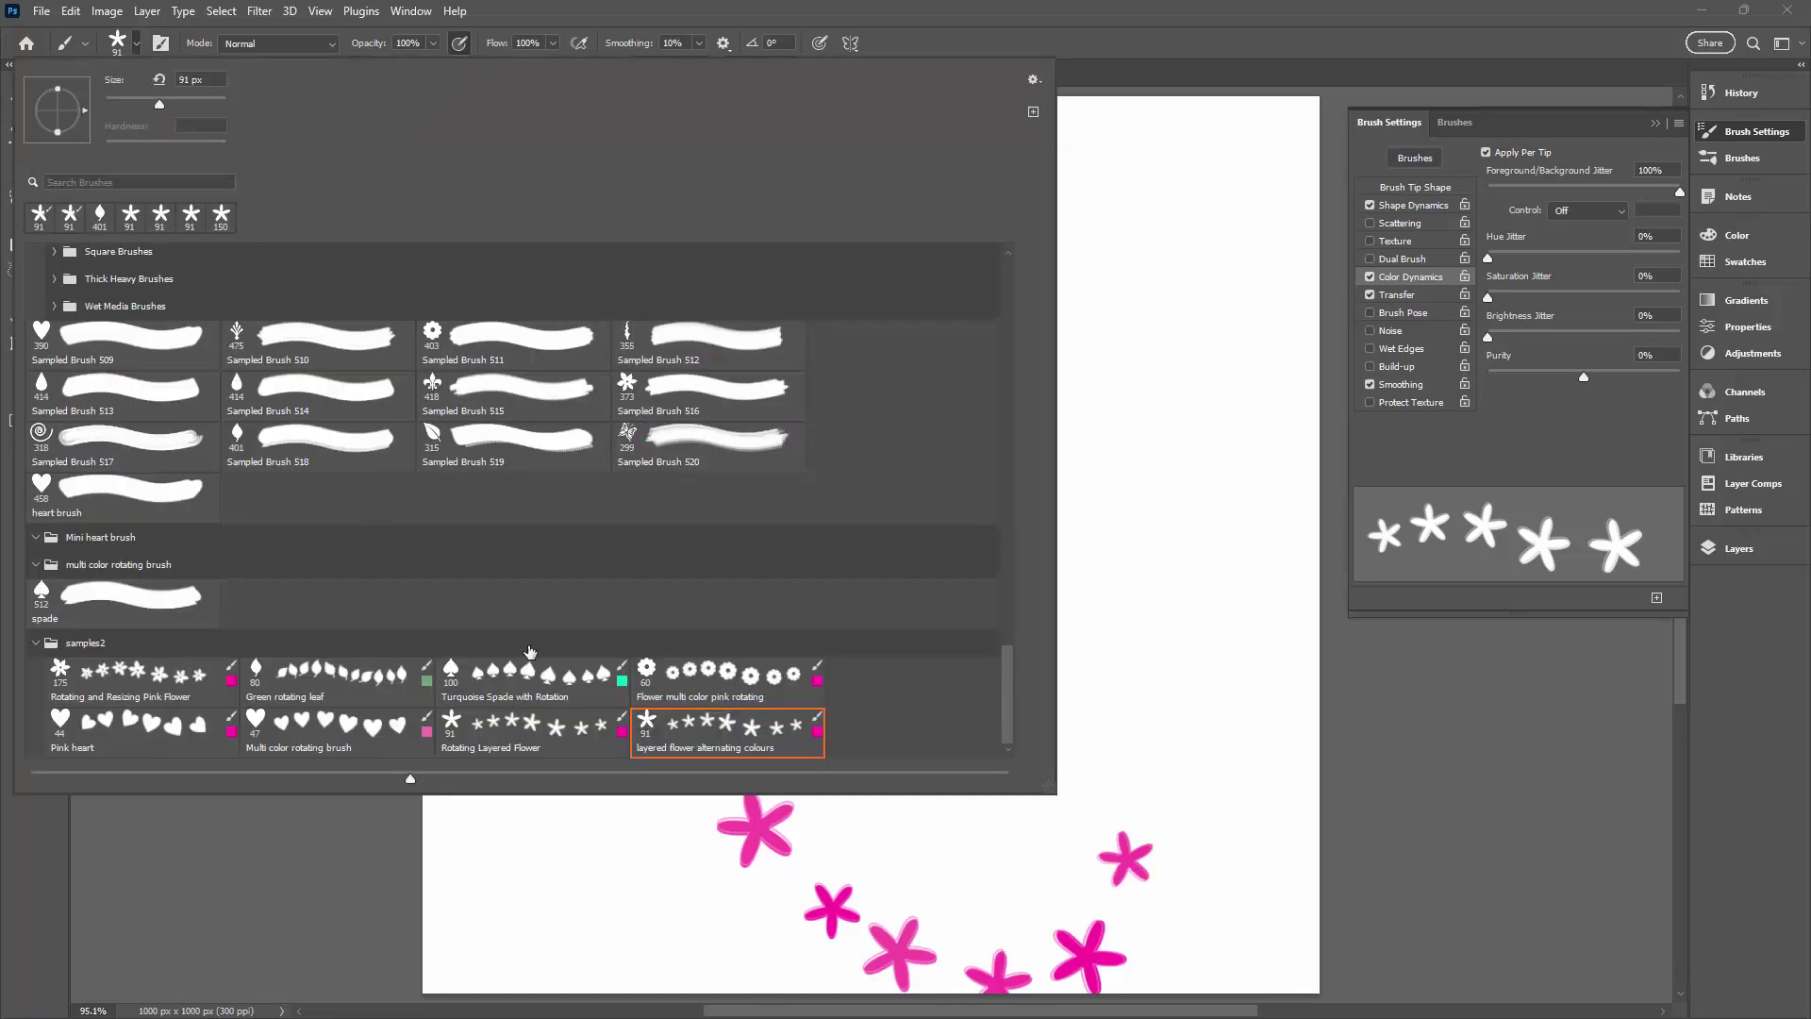
click(699, 734)
click(1196, 83)
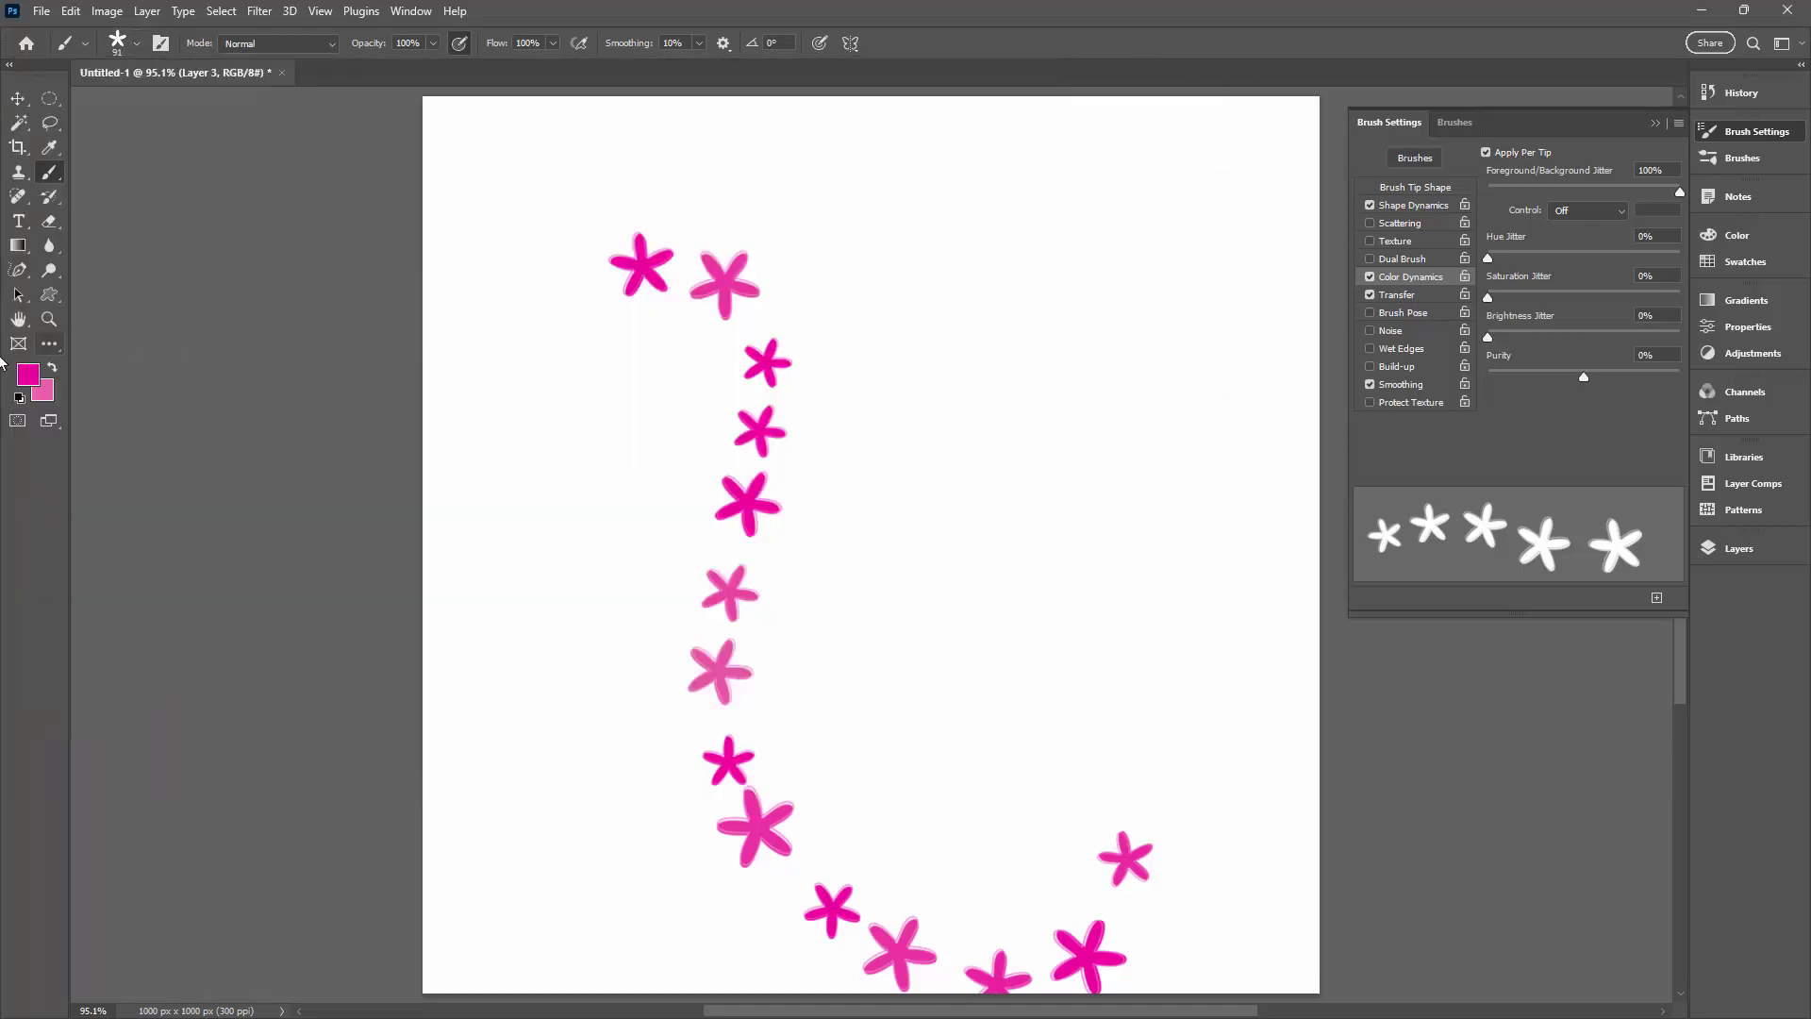
mouse_move(882, 278)
mouse_down()
mouse_move(990, 402)
mouse_move(1094, 651)
mouse_up()
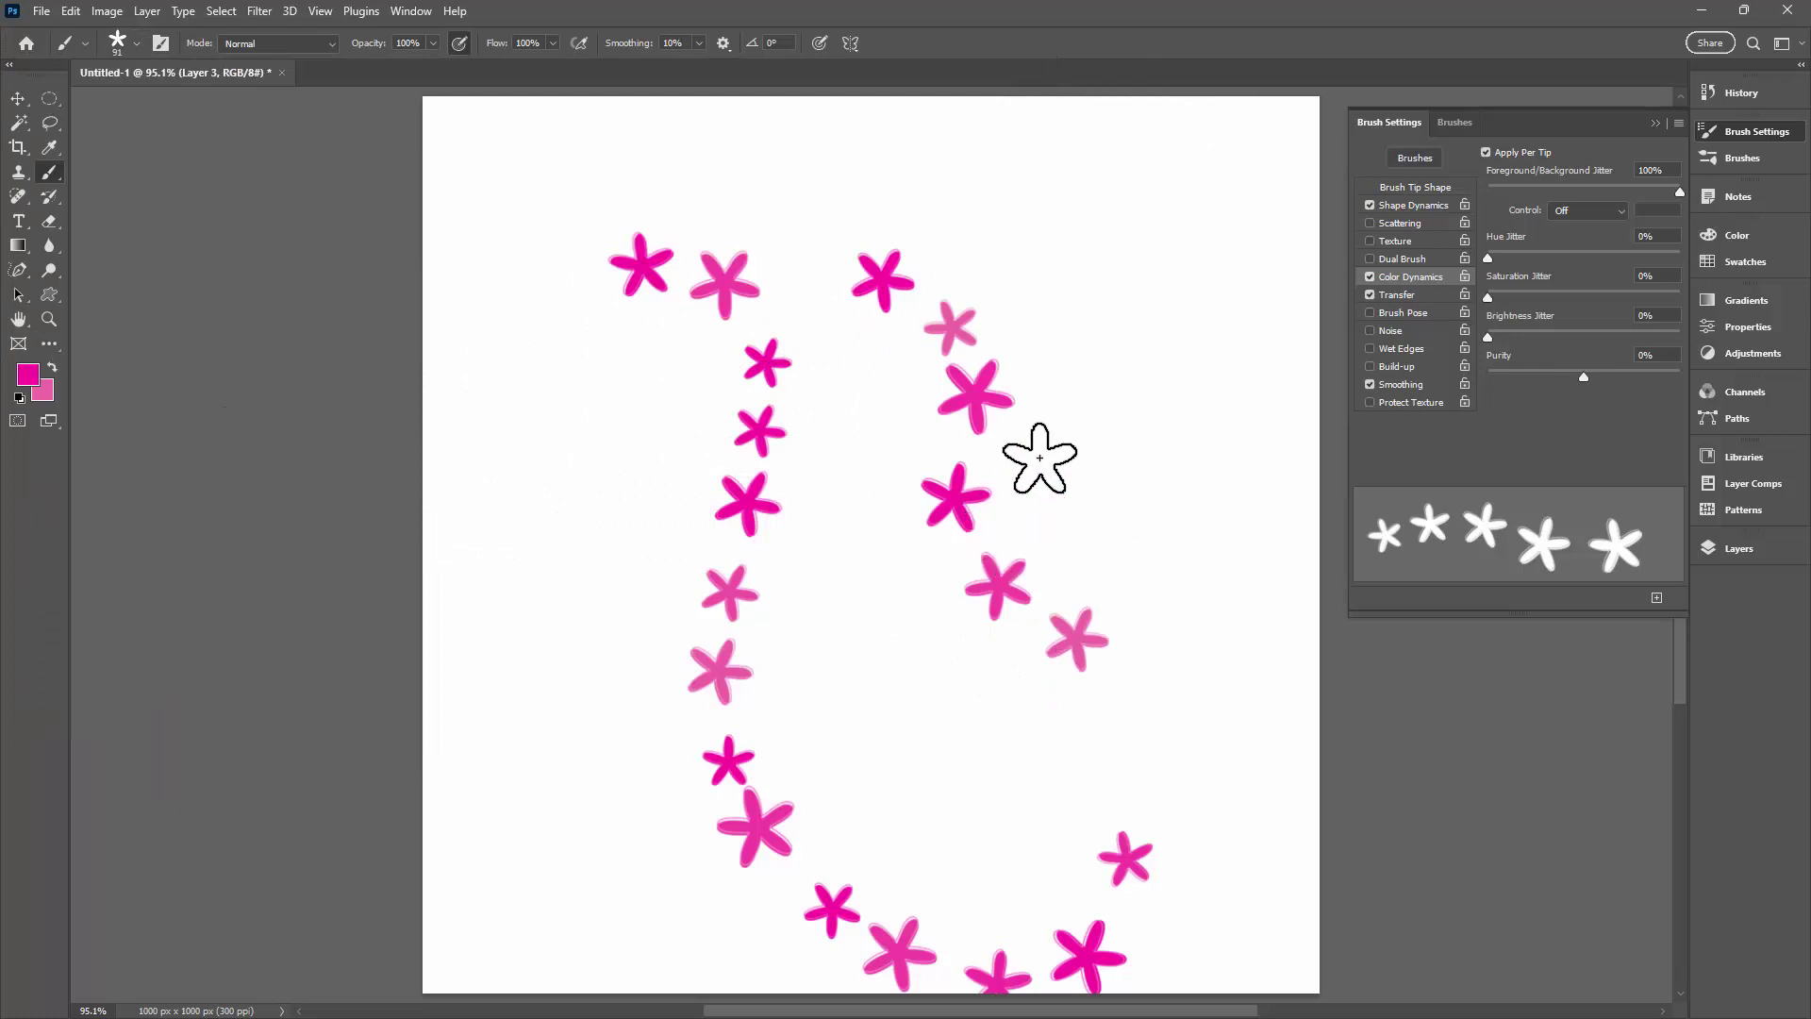
click(138, 44)
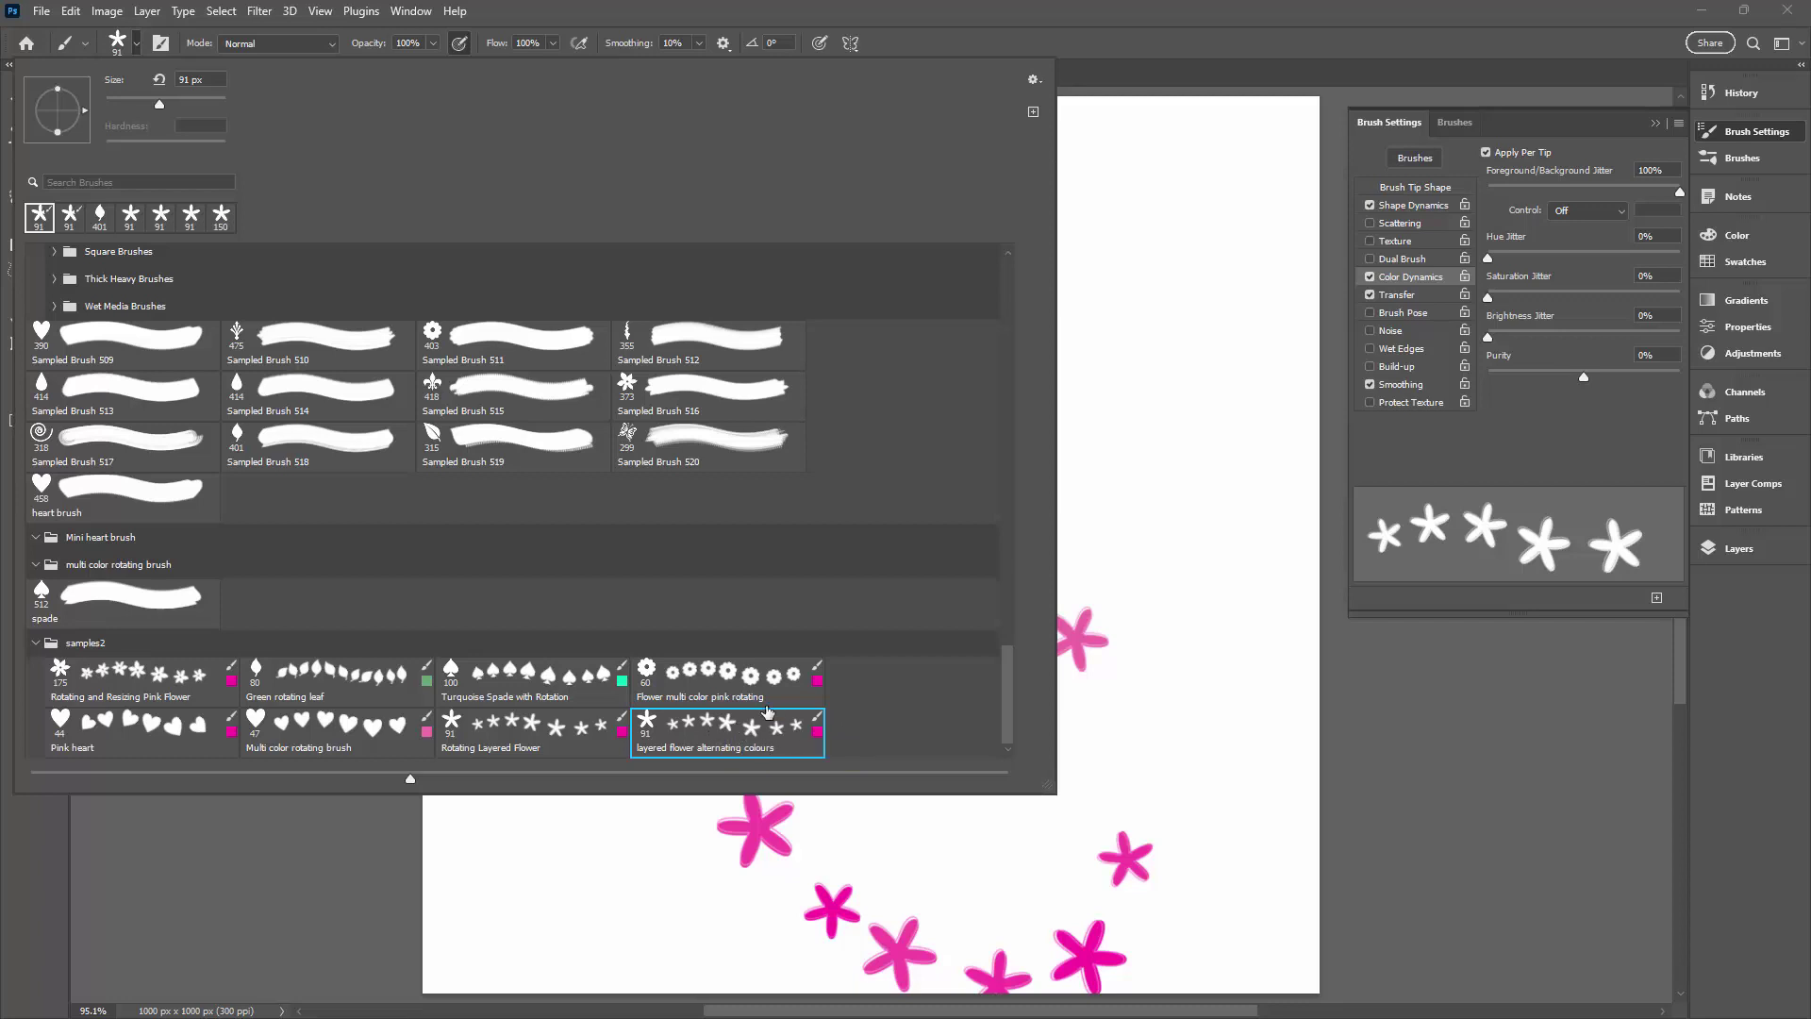
Export the selected flower preset as the brush file 'layflower'.
click(1034, 79)
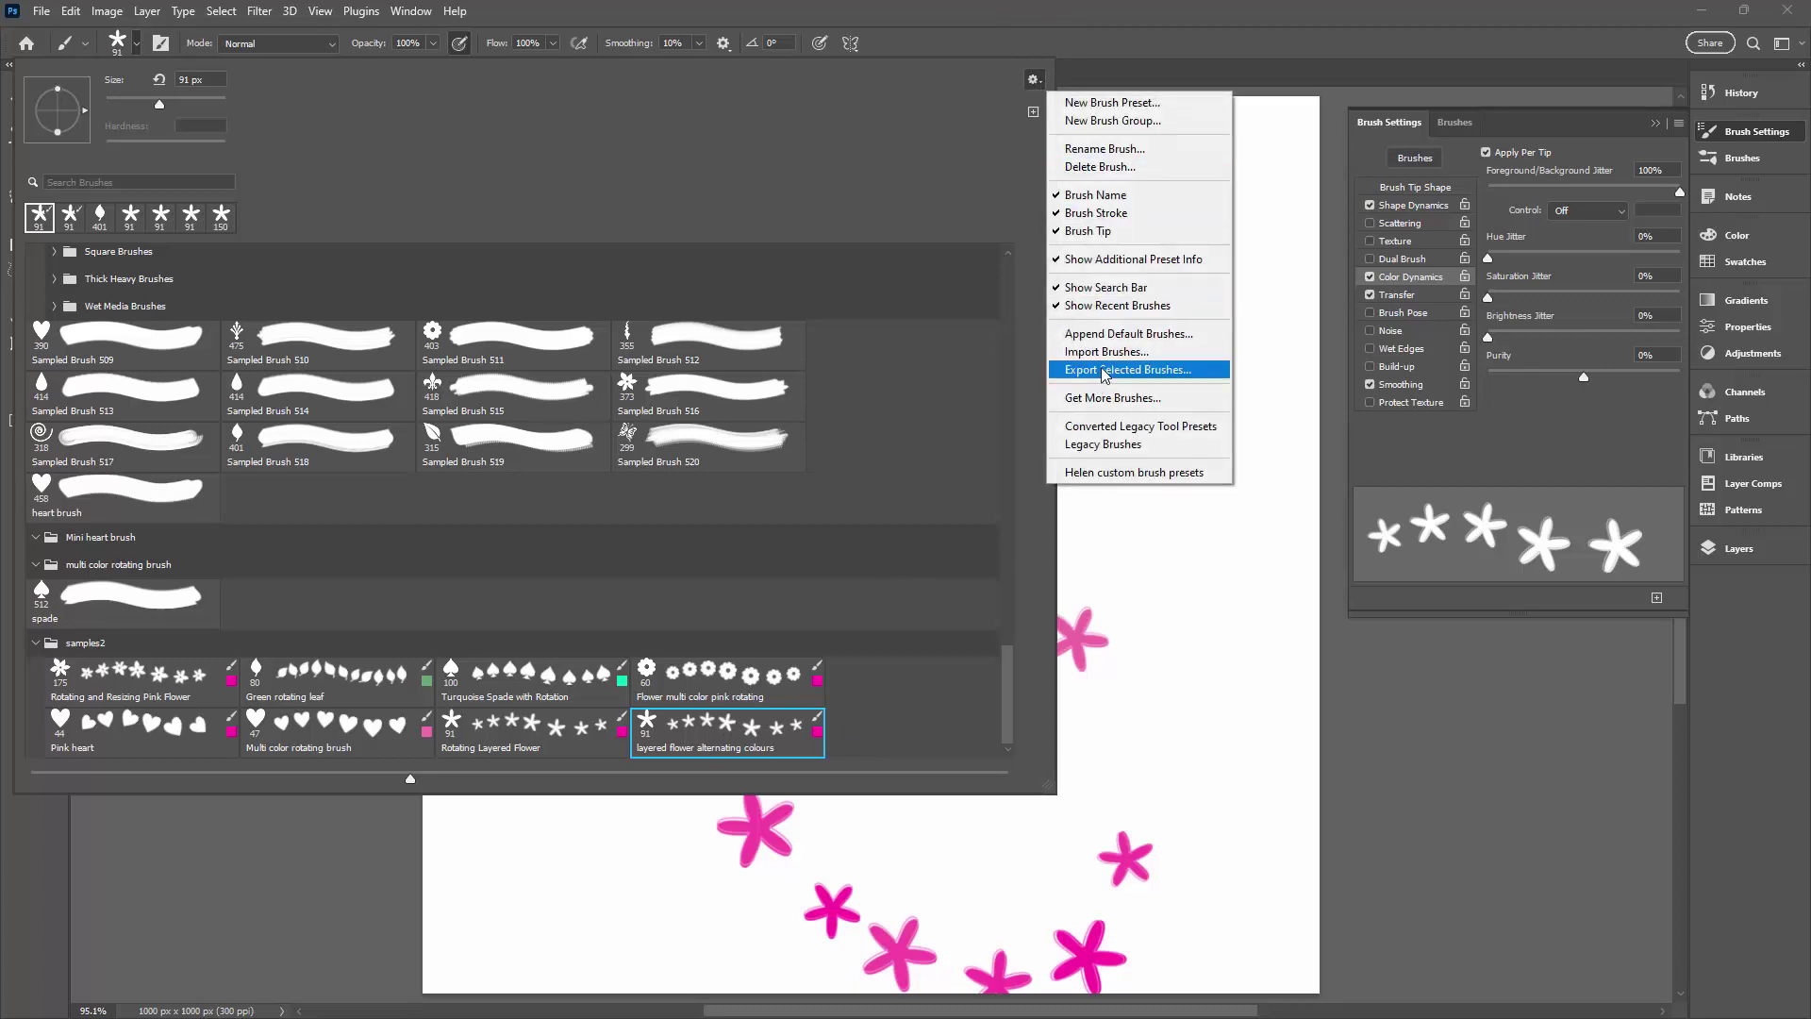
key(Escape)
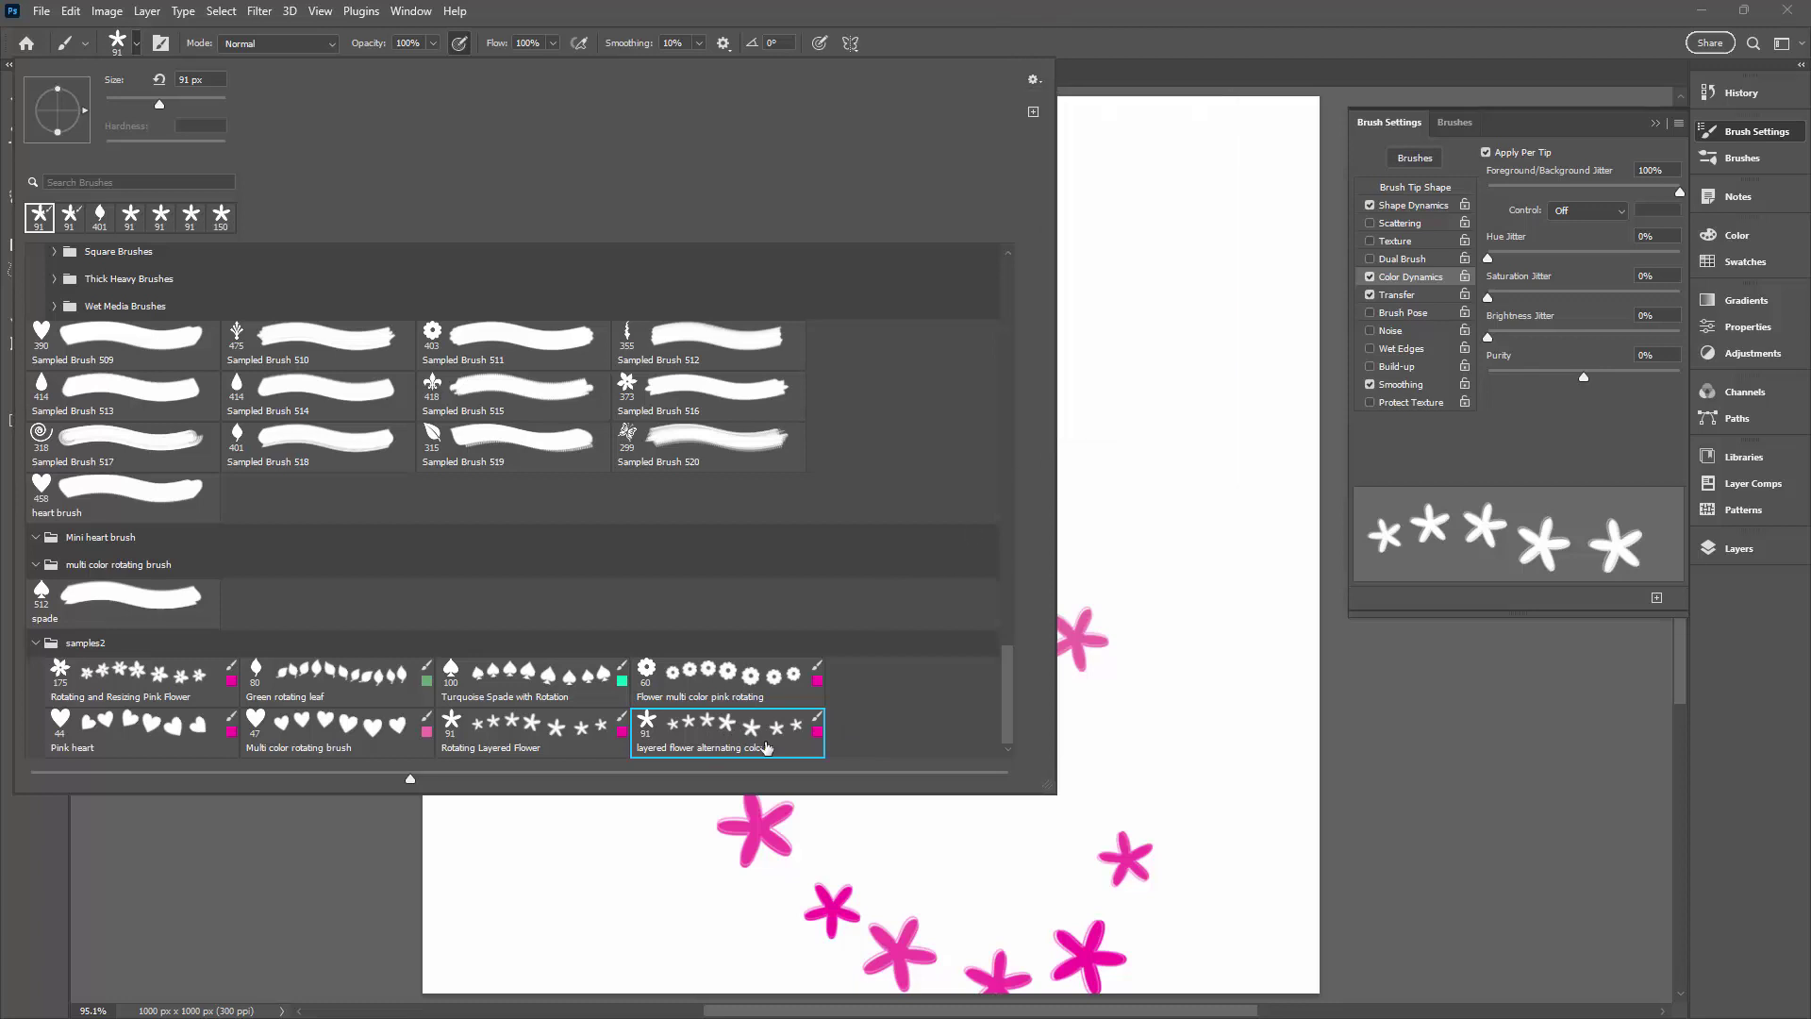
right_click(710, 734)
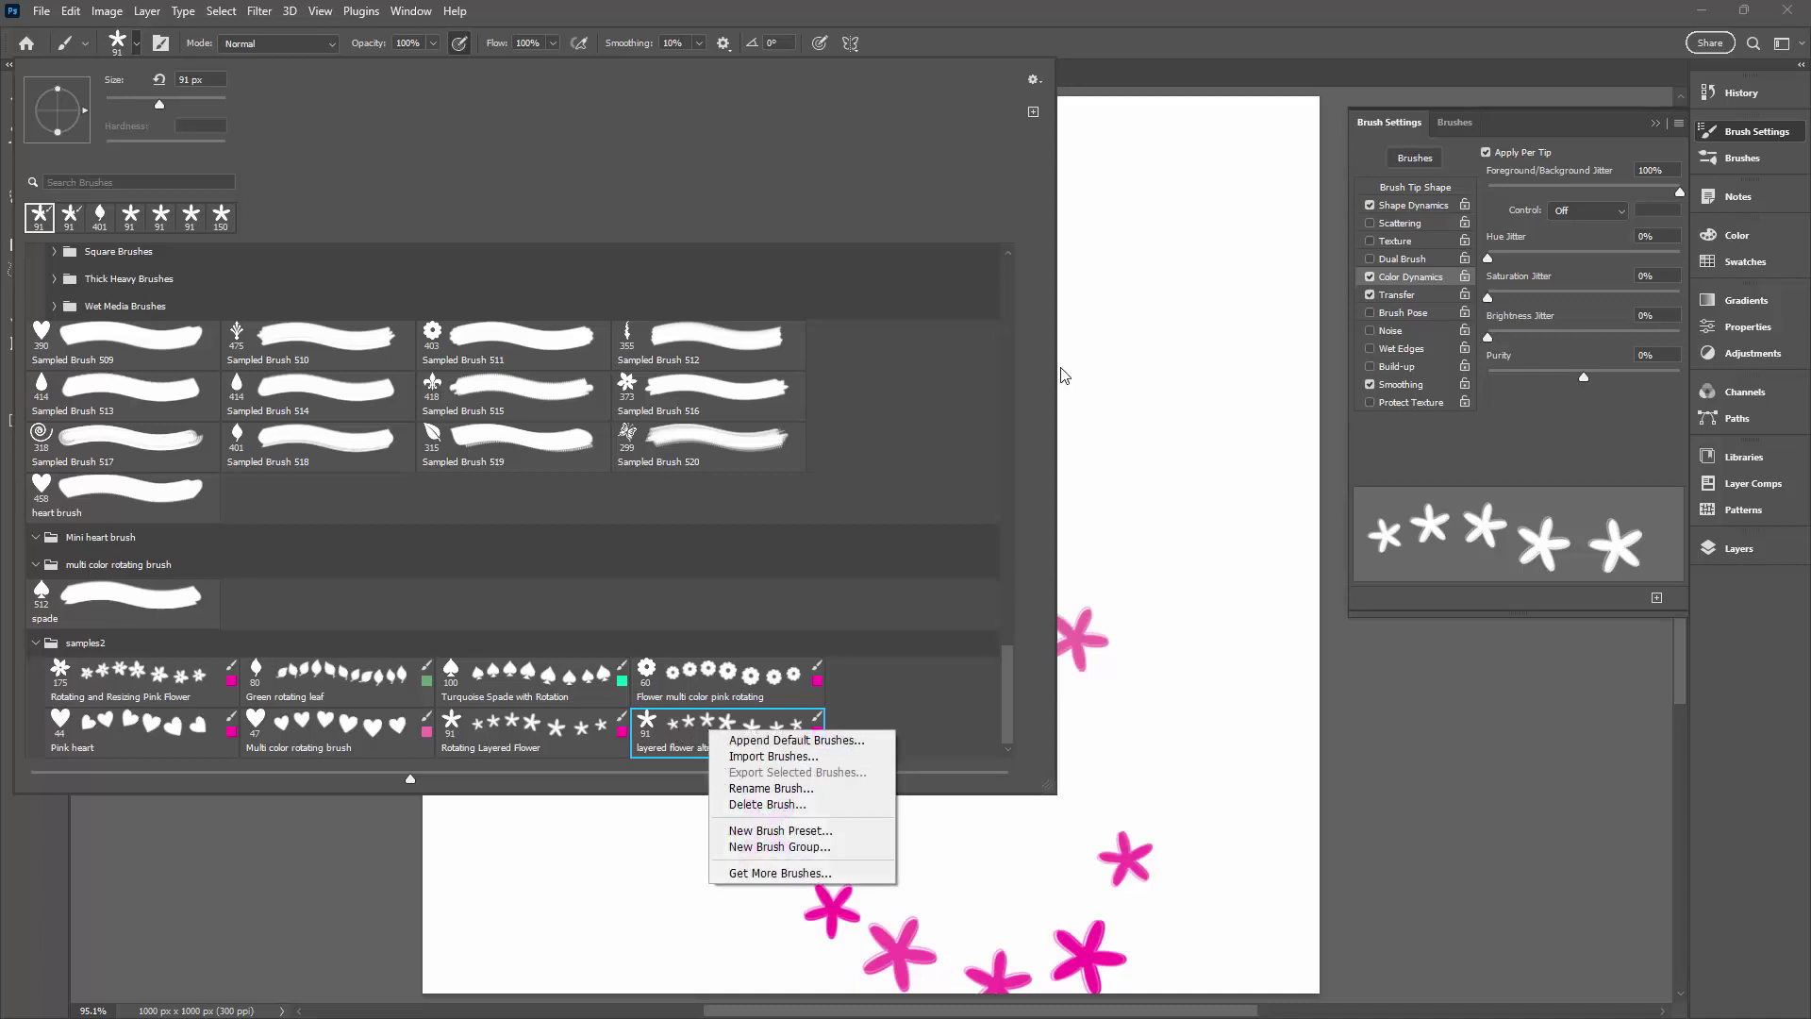
click(1026, 86)
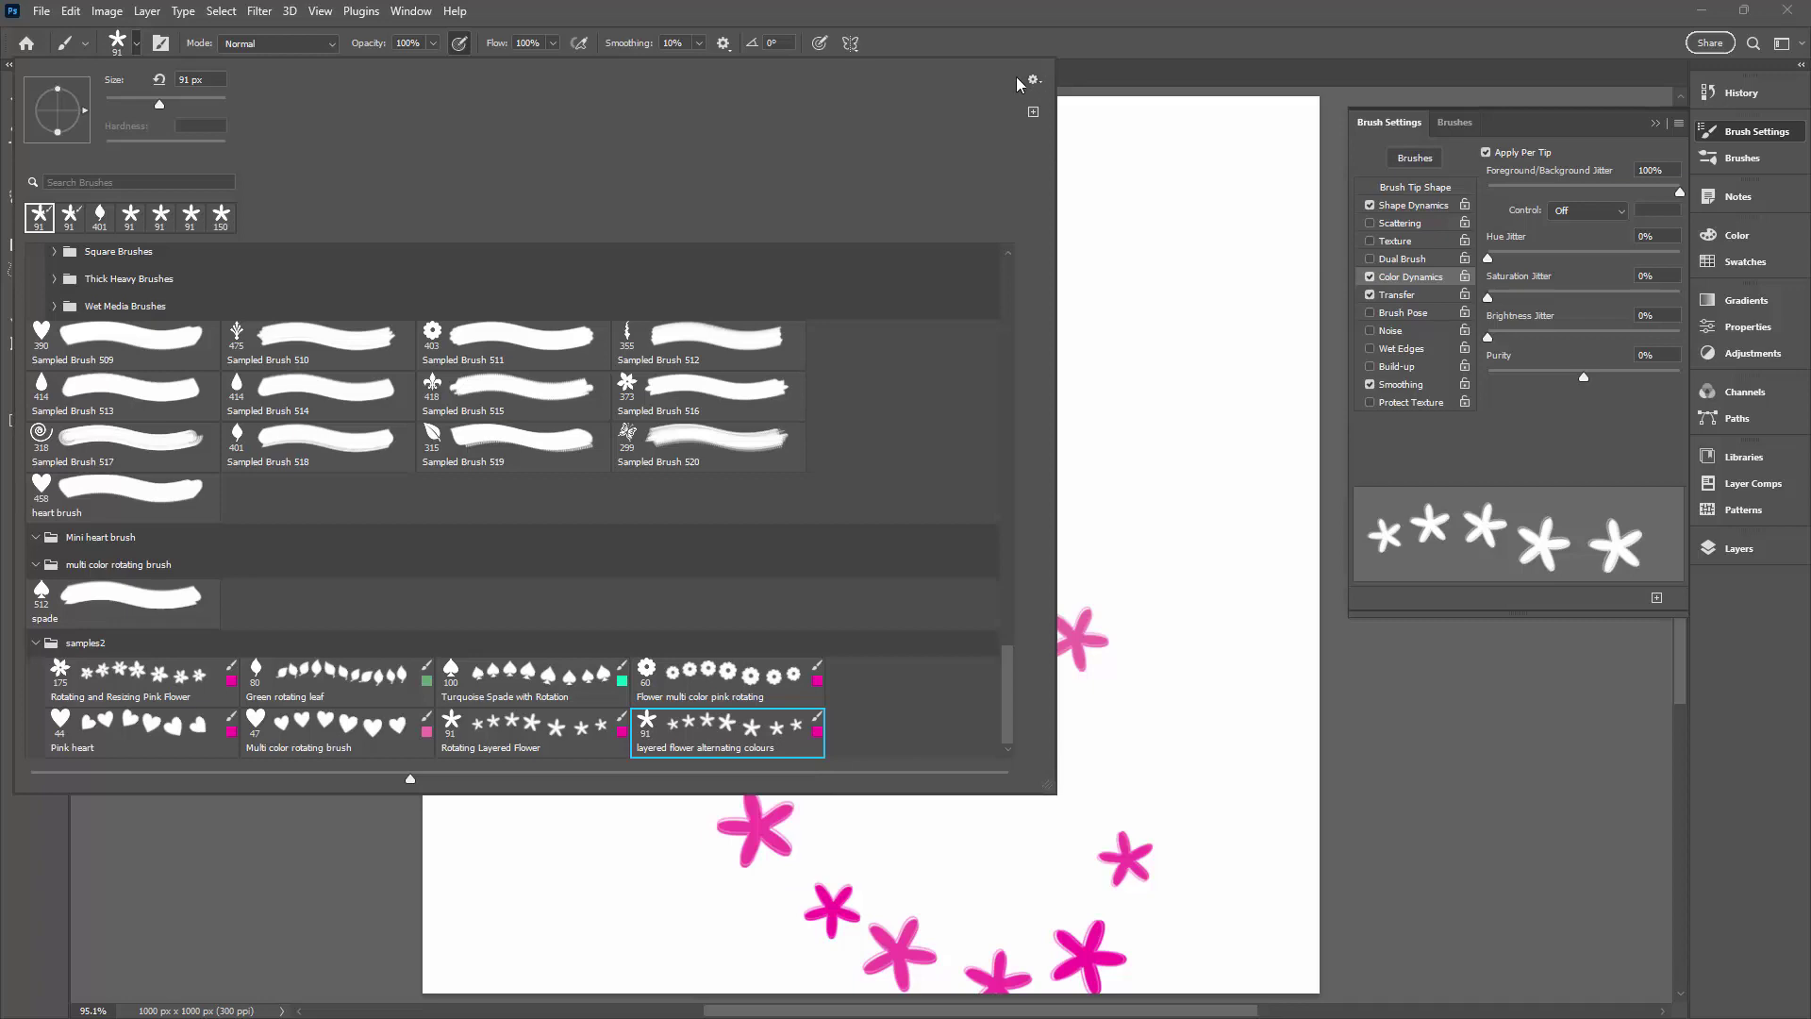
click(1033, 80)
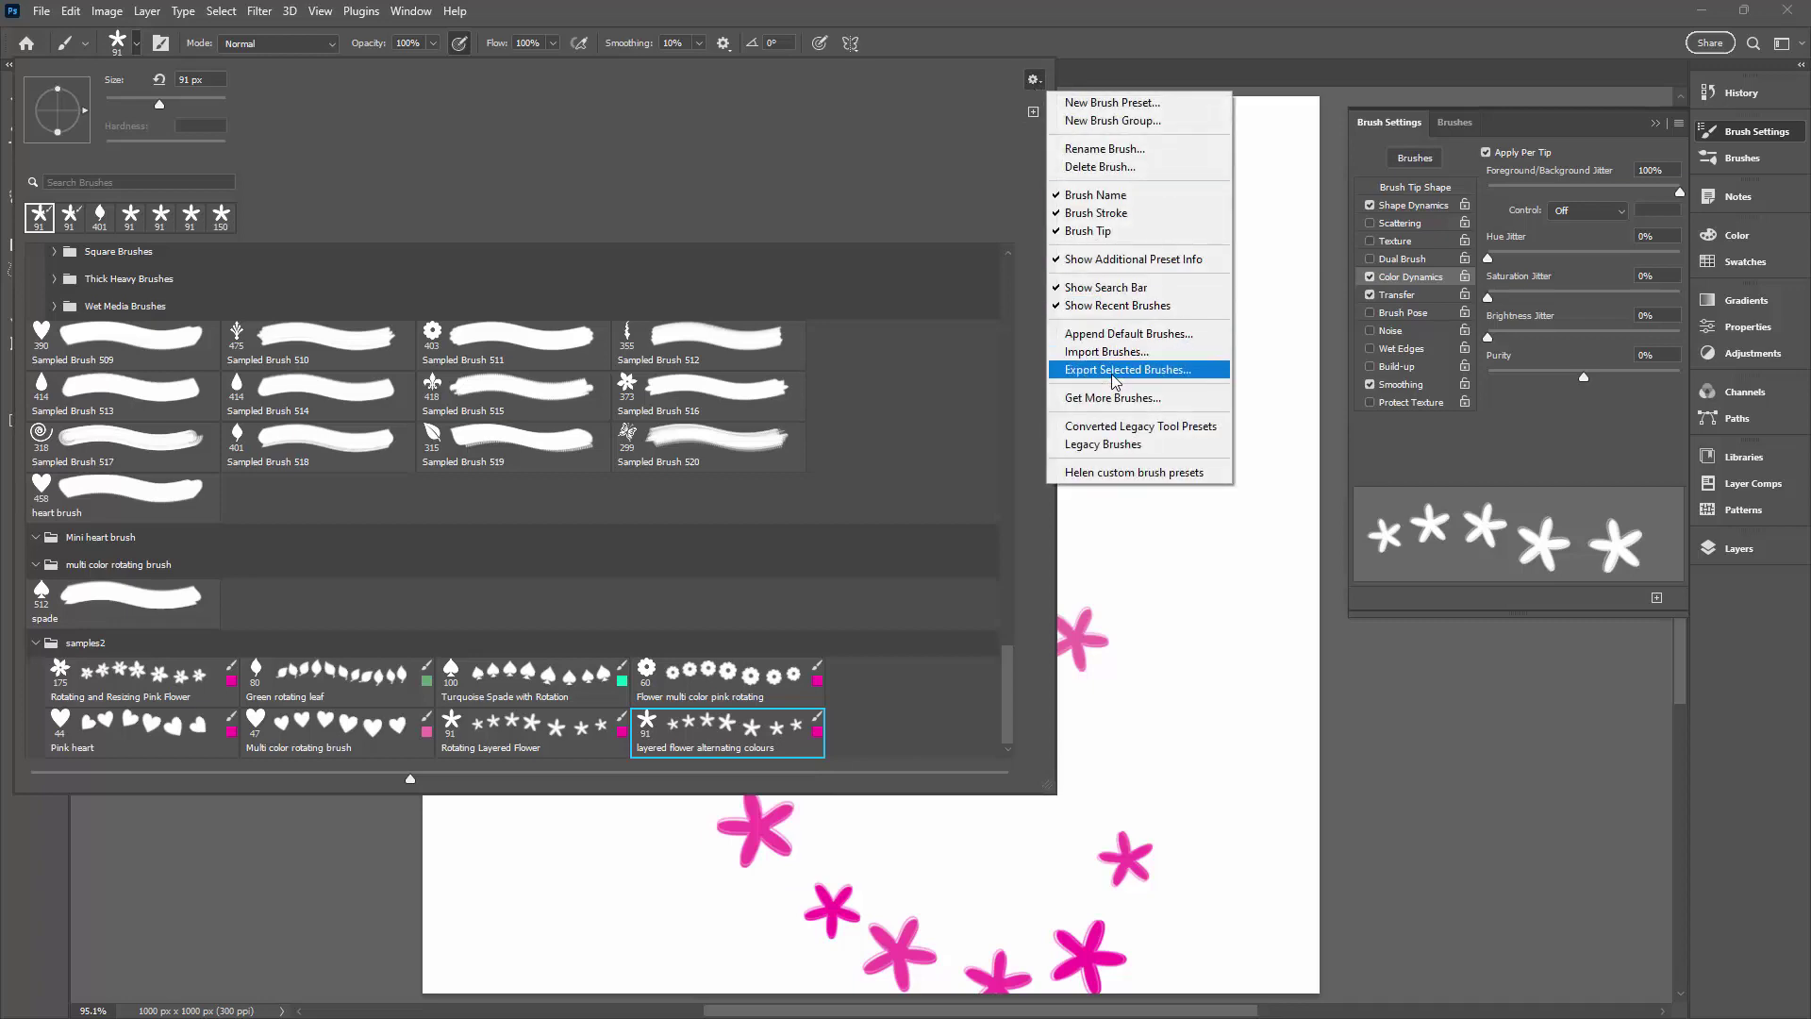
click(1114, 371)
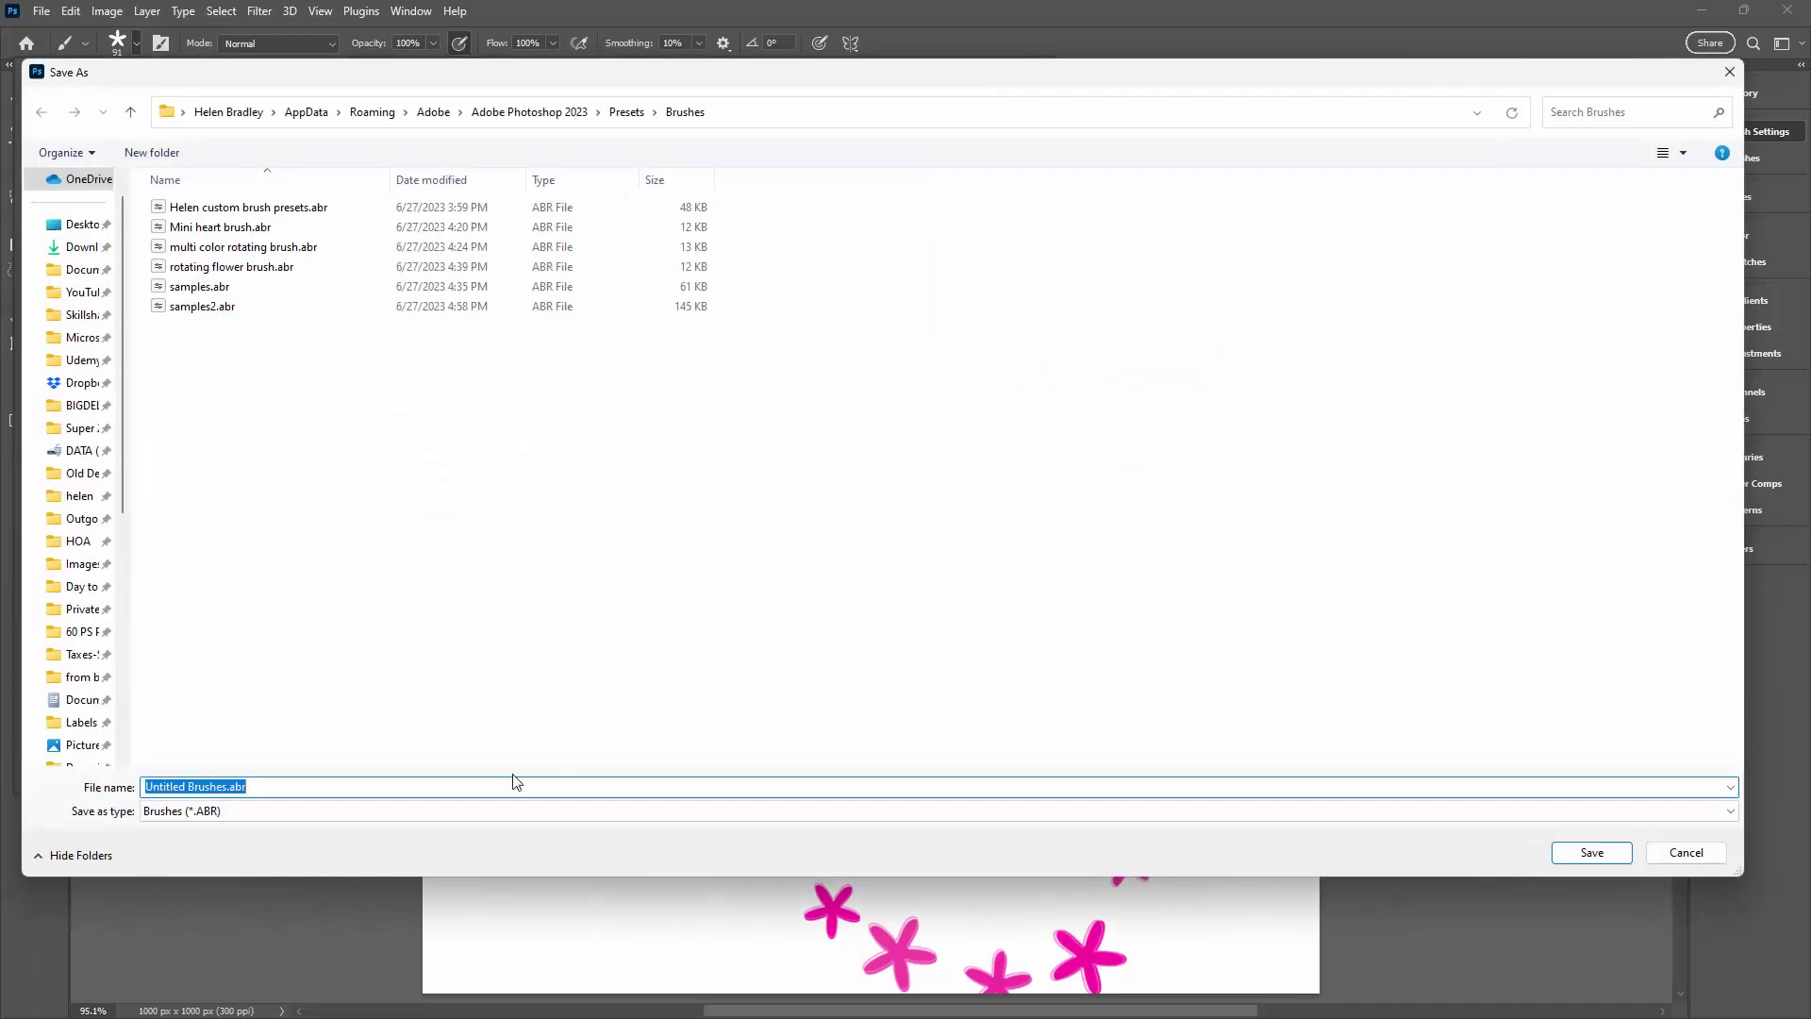
text(layflower)
key(Return)
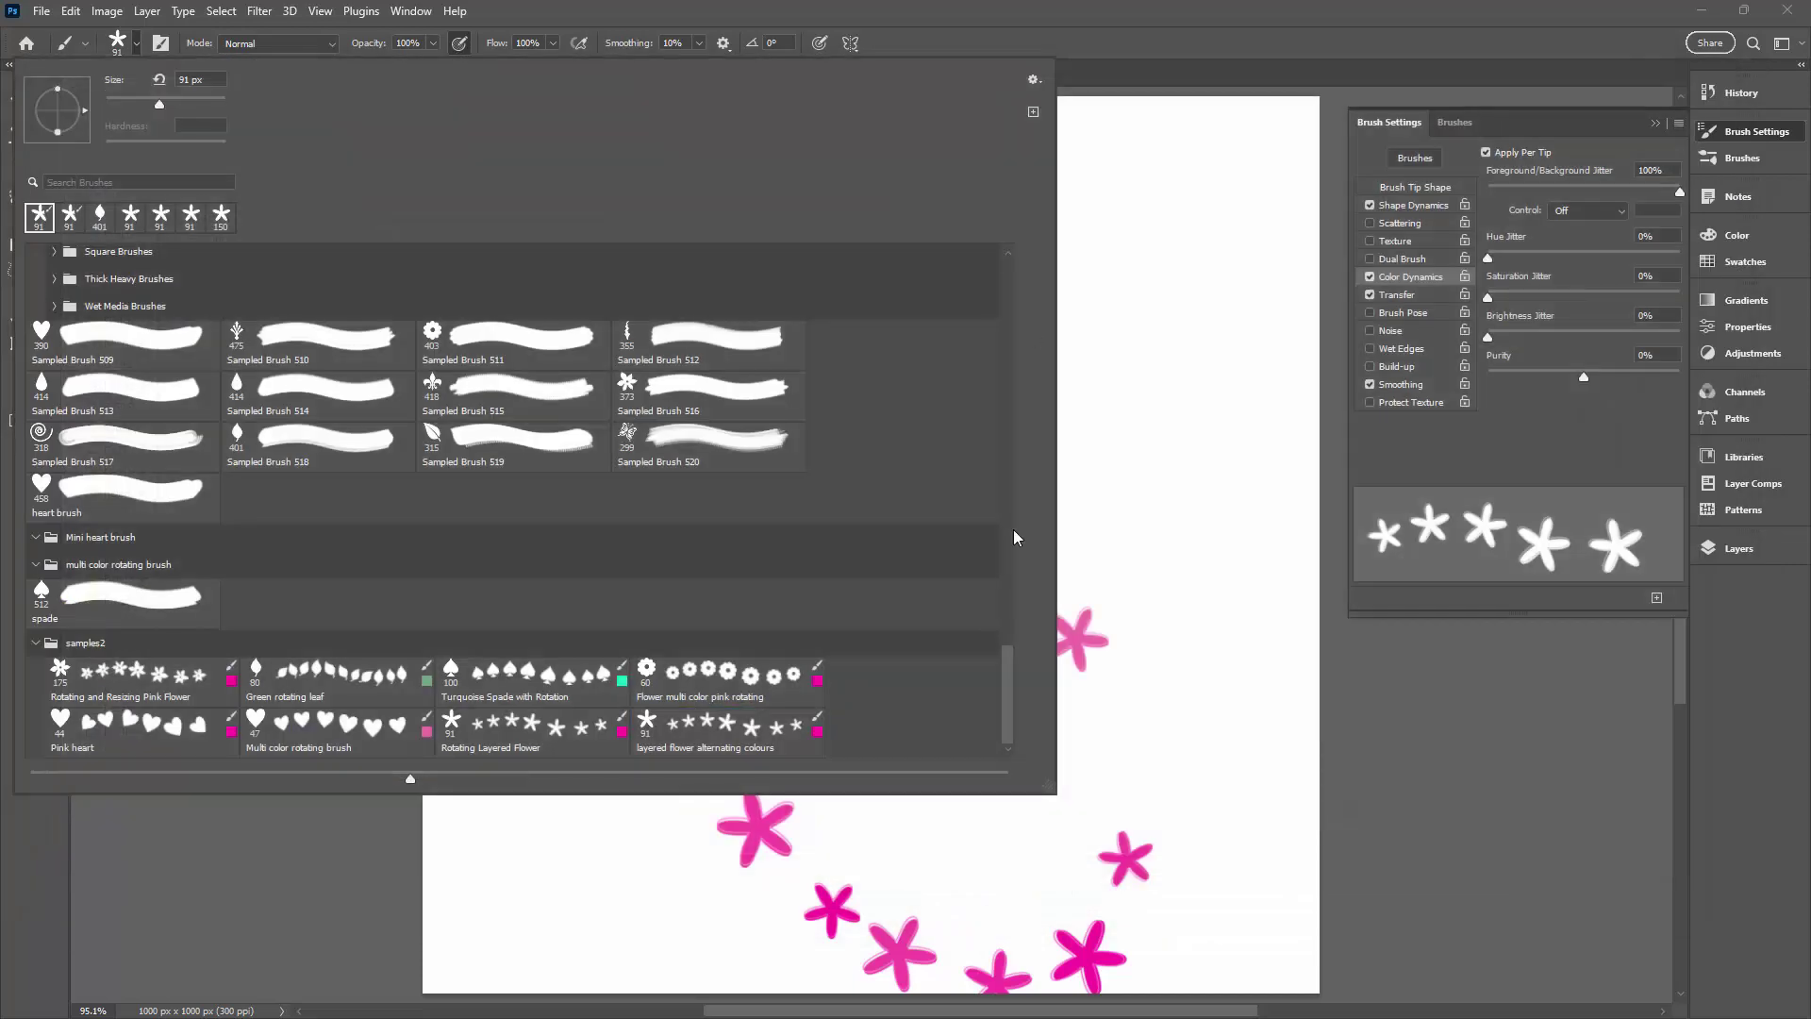
click(1000, 35)
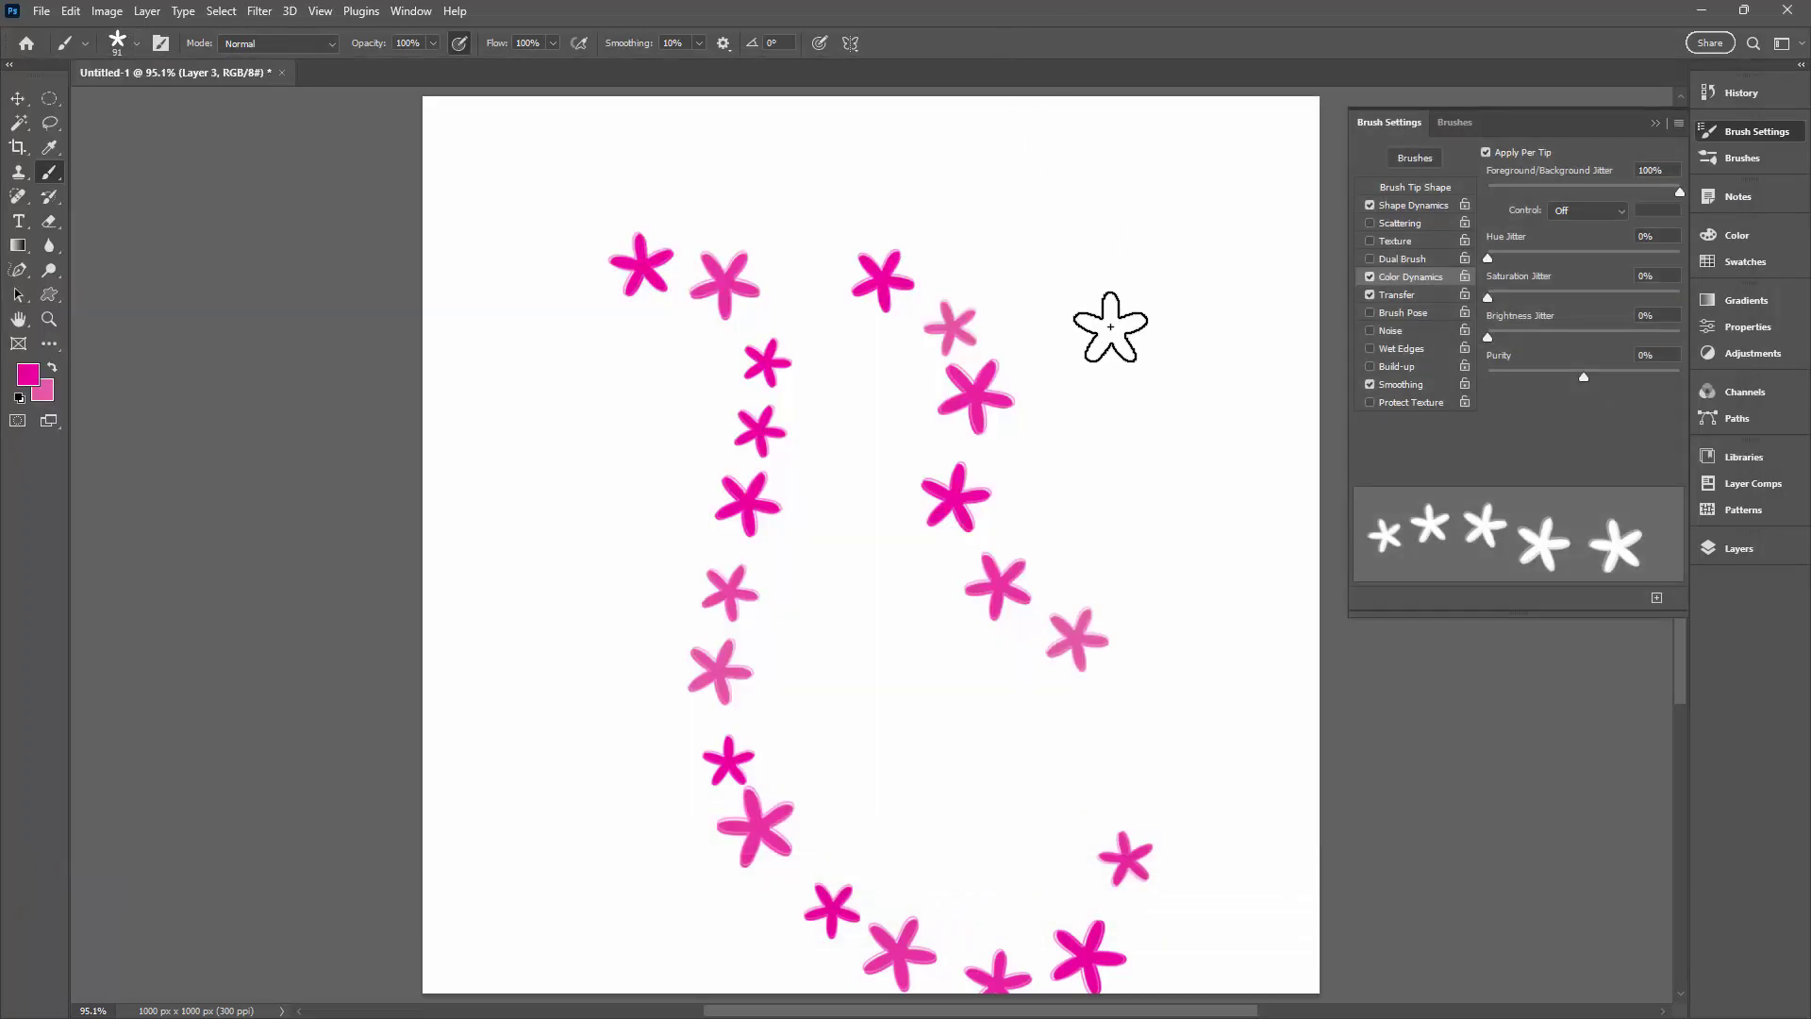